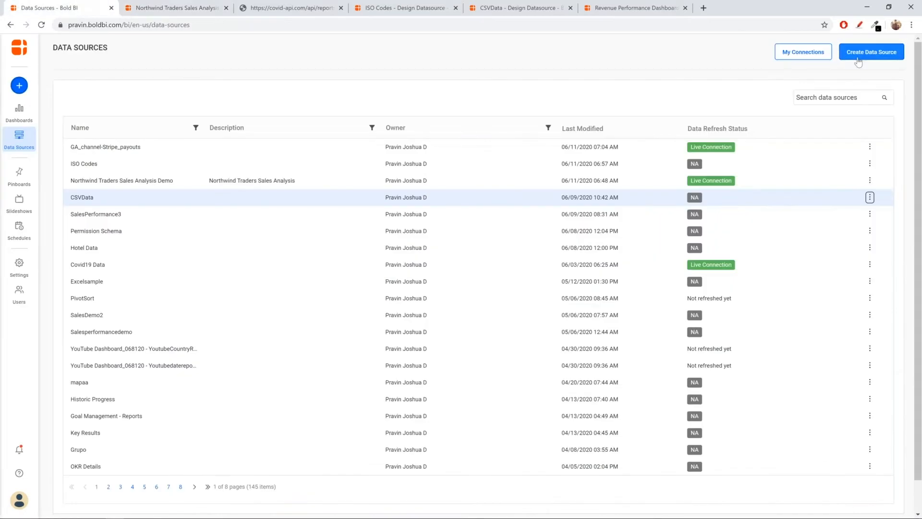
Start a new data source, search the connectors for "sql" and choose Microsoft SQL Server.
{"action": "left_click", "coordinate": [721, 155]}
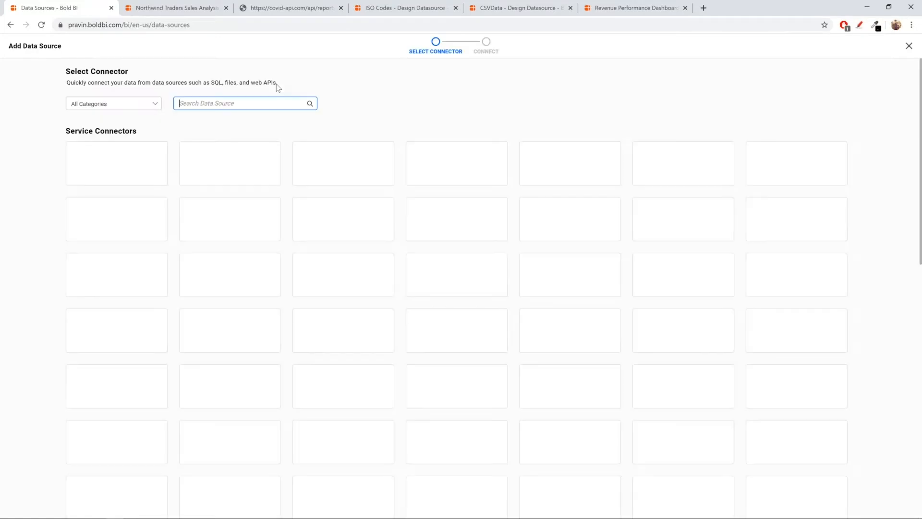
{"action": "type", "text": "sql"}
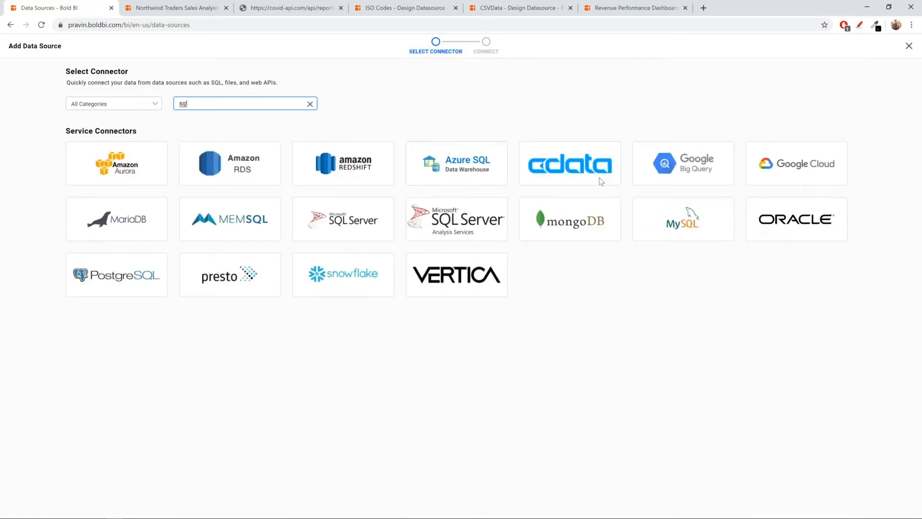
{"action": "left_click", "coordinate": [370, 231]}
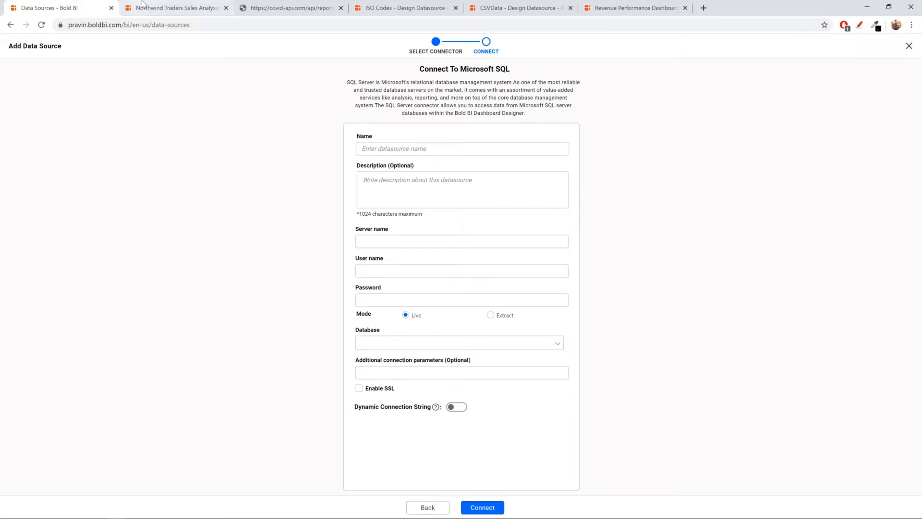
Switch to the Northwind Traders Sales Analysis Demo data source and name its new dashboard parameter CustomerID.
{"action": "left_click", "coordinate": [142, 7]}
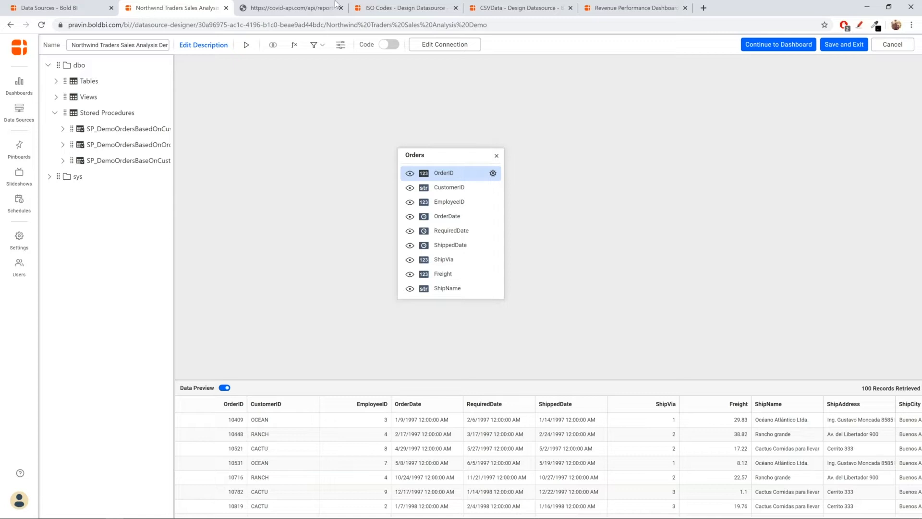
{"action": "left_click", "coordinate": [342, 47]}
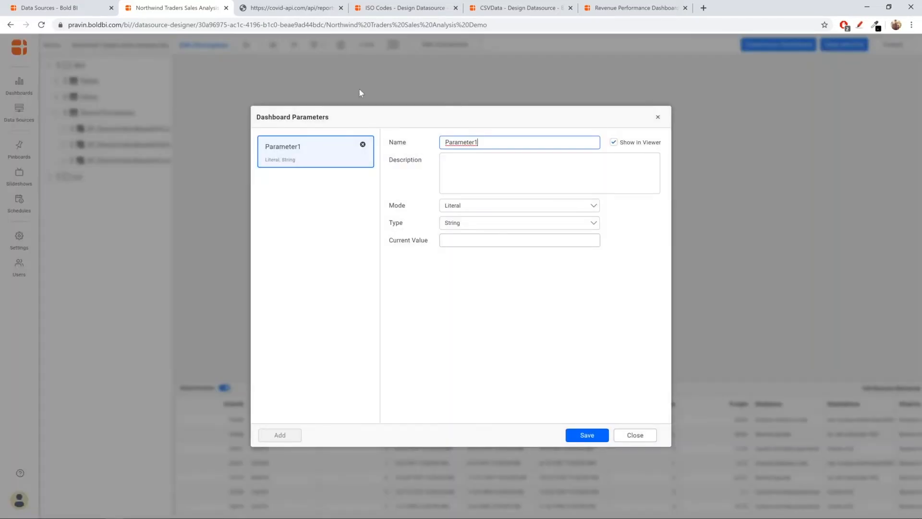
{"action": "double_click", "coordinate": [478, 141]}
{"action": "type", "text": "CustomerID"}
{"action": "left_click", "coordinate": [463, 172]}
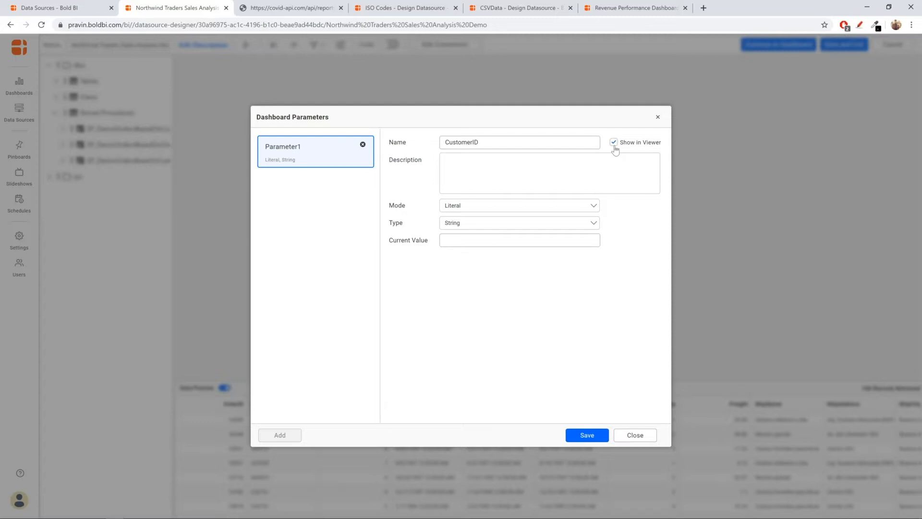
Set the CustomerID parameter's mode to List.
{"action": "left_click", "coordinate": [513, 205]}
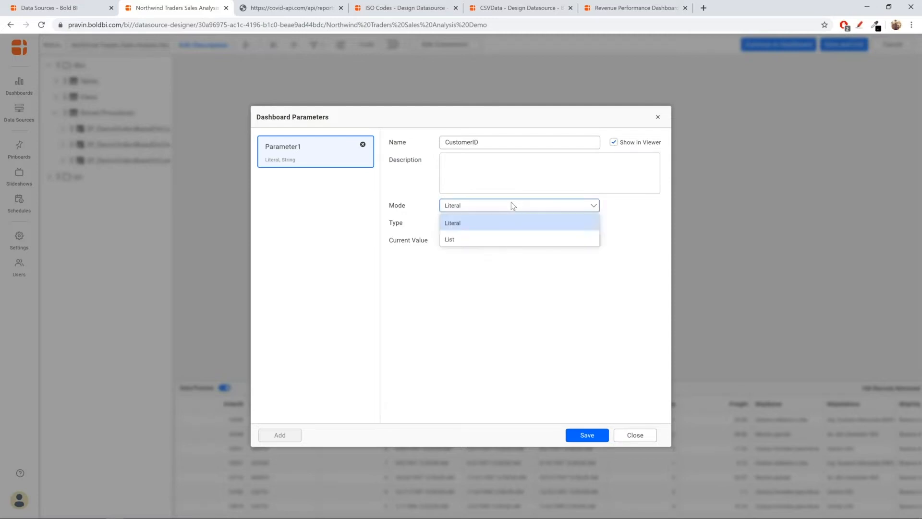
{"action": "left_click", "coordinate": [513, 205]}
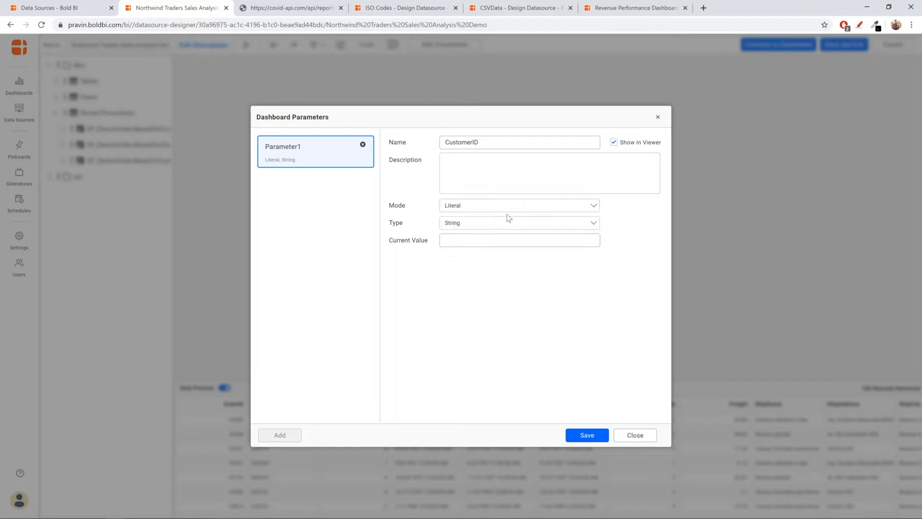
{"action": "left_click", "coordinate": [493, 240]}
{"action": "left_click", "coordinate": [495, 205]}
{"action": "left_click", "coordinate": [477, 241]}
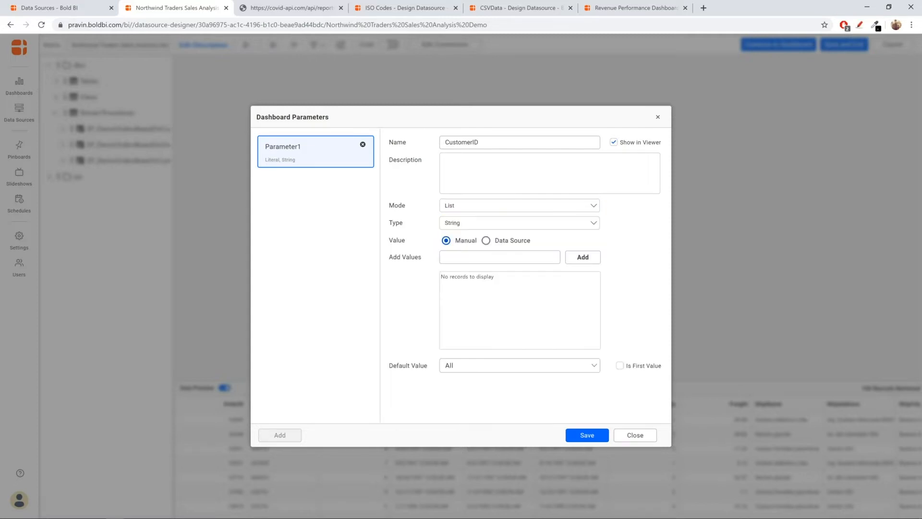
Add one customer ID as a manual list value for the parameter and remove it again.
{"action": "left_click", "coordinate": [469, 259]}
{"action": "type", "text": "ALFKI"}
{"action": "left_click", "coordinate": [582, 257]}
{"action": "left_click", "coordinate": [588, 282]}
Take the parameter's values from a data source table, using the Customers table.
{"action": "left_click", "coordinate": [486, 241]}
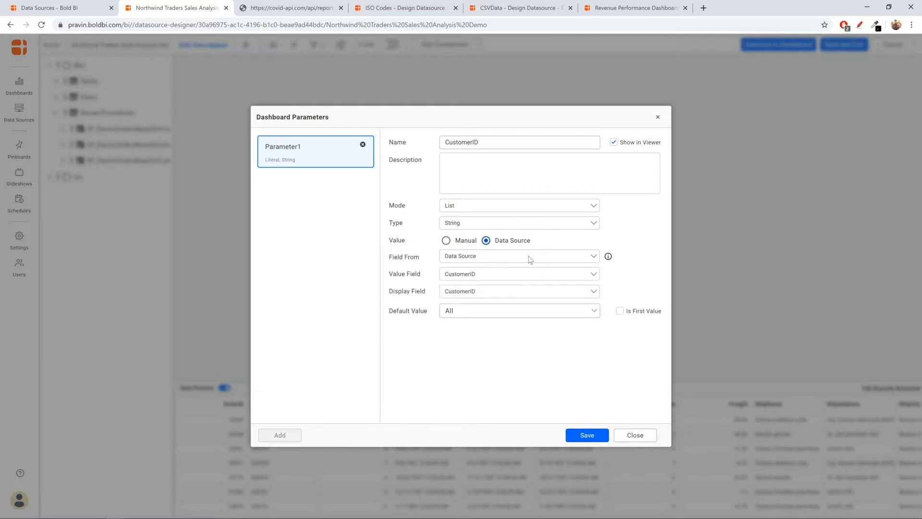
{"action": "left_click", "coordinate": [503, 258]}
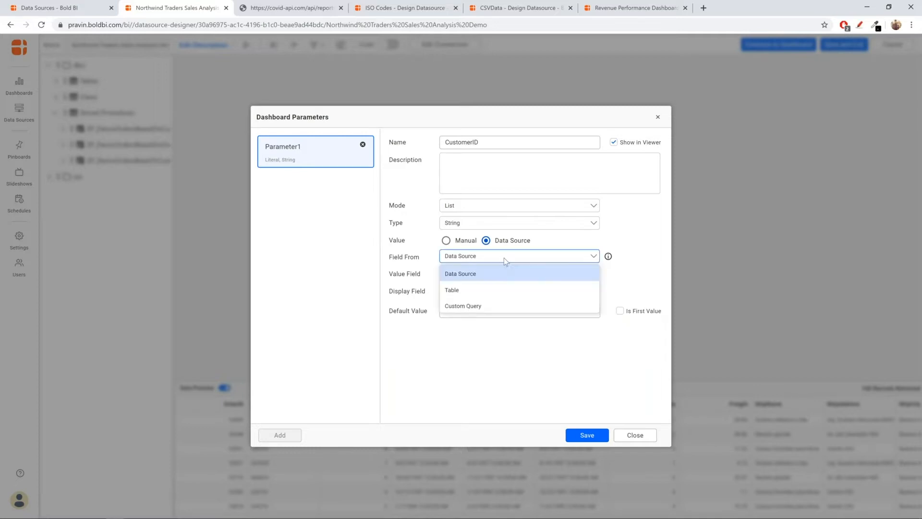
{"action": "left_click", "coordinate": [491, 290]}
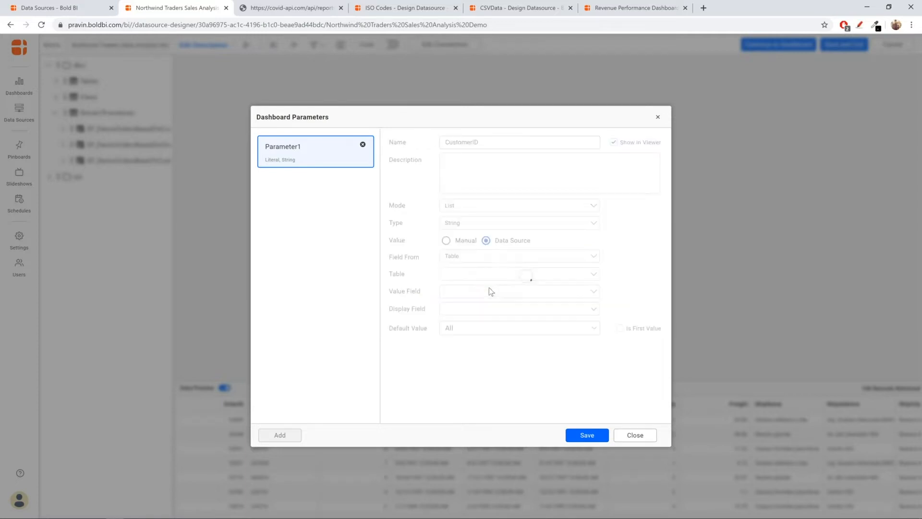
{"action": "left_click", "coordinate": [584, 277]}
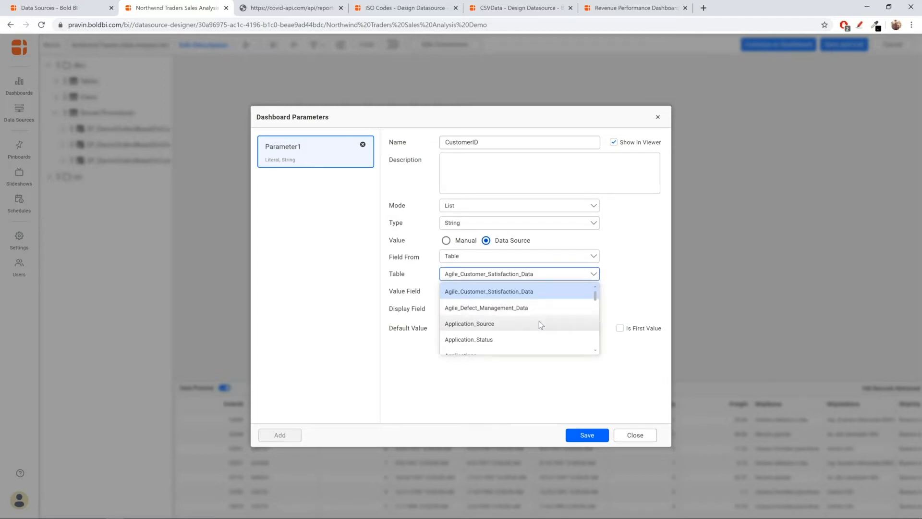
{"action": "scroll", "coordinate": [539, 321], "scroll_direction": "down", "scroll_amount": 3}
{"action": "scroll", "coordinate": [539, 324], "scroll_direction": "down", "scroll_amount": 1}
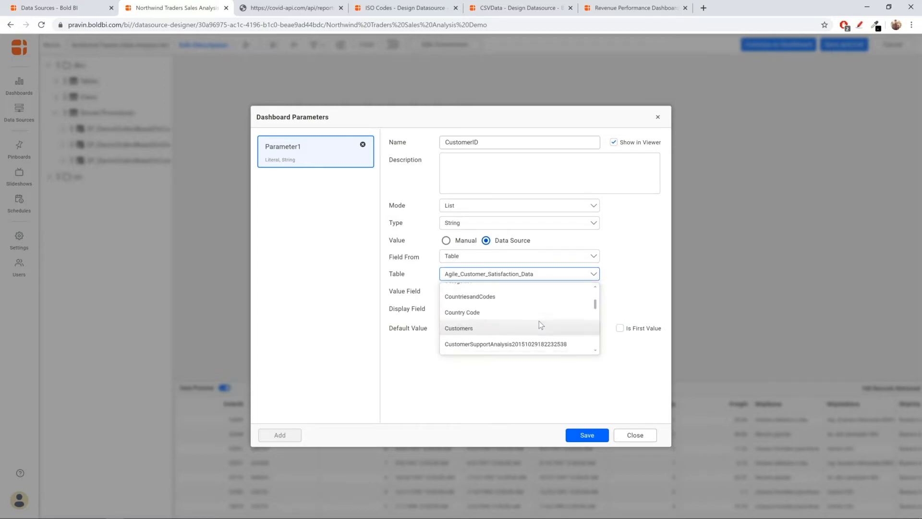
{"action": "left_click", "coordinate": [514, 328]}
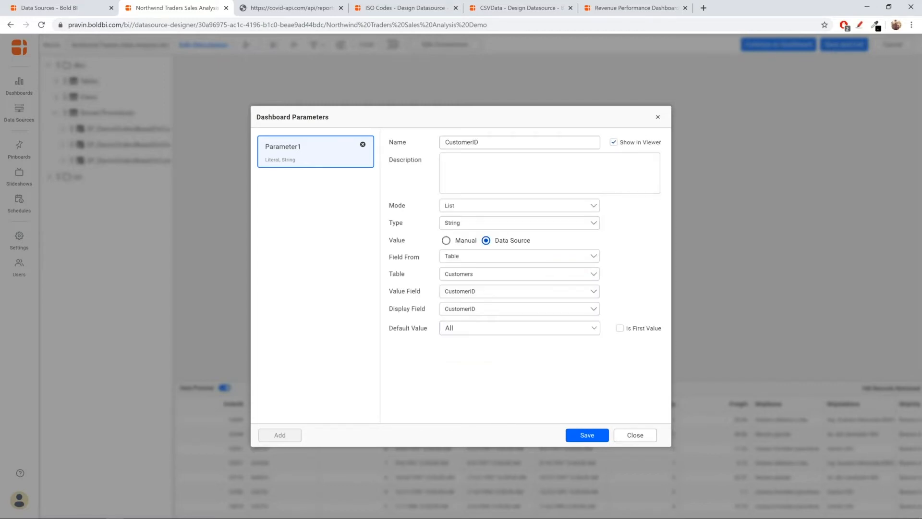
Check the columns offered for the parameter's value field and display field, keeping CustomerID for both.
{"action": "left_click", "coordinate": [506, 292]}
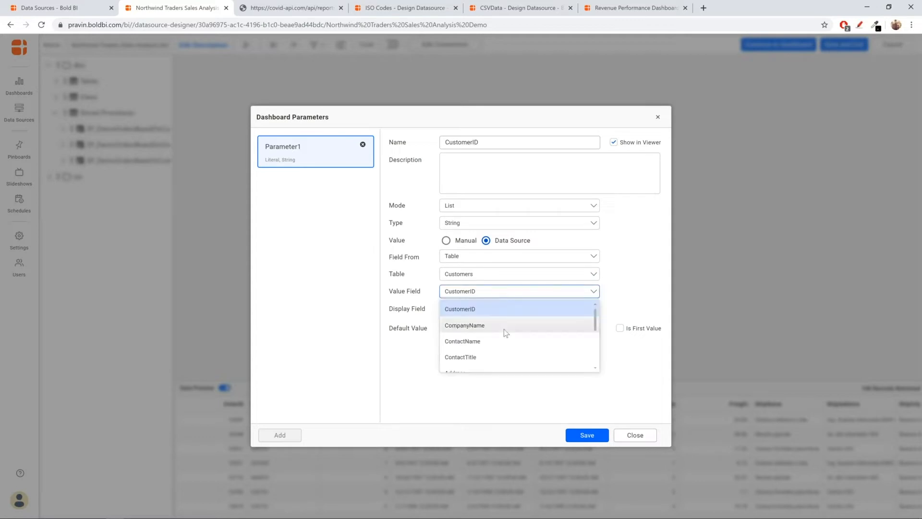
{"action": "left_click", "coordinate": [390, 300]}
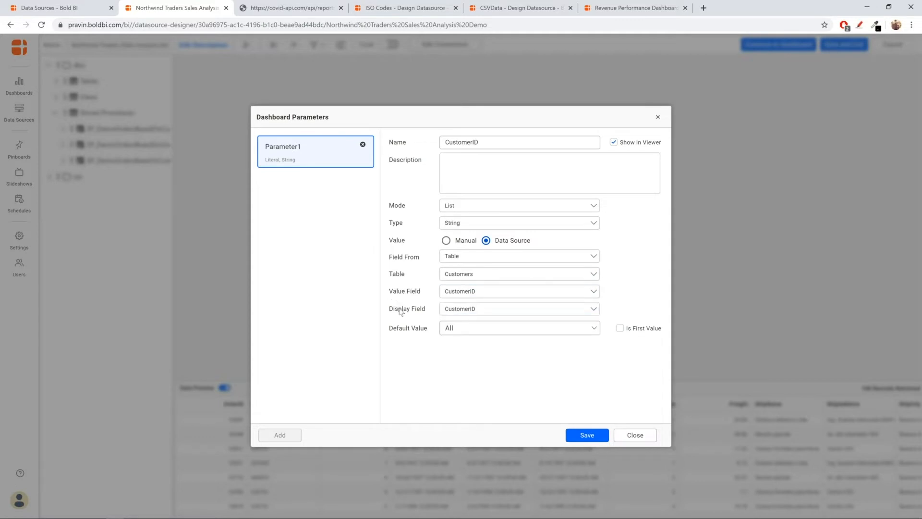
{"action": "left_click", "coordinate": [476, 312]}
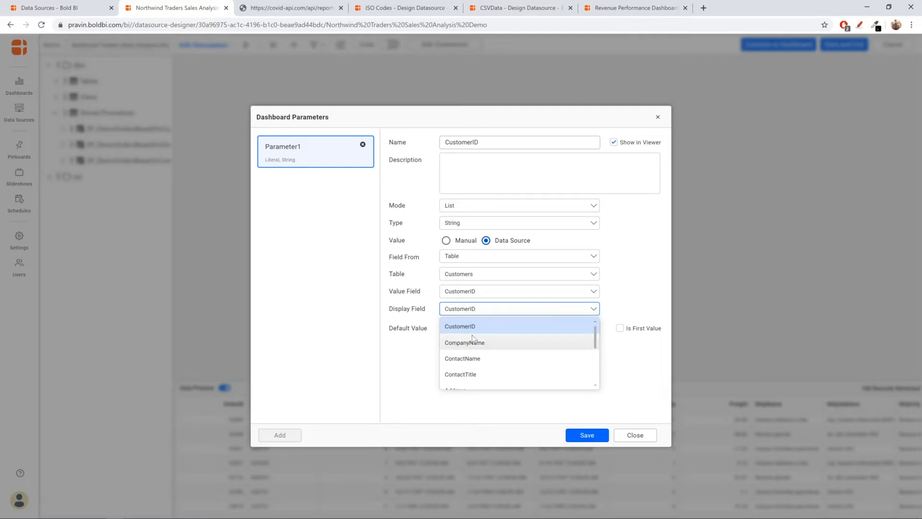
{"action": "left_click", "coordinate": [486, 312]}
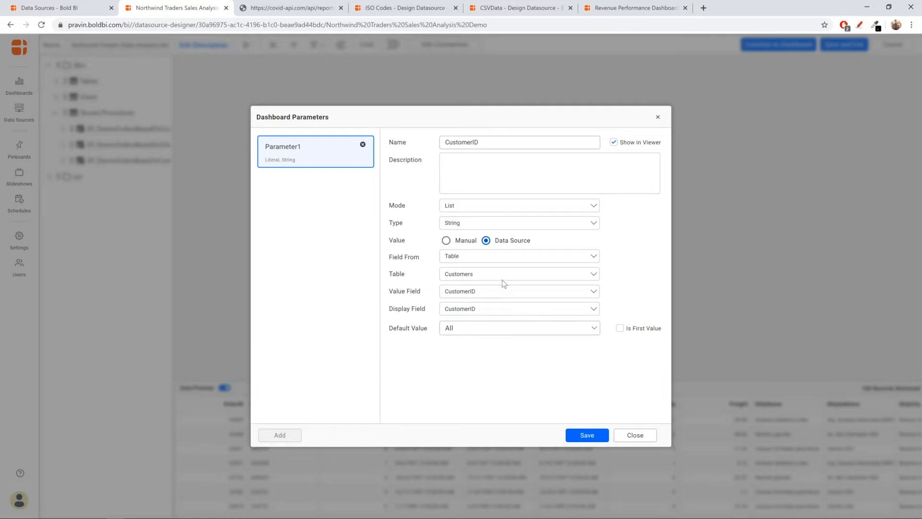
Enable Is First Value for the parameter's default after reviewing the value list, and save the parameter.
{"action": "left_click", "coordinate": [594, 333]}
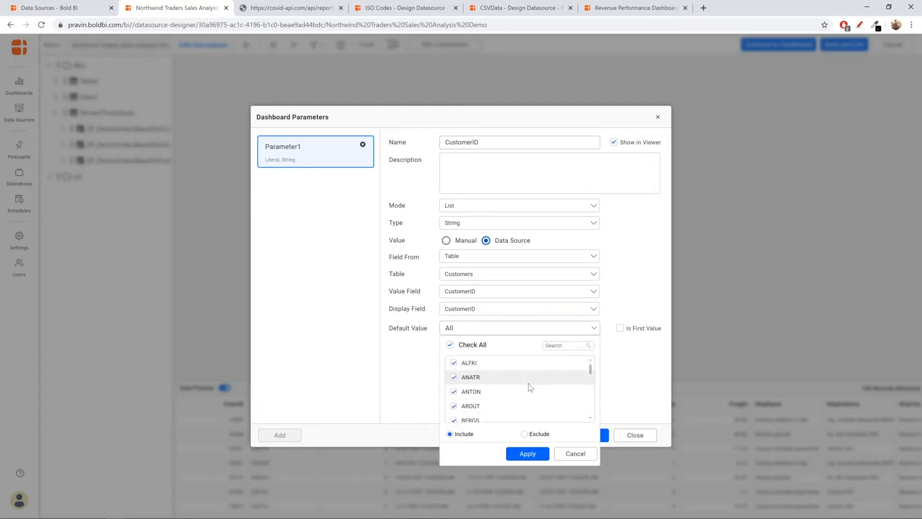
{"action": "left_click", "coordinate": [621, 317]}
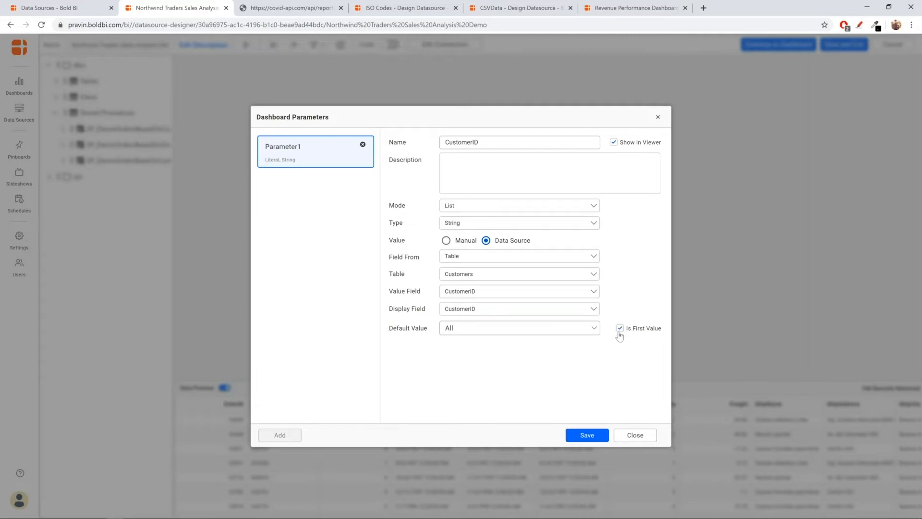
{"action": "left_click", "coordinate": [594, 329]}
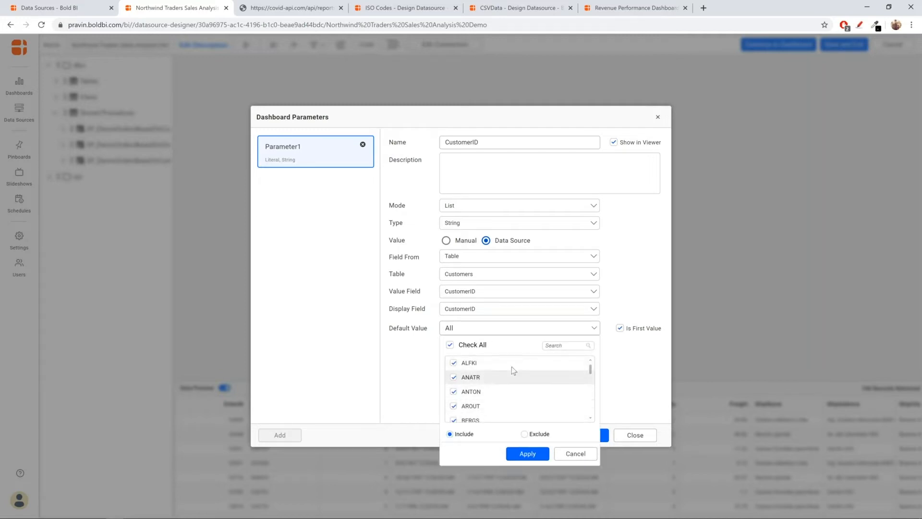
{"action": "scroll", "coordinate": [511, 401], "scroll_direction": "down", "scroll_amount": 3}
{"action": "scroll", "coordinate": [512, 400], "scroll_direction": "up", "scroll_amount": 3}
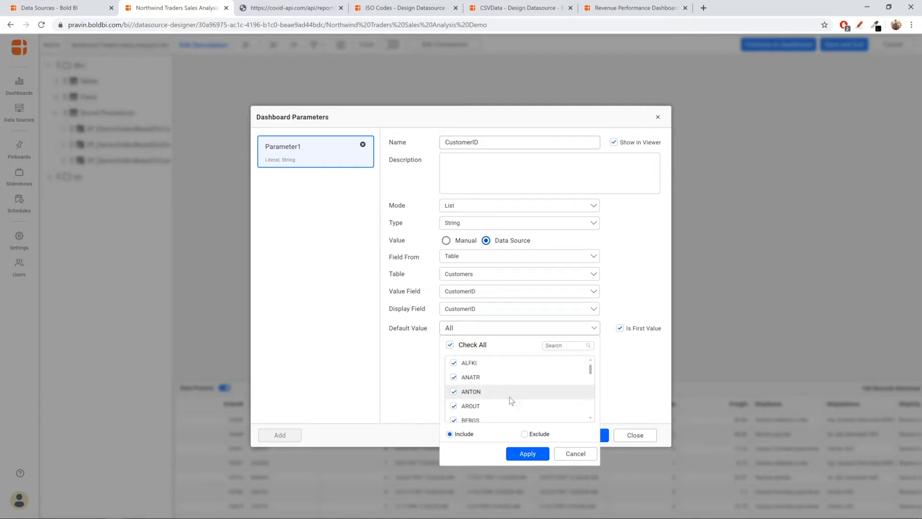
{"action": "left_click", "coordinate": [636, 273]}
{"action": "left_click", "coordinate": [586, 439]}
{"action": "left_click", "coordinate": [625, 438]}
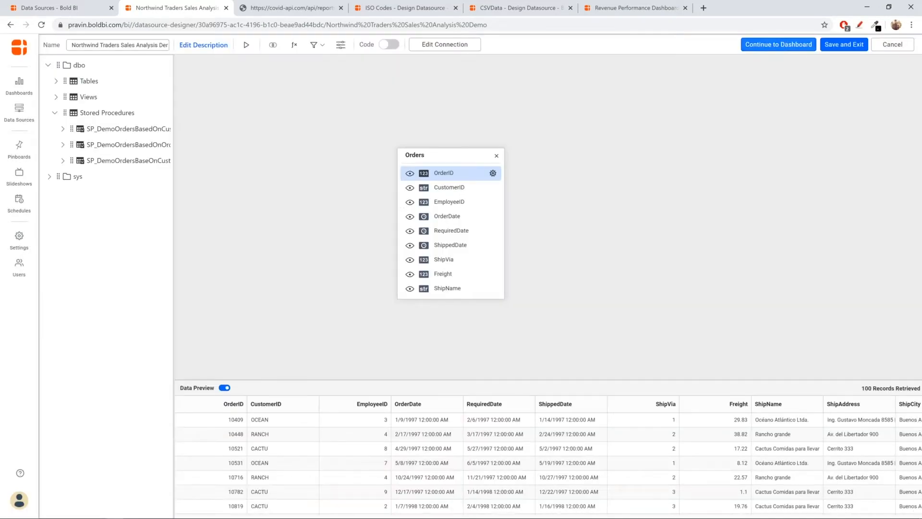
Continue to a new dashboard based on this data source and open the dashboard parameters in its preview.
{"action": "left_click", "coordinate": [783, 45]}
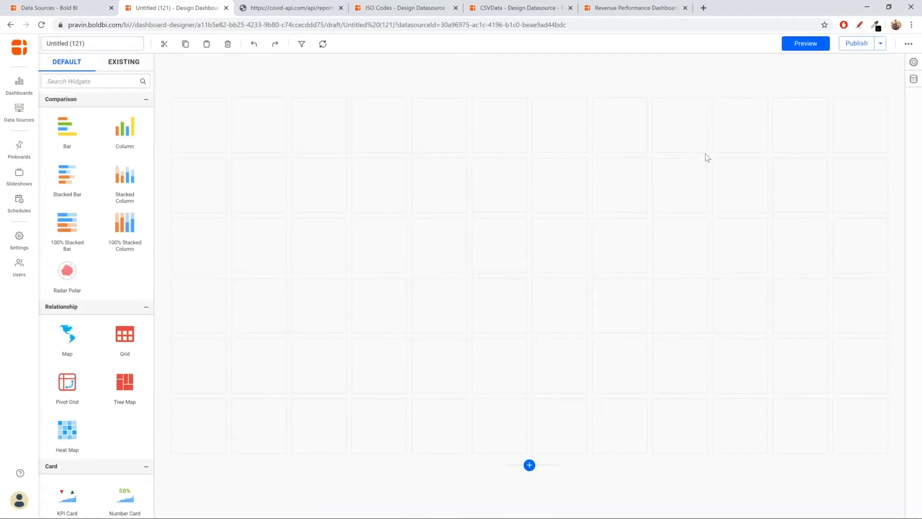
{"action": "left_click", "coordinate": [805, 43]}
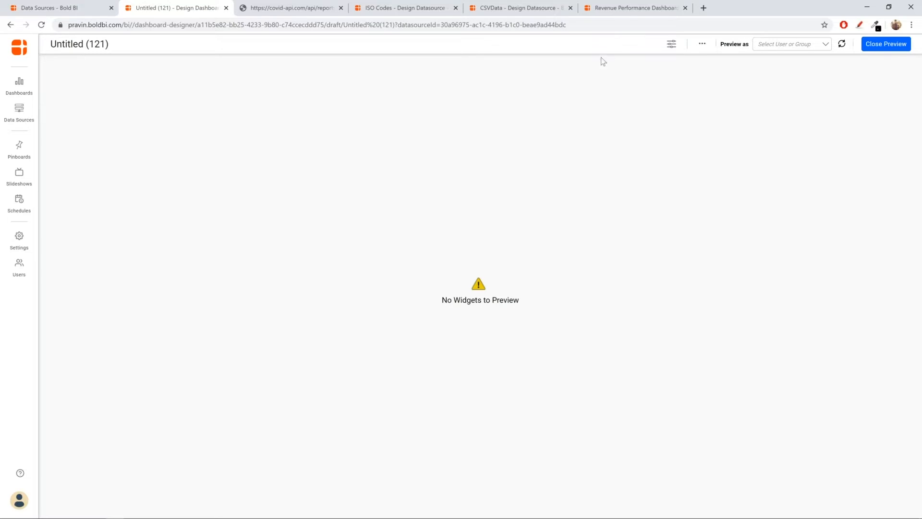
{"action": "left_click", "coordinate": [673, 45]}
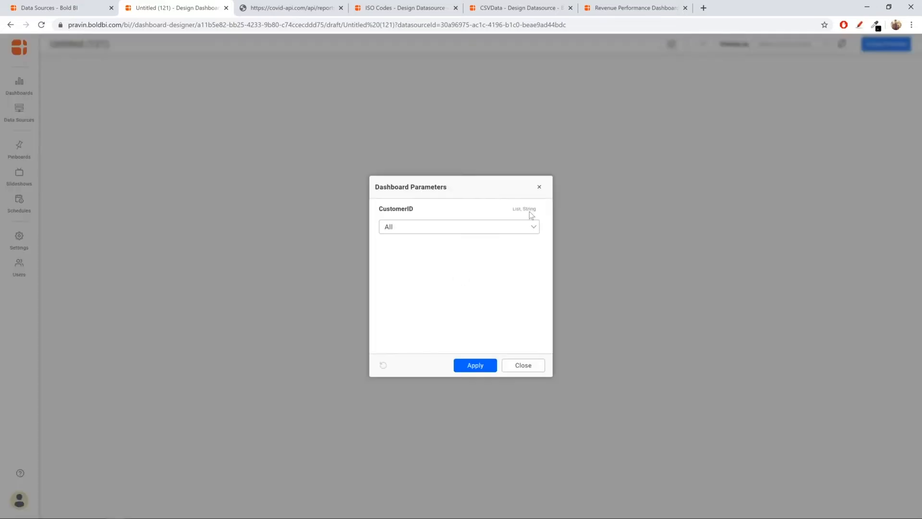
Limit the CustomerID parameter to only the second customer ID in the list and apply it to the preview.
{"action": "left_click", "coordinate": [531, 225]}
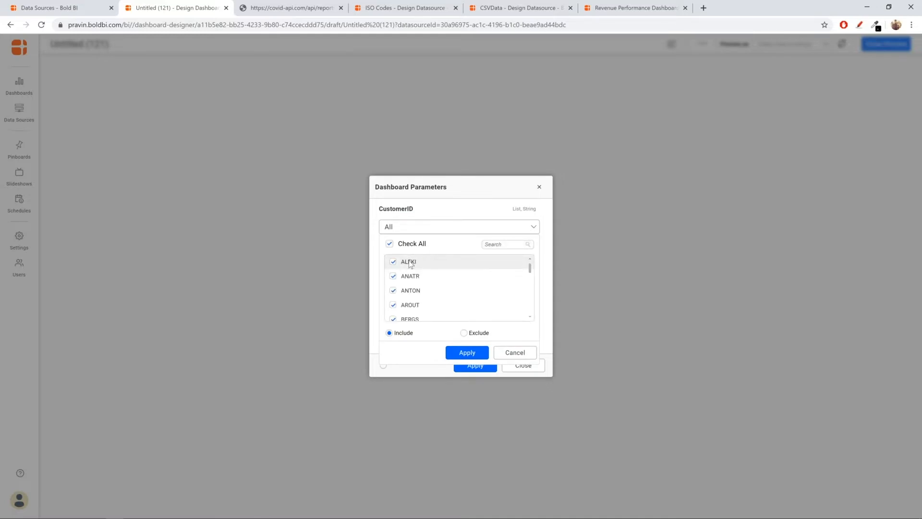
{"action": "left_click", "coordinate": [389, 243]}
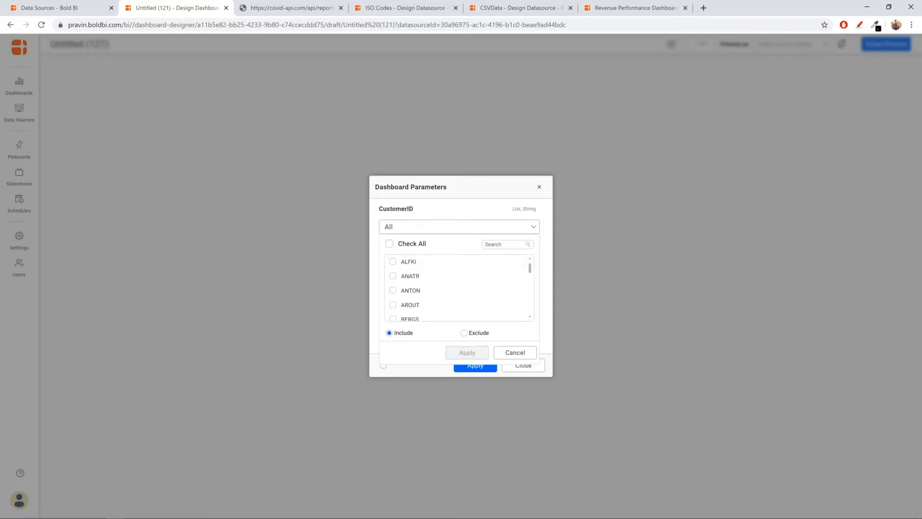
{"action": "left_click", "coordinate": [393, 276]}
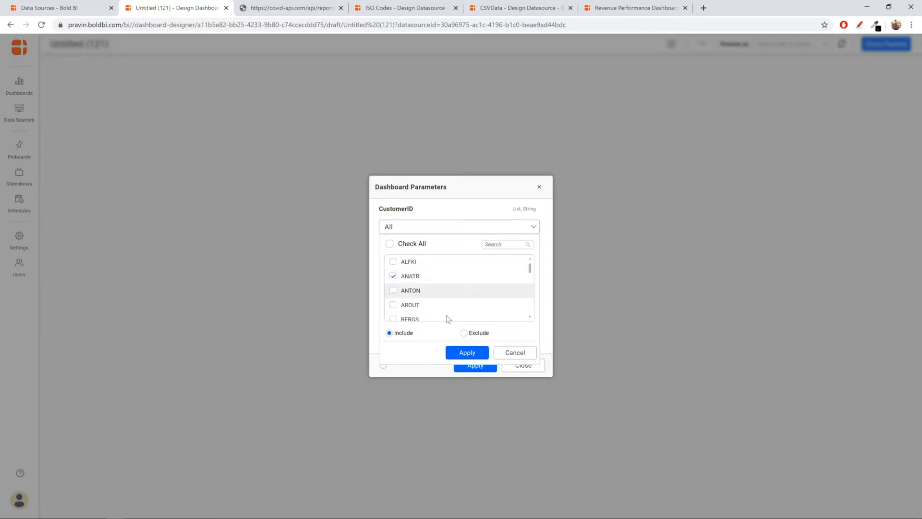
{"action": "left_click", "coordinate": [461, 352]}
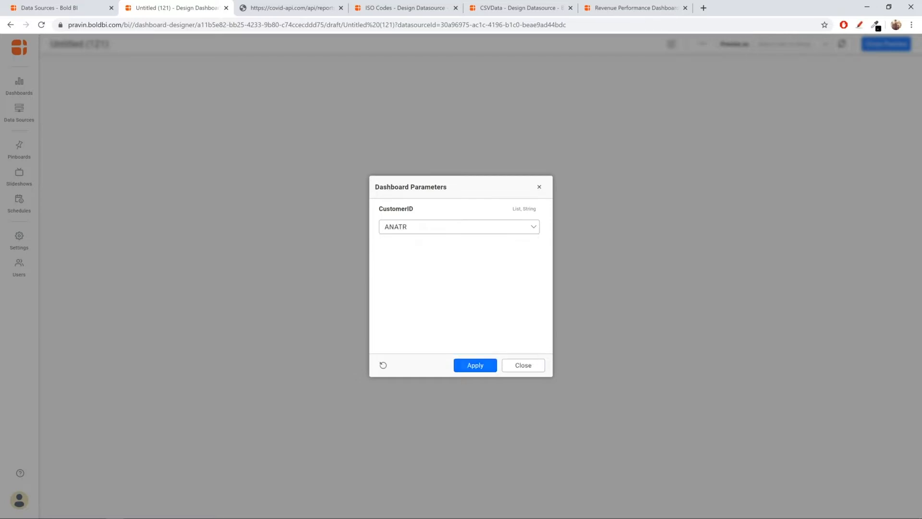
{"action": "left_click", "coordinate": [475, 366]}
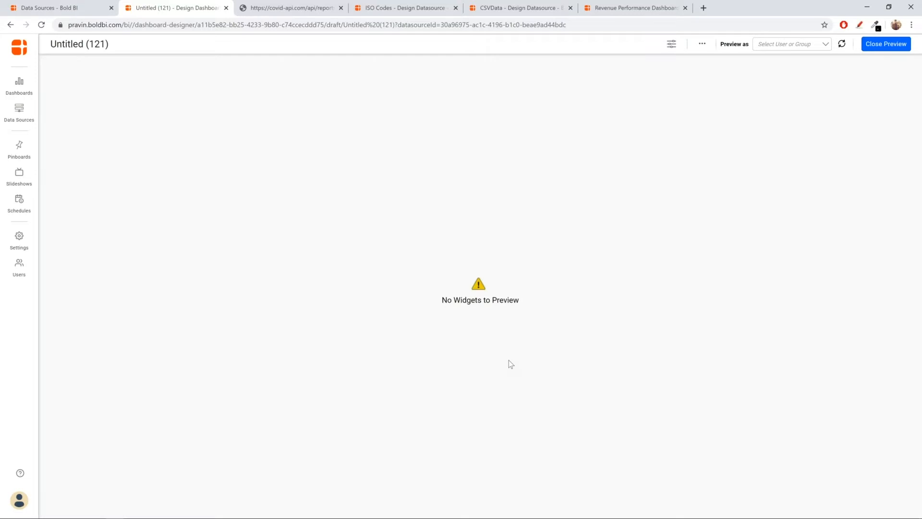
Close the preview and open the dashboard's Northwind Traders Sales Analysis Demo data source for editing.
{"action": "left_click", "coordinate": [882, 49]}
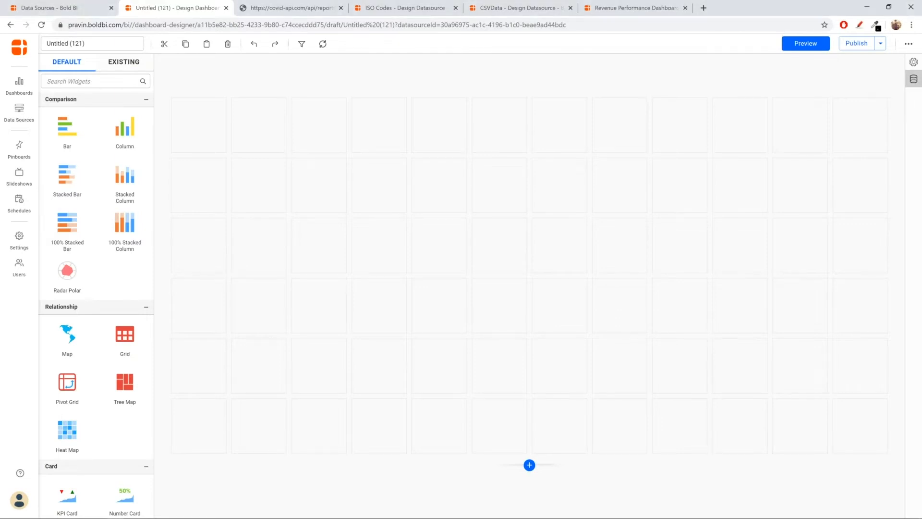
{"action": "left_click", "coordinate": [914, 79]}
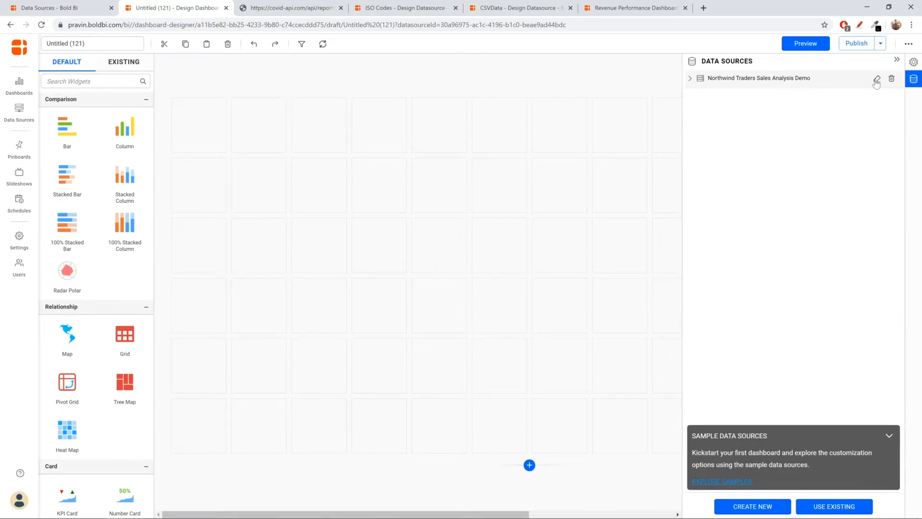
{"action": "left_click", "coordinate": [876, 81]}
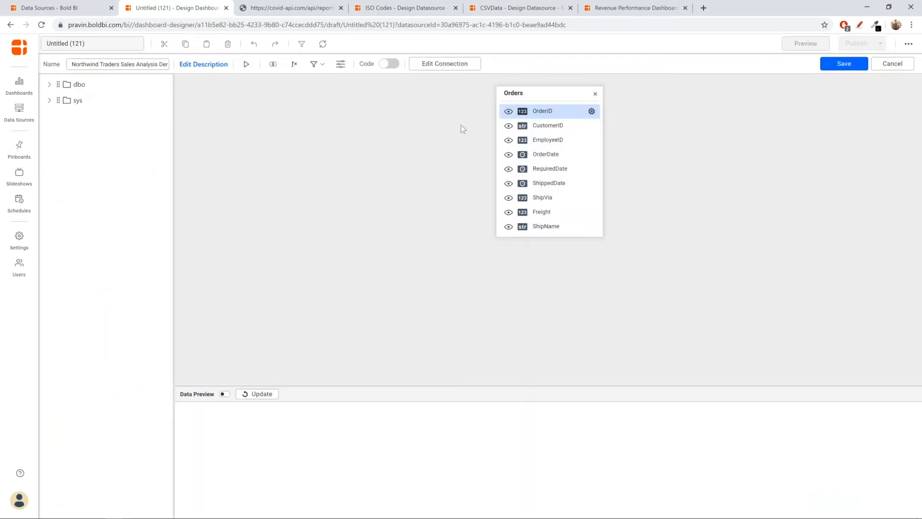
Replace the Orders table on the query canvas with the stored procedure SP_DemoOrdersBaseOnCustomerId.
{"action": "left_click", "coordinate": [49, 84]}
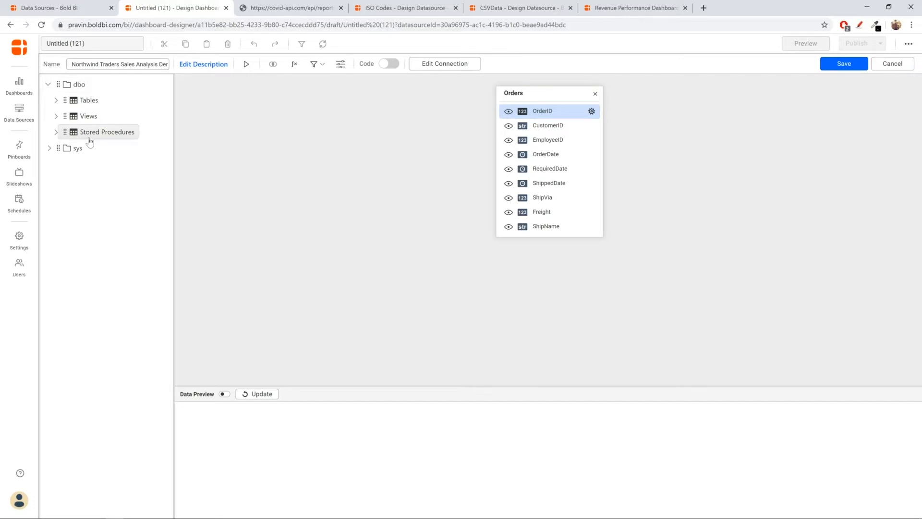
{"action": "left_click", "coordinate": [595, 95]}
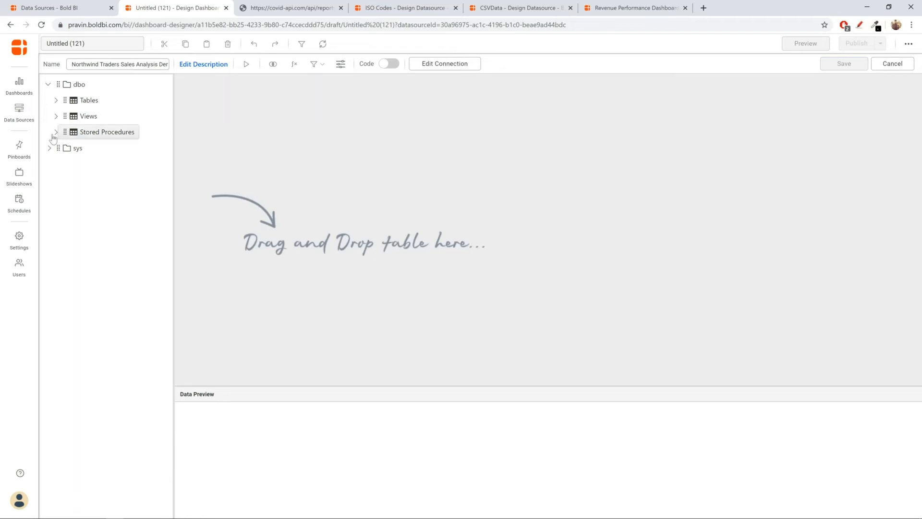
{"action": "left_click", "coordinate": [55, 134]}
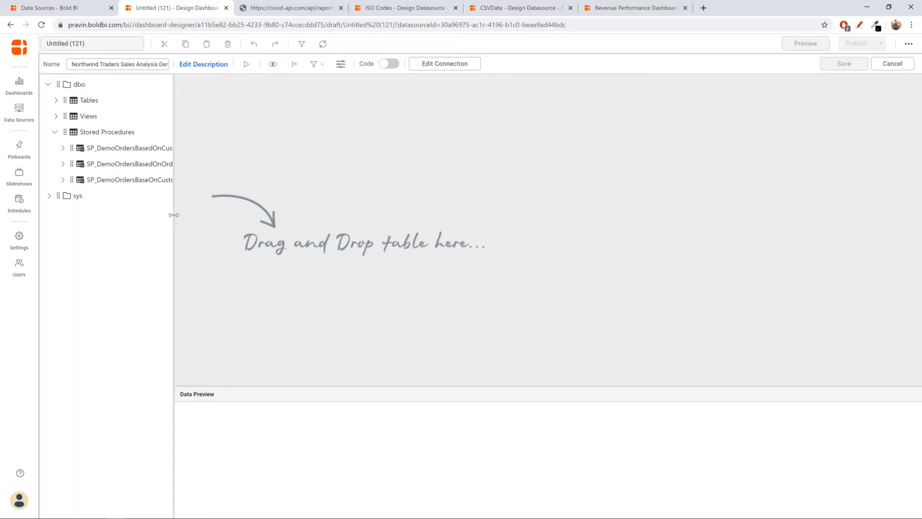
{"action": "left_click_drag", "start_coordinate": [173, 215], "coordinate": [242, 219]}
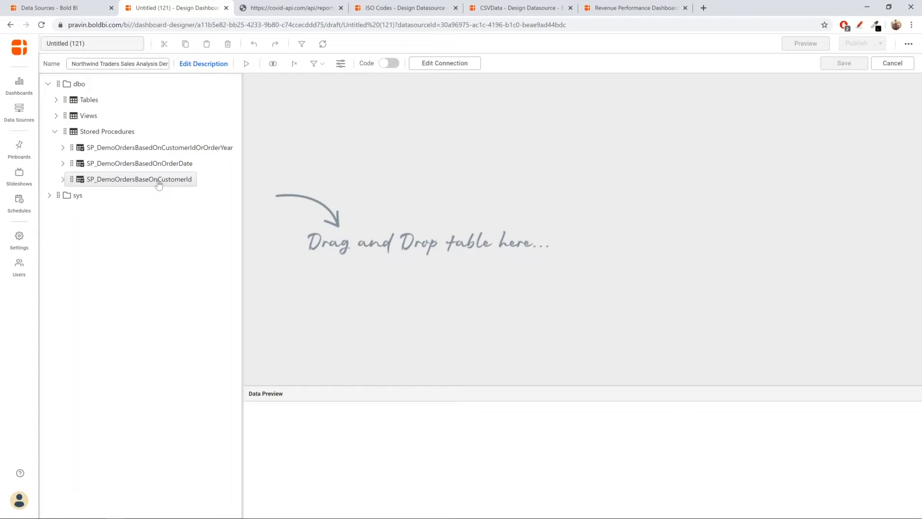
{"action": "left_click_drag", "start_coordinate": [159, 184], "coordinate": [431, 171]}
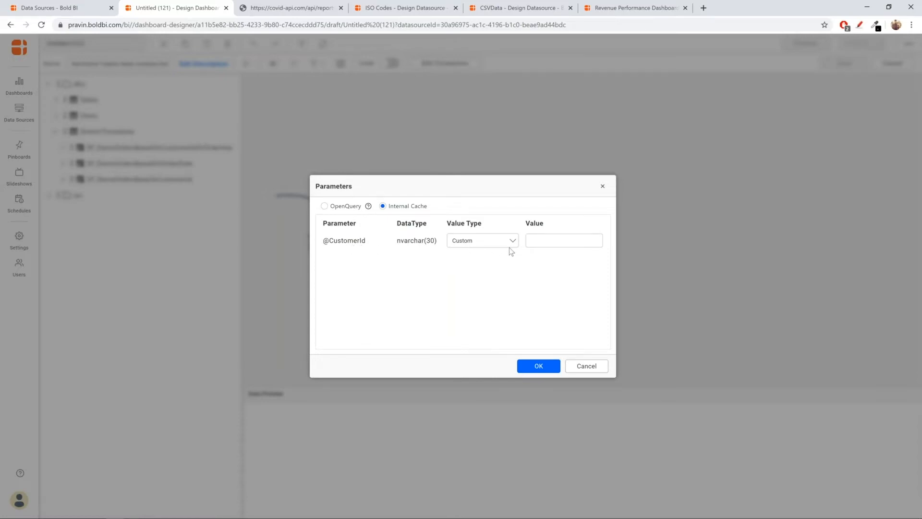
{"action": "left_click", "coordinate": [538, 240]}
{"action": "left_click", "coordinate": [511, 242]}
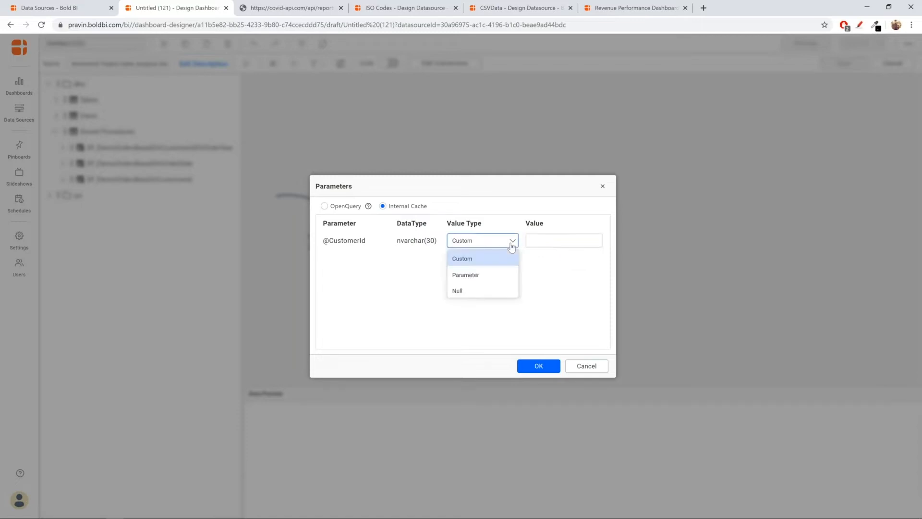
{"action": "left_click", "coordinate": [491, 274]}
{"action": "left_click", "coordinate": [596, 242]}
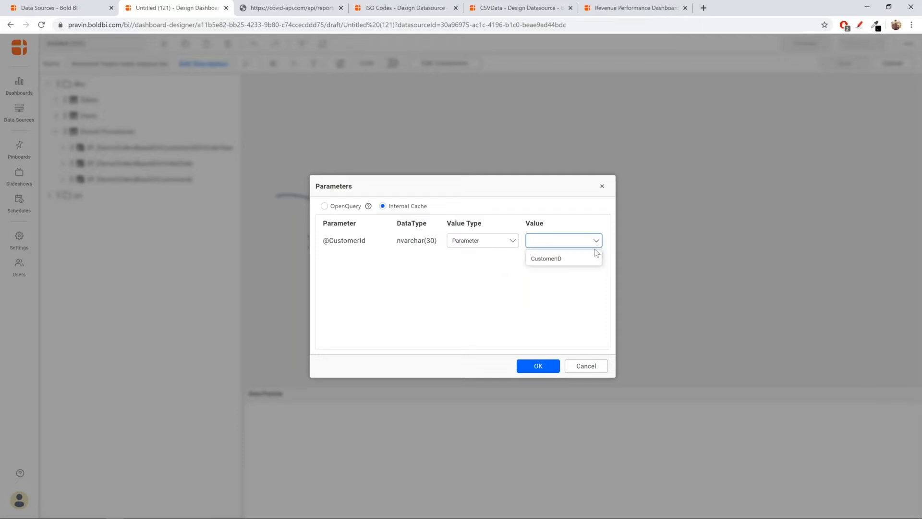
{"action": "left_click", "coordinate": [536, 260]}
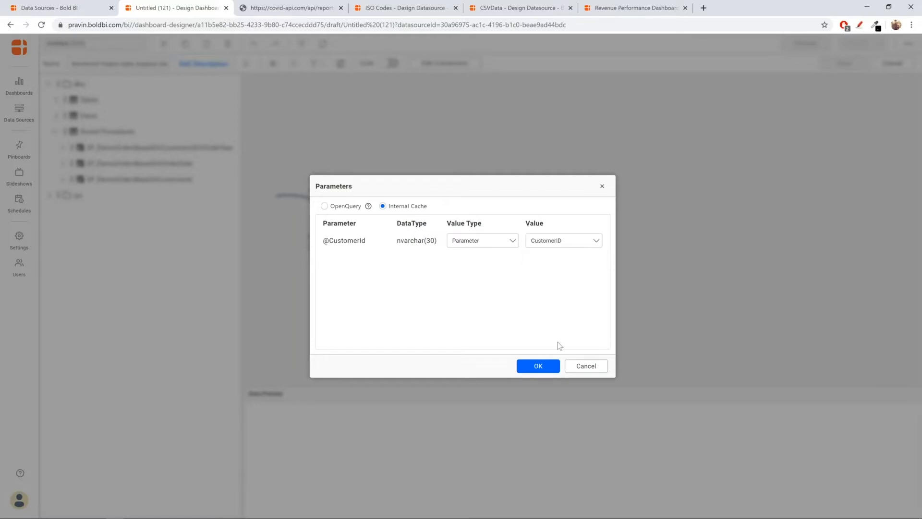
{"action": "left_click", "coordinate": [548, 367]}
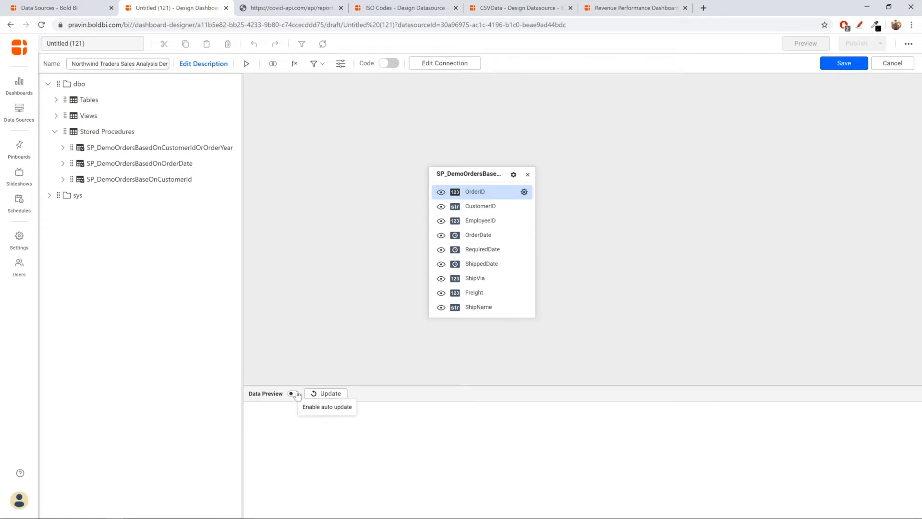
Enable automatic updating of the data preview, enlarge it to review the retrieved records, and save the data source.
{"action": "left_click", "coordinate": [294, 394]}
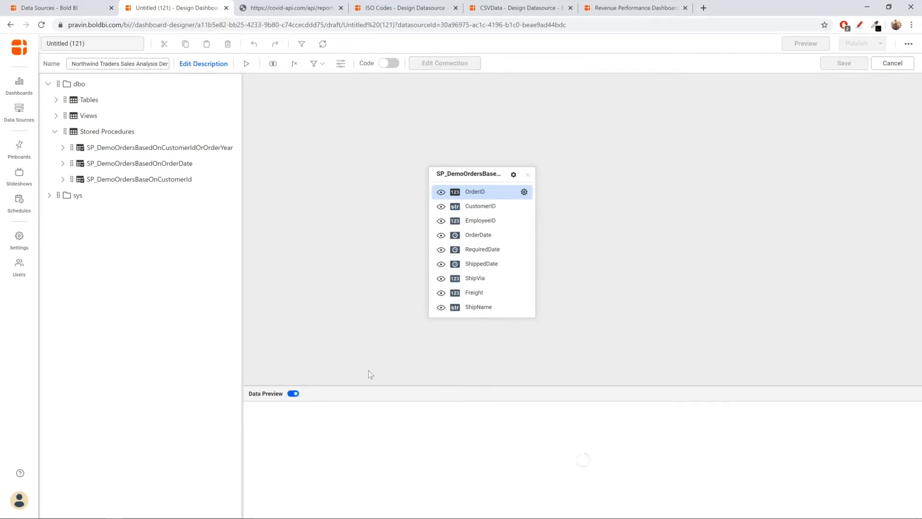
{"action": "left_click_drag", "start_coordinate": [365, 385], "coordinate": [408, 273]}
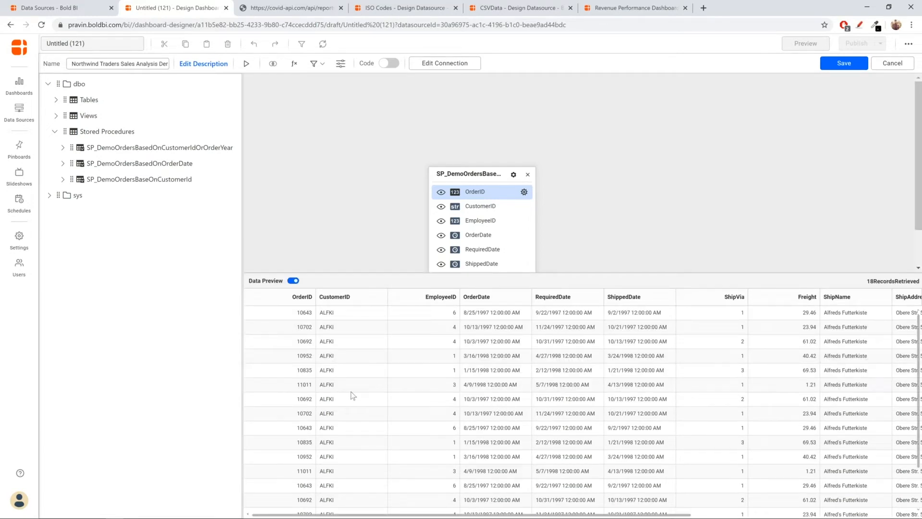
{"action": "scroll", "coordinate": [353, 395], "scroll_direction": "down", "scroll_amount": 1}
{"action": "scroll", "coordinate": [354, 395], "scroll_direction": "up", "scroll_amount": 1}
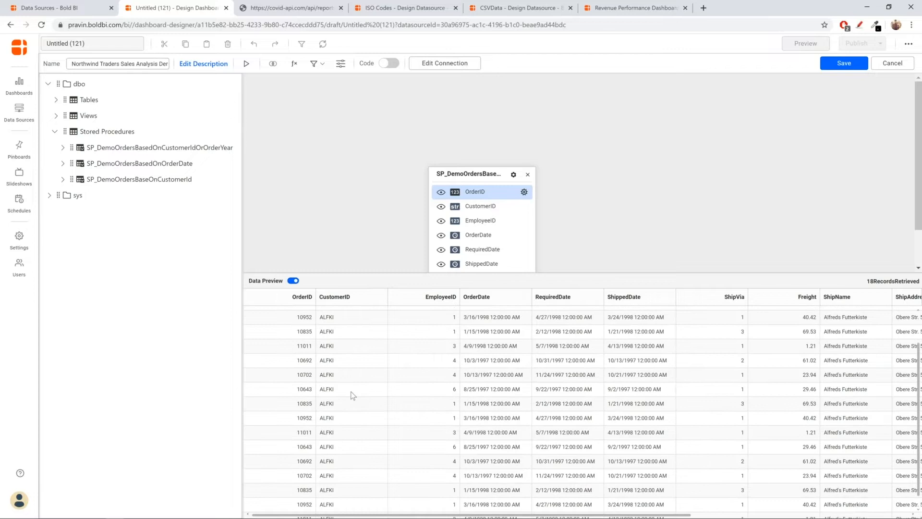
{"action": "left_click", "coordinate": [843, 63]}
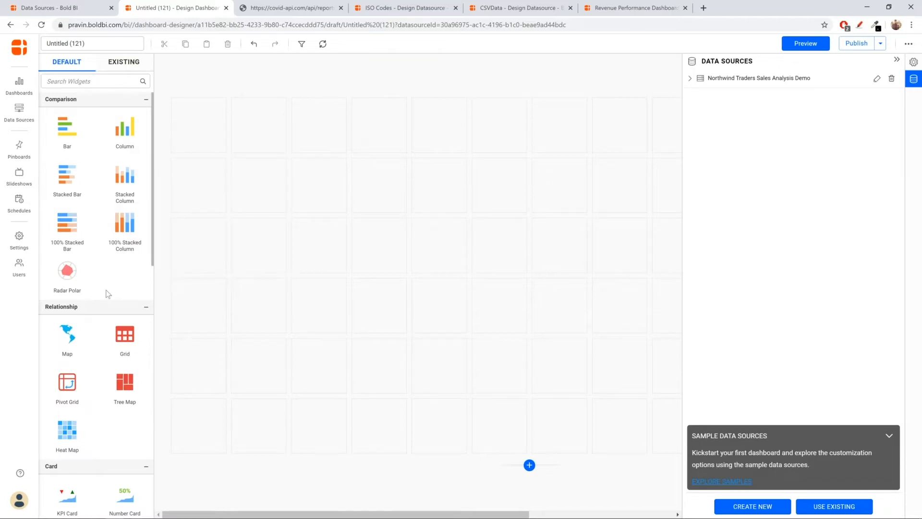
Add a Number Card widget to the dashboard's upper-left area and open its settings.
{"action": "scroll", "coordinate": [107, 294], "scroll_direction": "down", "scroll_amount": 2}
{"action": "scroll", "coordinate": [108, 294], "scroll_direction": "down", "scroll_amount": 4}
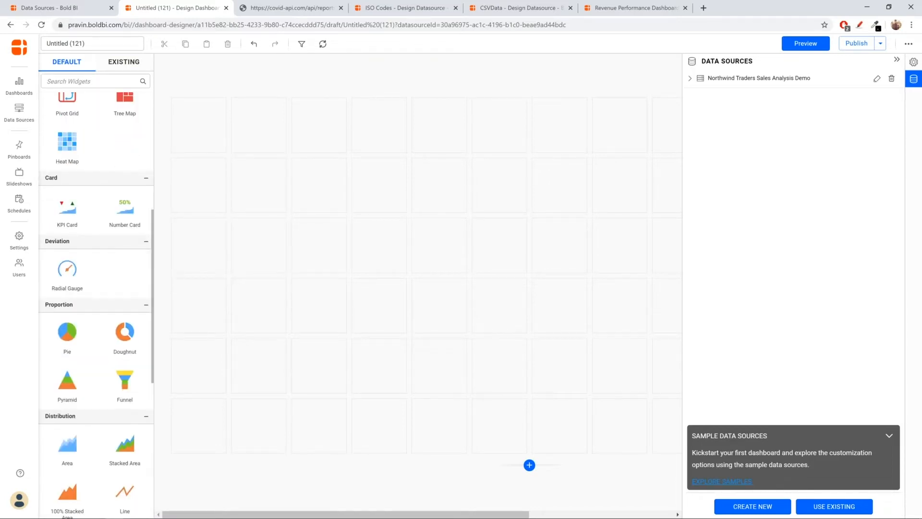
{"action": "left_click_drag", "start_coordinate": [126, 236], "coordinate": [407, 273]}
{"action": "left_click", "coordinate": [407, 98]}
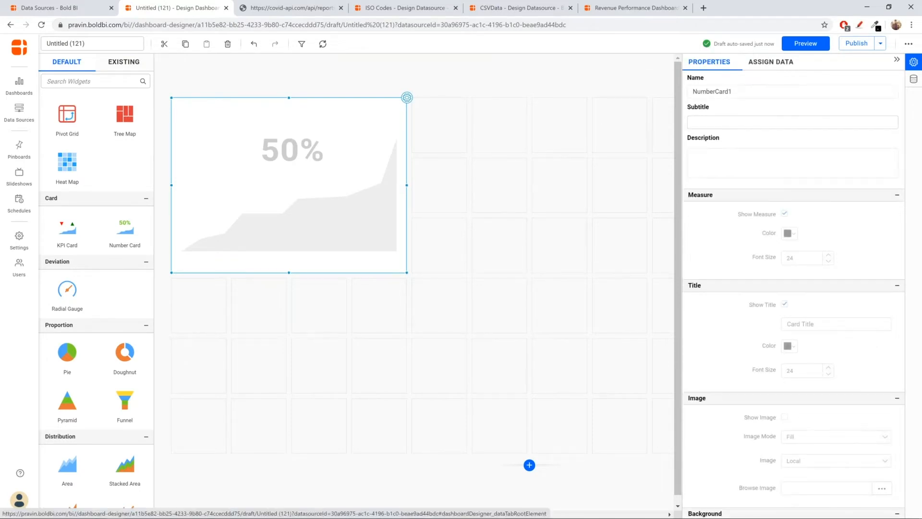
Assign CustomerID as the Number Card's series and OrderID as its measure, aggregated by Count.
{"action": "left_click", "coordinate": [771, 62]}
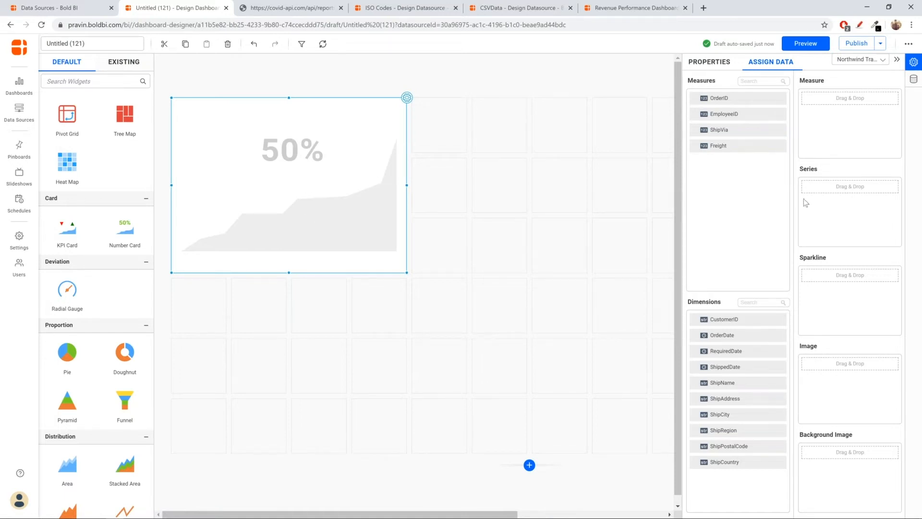
{"action": "left_click_drag", "start_coordinate": [739, 320], "coordinate": [834, 230]}
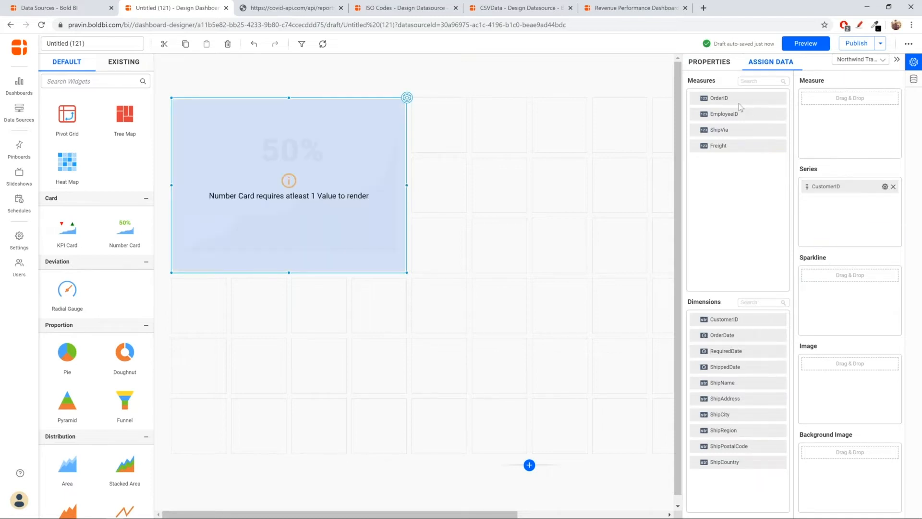
{"action": "left_click_drag", "start_coordinate": [733, 102], "coordinate": [876, 101]}
{"action": "left_click", "coordinate": [885, 98]}
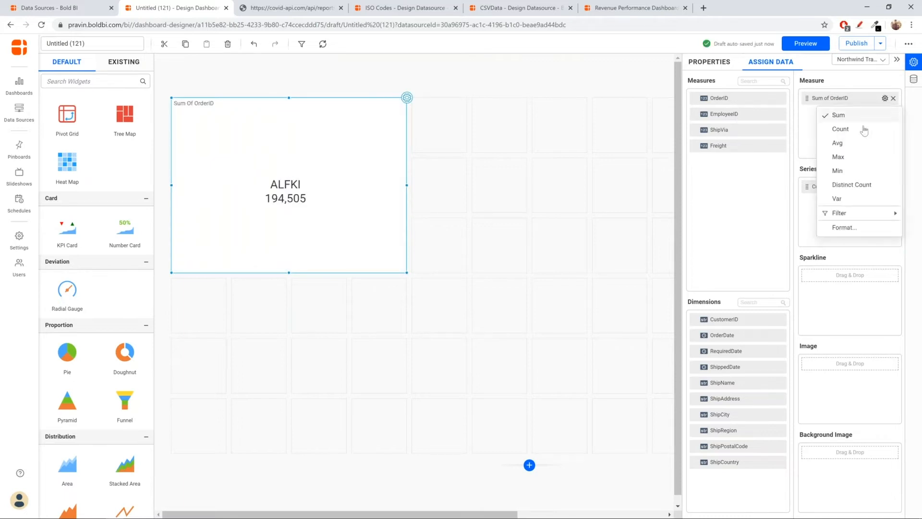
{"action": "left_click", "coordinate": [840, 129]}
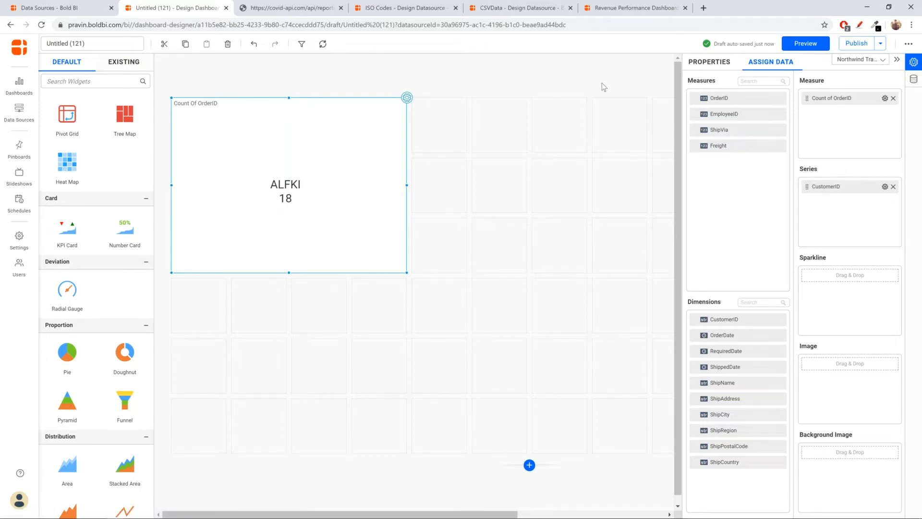
Preview the dashboard with the CustomerID parameter limited to ANATR.
{"action": "left_click", "coordinate": [801, 45]}
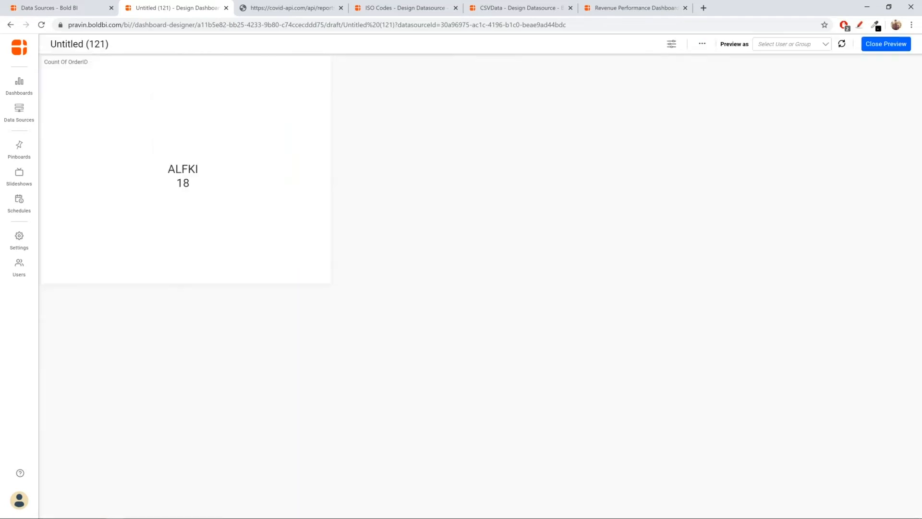
{"action": "left_click", "coordinate": [672, 44]}
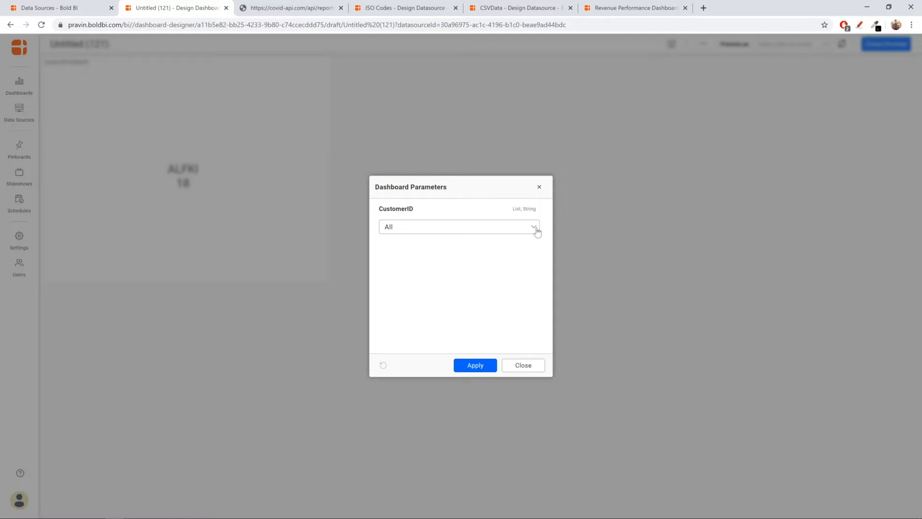
{"action": "left_click", "coordinate": [534, 227]}
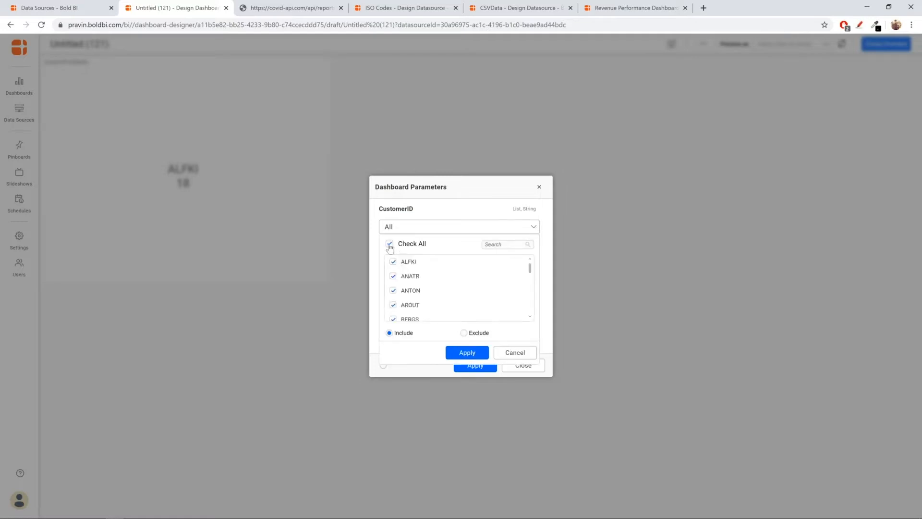
{"action": "left_click", "coordinate": [389, 244]}
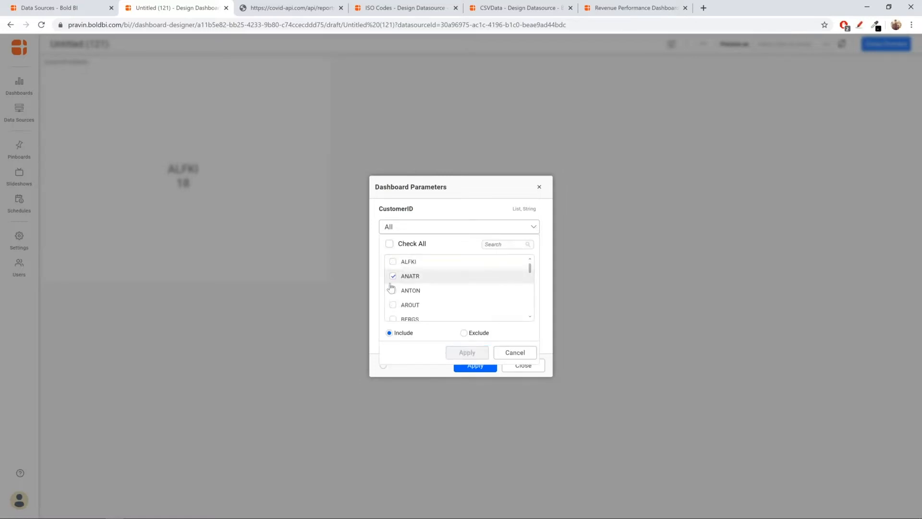
{"action": "left_click", "coordinate": [393, 276]}
{"action": "left_click", "coordinate": [467, 352]}
{"action": "left_click", "coordinate": [476, 367]}
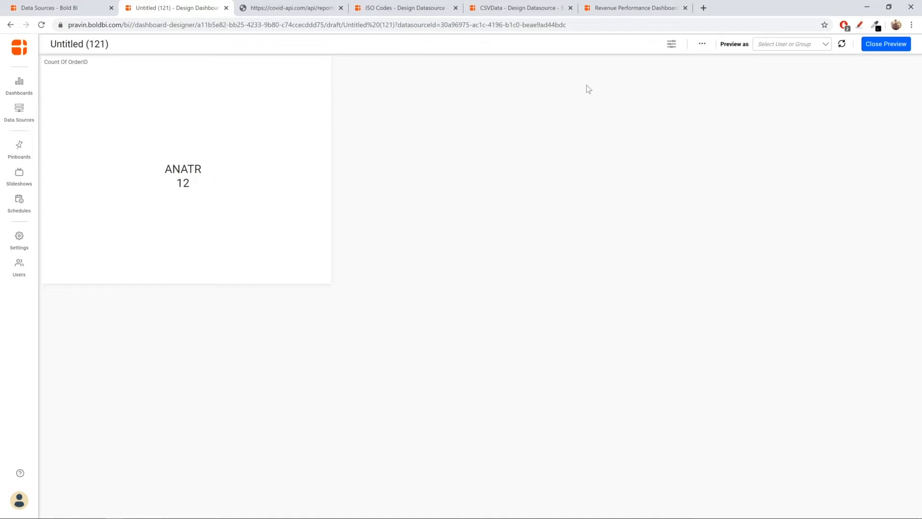
Close the preview and reopen the Northwind Traders Sales Analysis Demo data source from the dashboard for editing.
{"action": "left_click", "coordinate": [884, 45]}
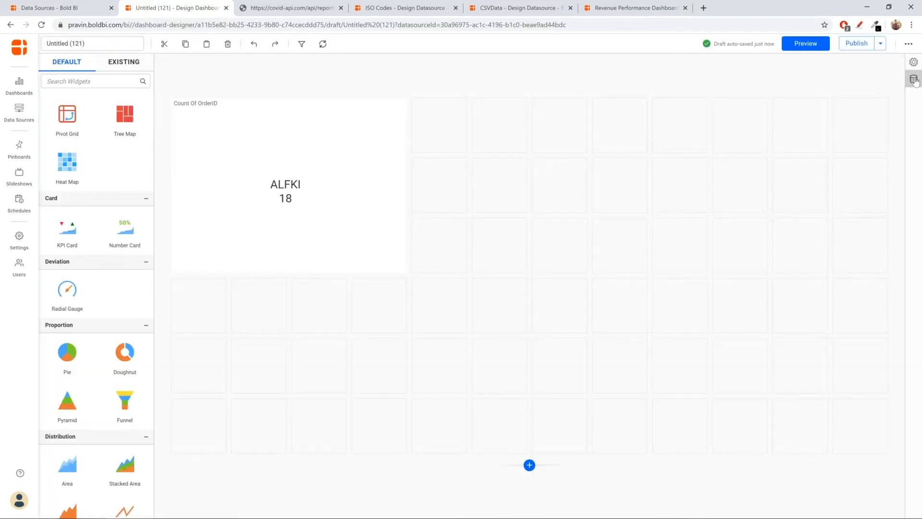
{"action": "left_click", "coordinate": [915, 80]}
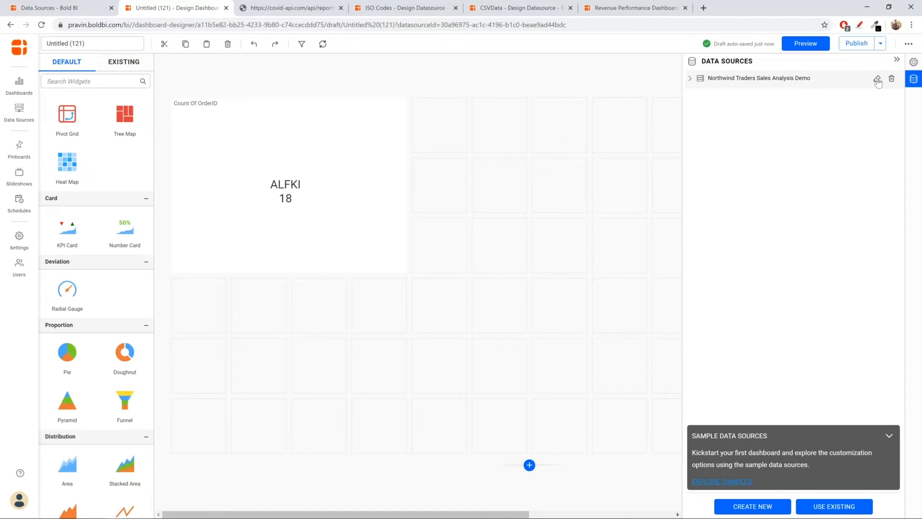
{"action": "left_click", "coordinate": [878, 80]}
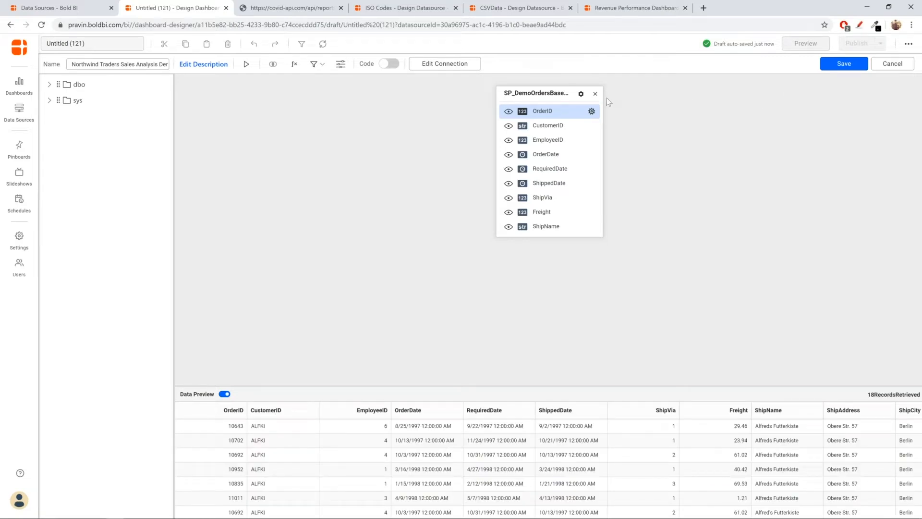
Remove the stored procedure from the query canvas and add the dbo tables Orders and Orders Details in its place.
{"action": "left_click", "coordinate": [596, 95]}
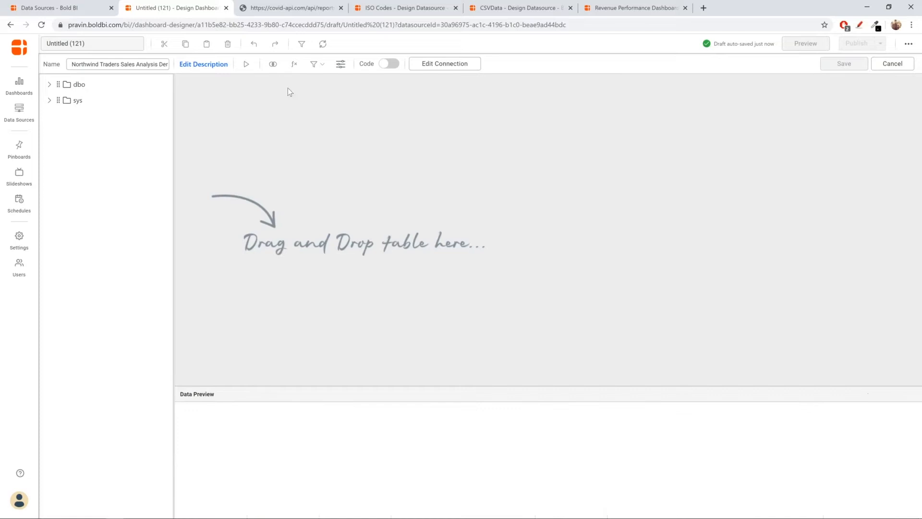
{"action": "left_click", "coordinate": [49, 85]}
{"action": "left_click", "coordinate": [56, 101]}
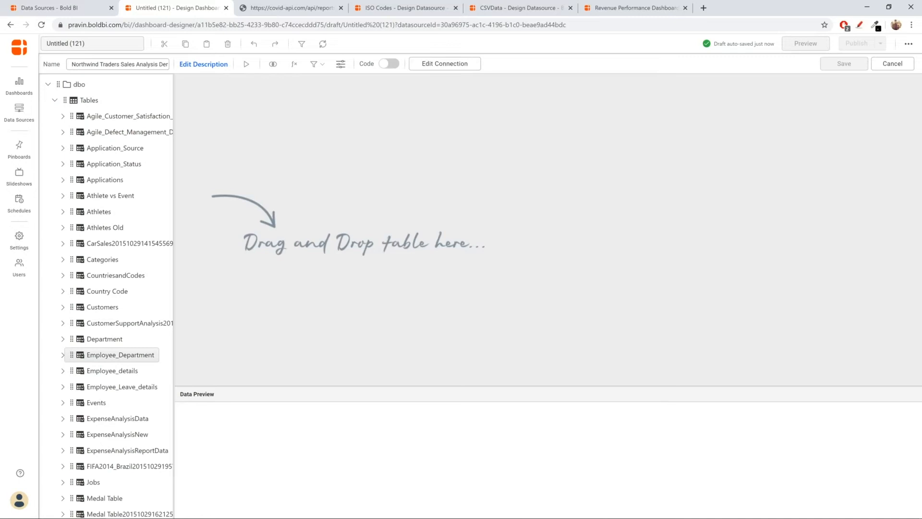
{"action": "scroll", "coordinate": [111, 355], "scroll_direction": "down", "scroll_amount": 5}
{"action": "left_click_drag", "start_coordinate": [96, 399], "coordinate": [306, 195]}
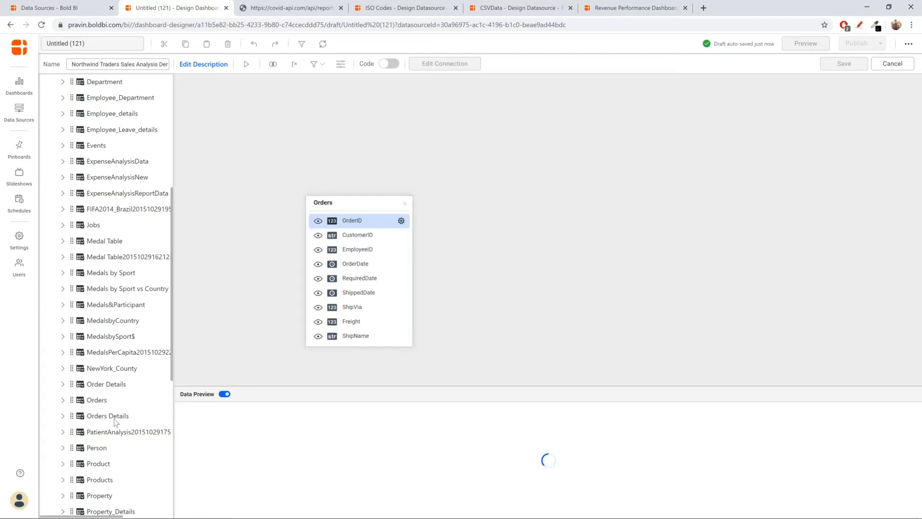
{"action": "left_click_drag", "start_coordinate": [115, 422], "coordinate": [482, 207]}
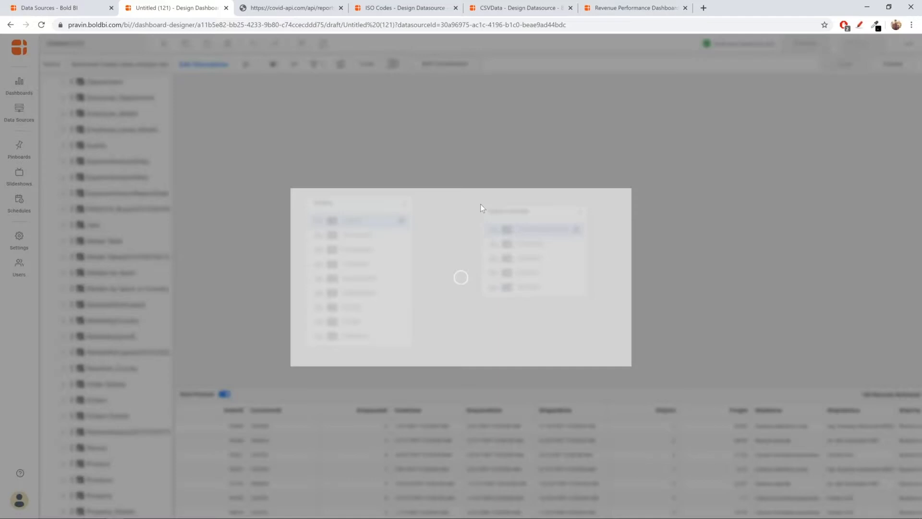
Inner join Orders with Orders Details on OrderID = OrderID (Orders Details) and merge the tables.
{"action": "left_click", "coordinate": [365, 240]}
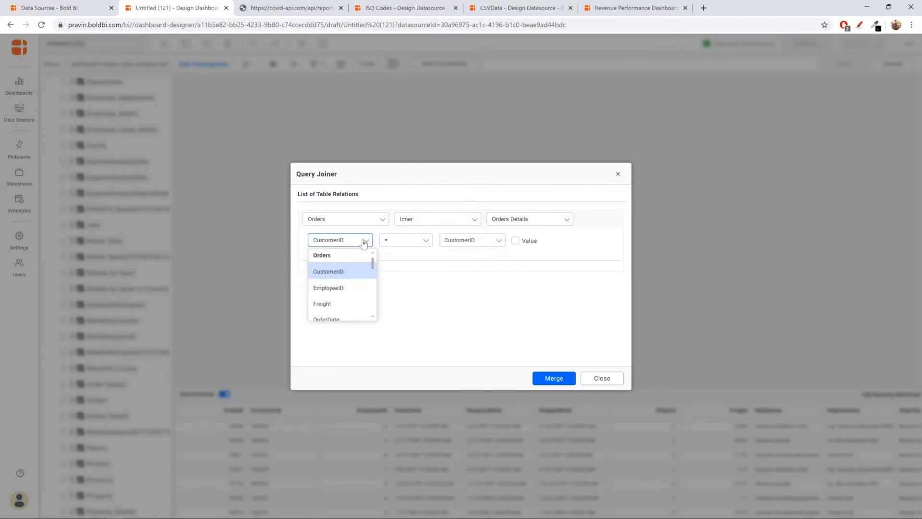
{"action": "scroll", "coordinate": [354, 285], "scroll_direction": "down", "scroll_amount": 1}
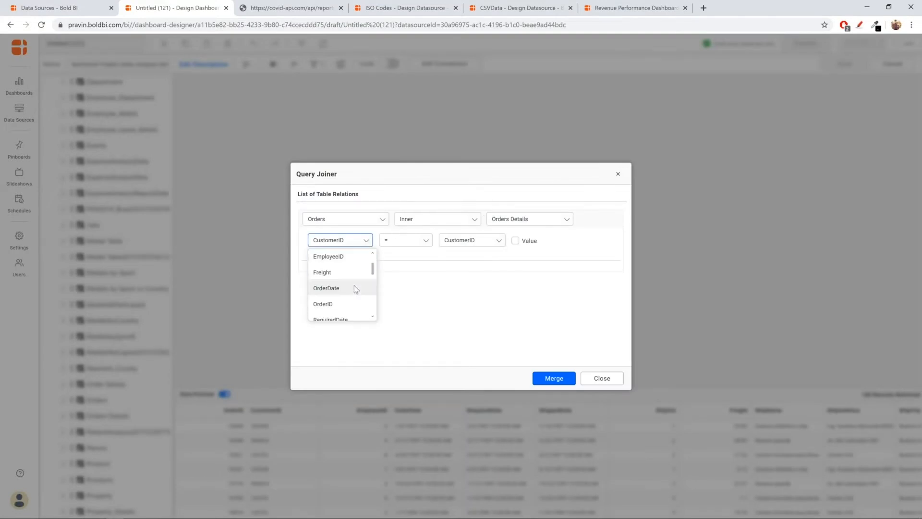
{"action": "left_click", "coordinate": [338, 306]}
{"action": "left_click", "coordinate": [483, 241]}
{"action": "scroll", "coordinate": [479, 286], "scroll_direction": "down", "scroll_amount": 5}
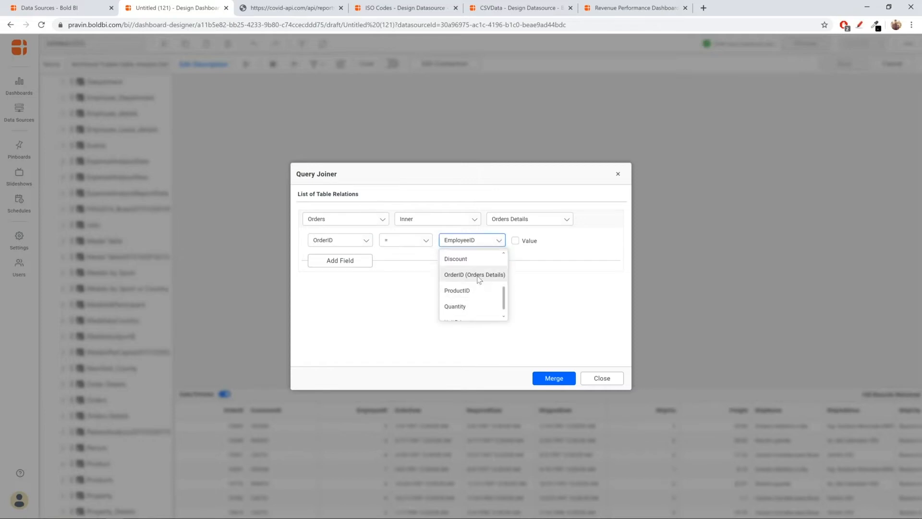
{"action": "left_click", "coordinate": [479, 276]}
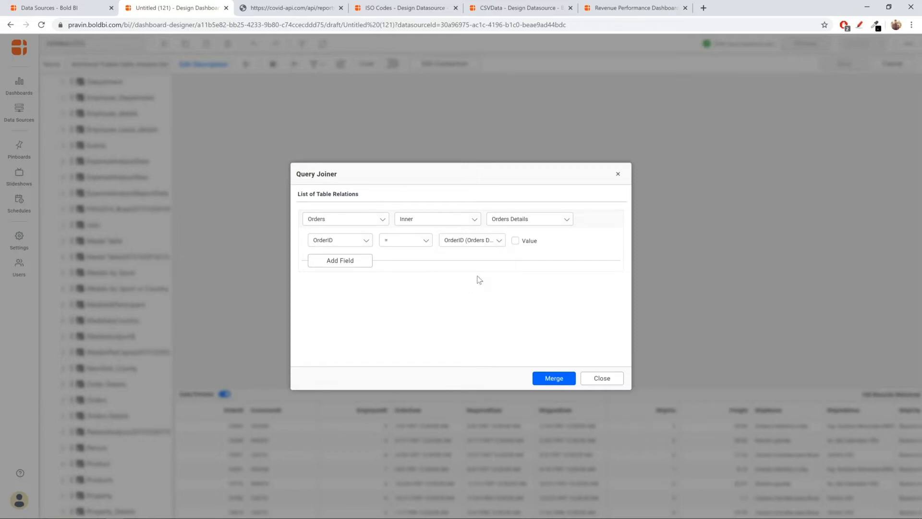
{"action": "left_click", "coordinate": [555, 379]}
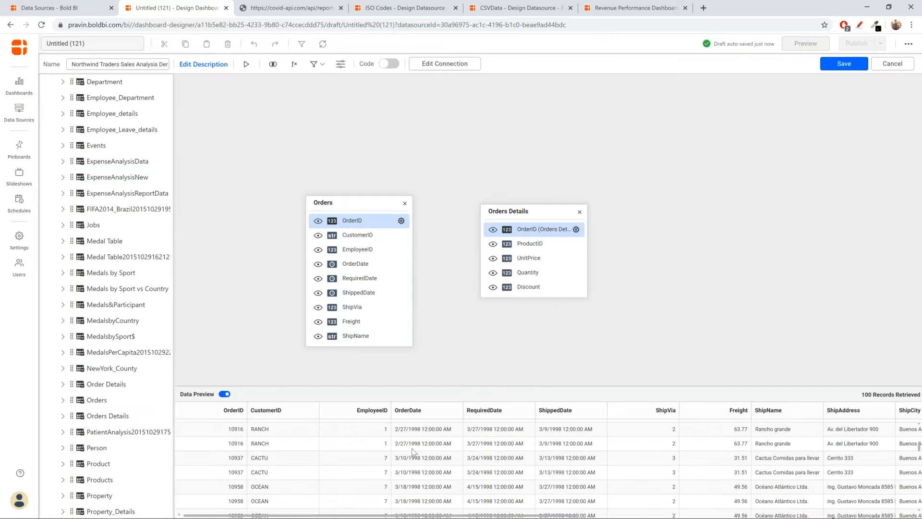
Switch the query to code view and append the condition WHERE [Orders].[CustomerID] = 'ALFKI' after the join.
{"action": "left_click", "coordinate": [397, 66]}
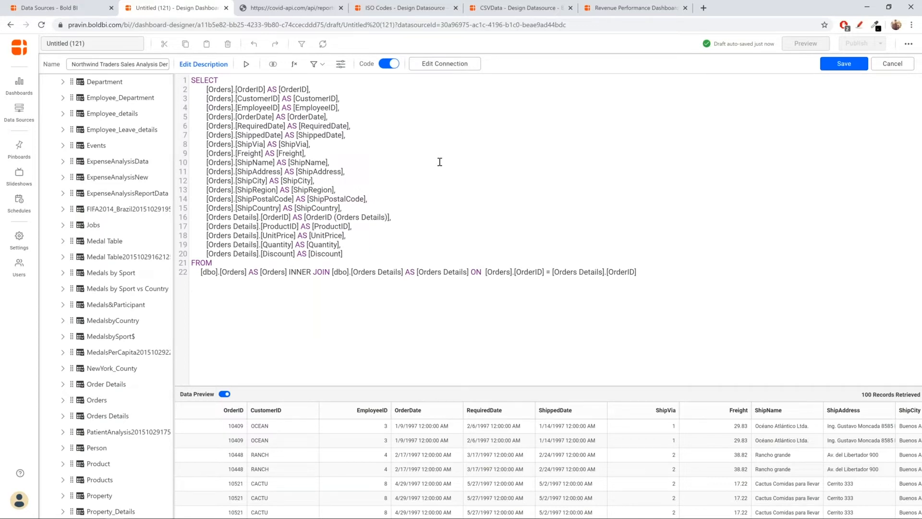
{"action": "left_click", "coordinate": [665, 270]}
{"action": "type", "text": "WHERE"}
{"action": "left_click_drag", "start_coordinate": [281, 99], "coordinate": [206, 98]}
{"action": "key", "text": "ctrl+c"}
{"action": "left_click", "coordinate": [710, 273]}
{"action": "key", "text": "ctrl+v"}
{"action": "type", "text": "= "}
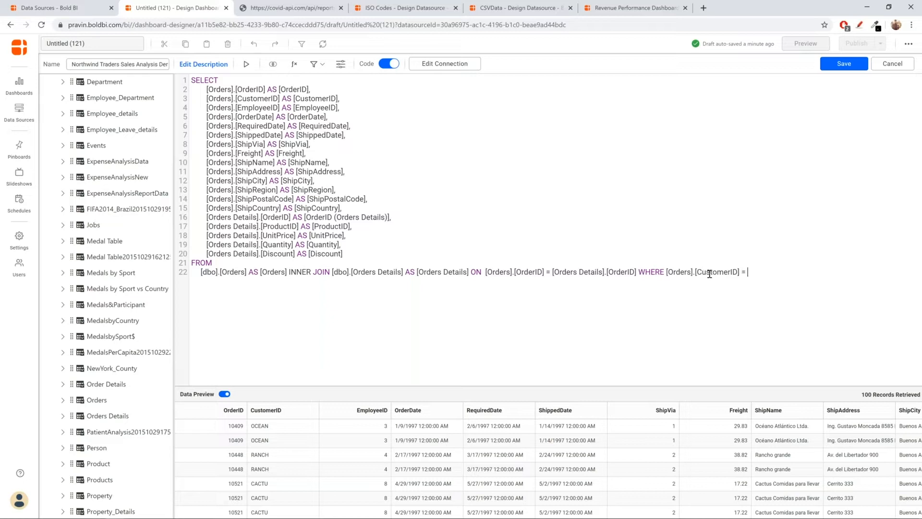
{"action": "type", "text": "'ALFKI"}
Run the edited SQL query, accepting the loss of table view changes, and check the previewed rows.
{"action": "left_click", "coordinate": [247, 65]}
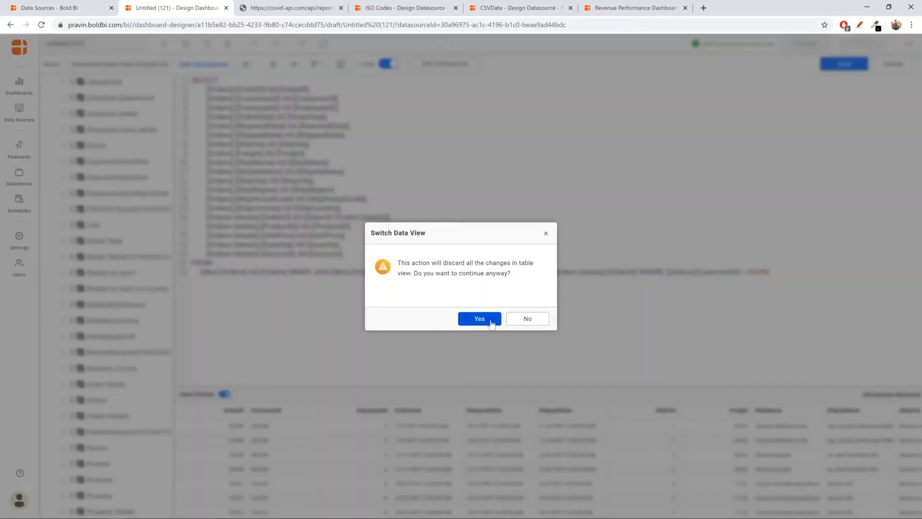
{"action": "left_click", "coordinate": [480, 319]}
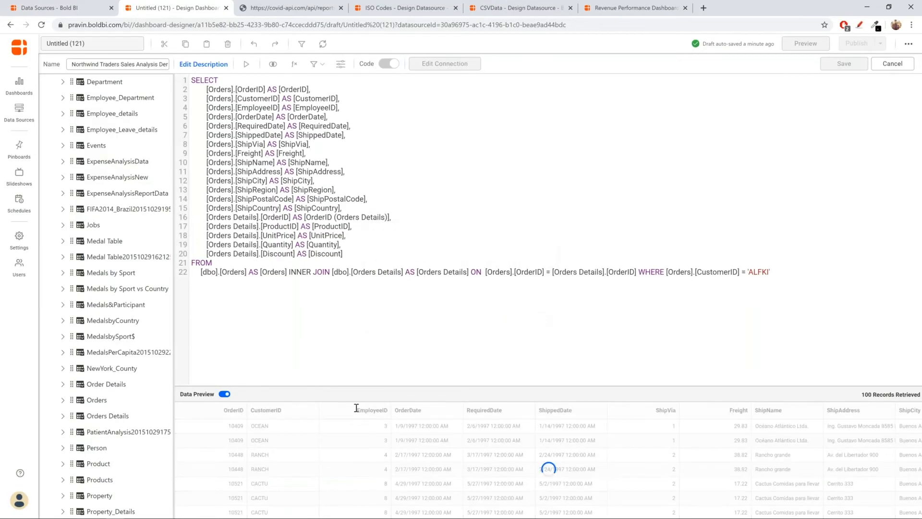
{"action": "scroll", "coordinate": [297, 456], "scroll_direction": "down", "scroll_amount": 1}
{"action": "scroll", "coordinate": [298, 454], "scroll_direction": "down", "scroll_amount": 5}
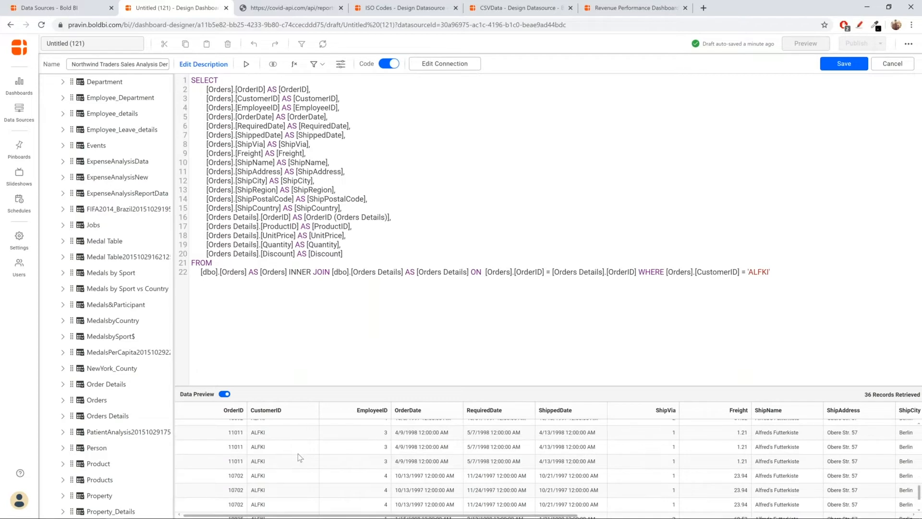
{"action": "scroll", "coordinate": [298, 454], "scroll_direction": "up", "scroll_amount": 3}
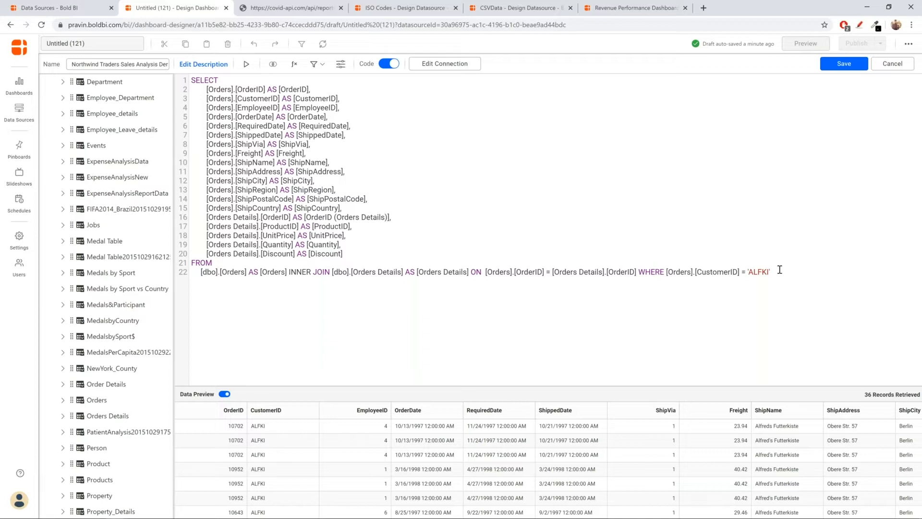
Replace the literal 'ALFKI' in the WHERE clause with the parameter @{{:CustomerID}} and rerun the query.
{"action": "key", "text": "BackSpace"}
{"action": "key", "text": "BackSpace"}
{"action": "key", "text": "BackSpace"}
{"action": "key", "text": "BackSpace"}
{"action": "key", "text": "BackSpace"}
{"action": "type", "text": "@{{:CustomerID}}"}
{"action": "left_click", "coordinate": [246, 64]}
{"action": "scroll", "coordinate": [468, 468], "scroll_direction": "down", "scroll_amount": 3}
{"action": "scroll", "coordinate": [467, 468], "scroll_direction": "up", "scroll_amount": 3}
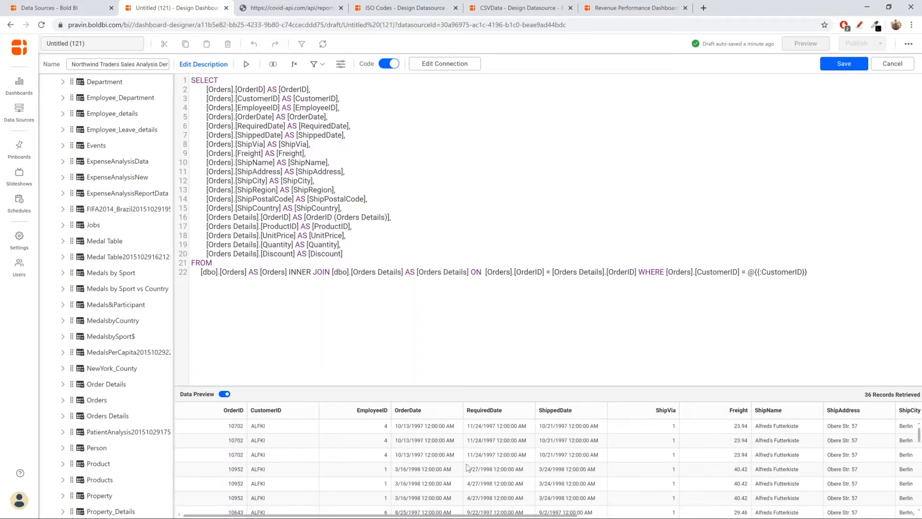
Turn off Is First Value for the CustomerID parameter, set its default values to ALFKI, ANATR and ANTON, and update it.
{"action": "left_click", "coordinate": [341, 67]}
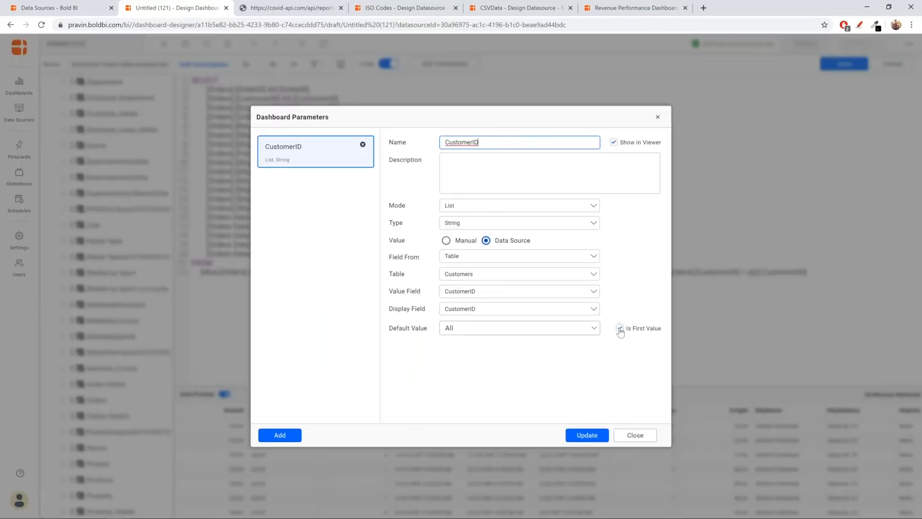
{"action": "left_click", "coordinate": [621, 329]}
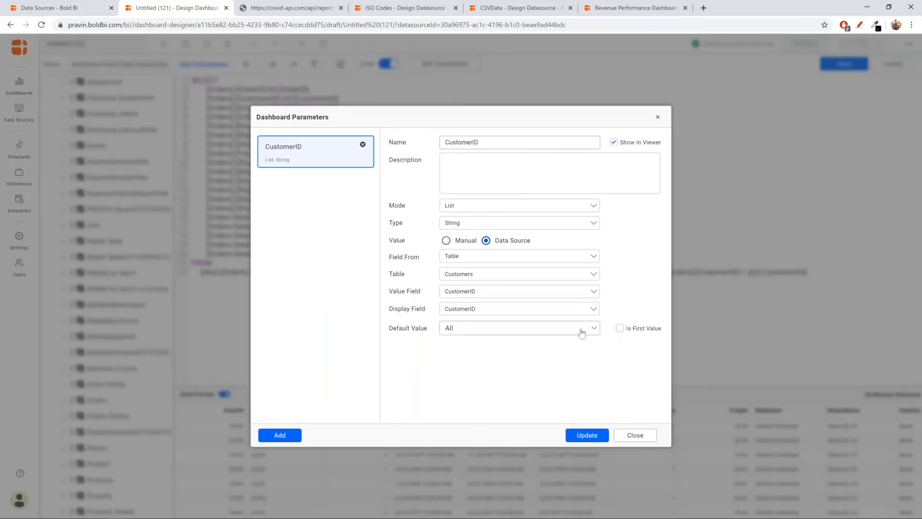
{"action": "left_click", "coordinate": [595, 329]}
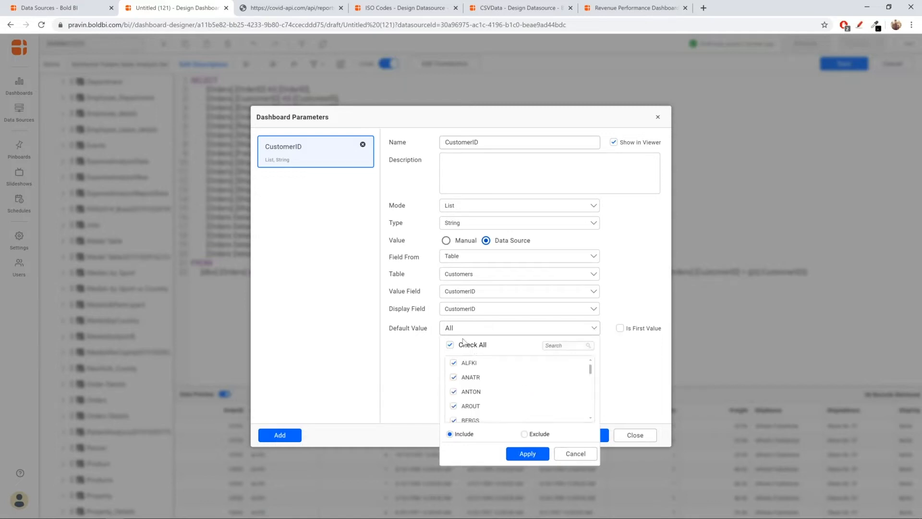
{"action": "left_click", "coordinate": [449, 345]}
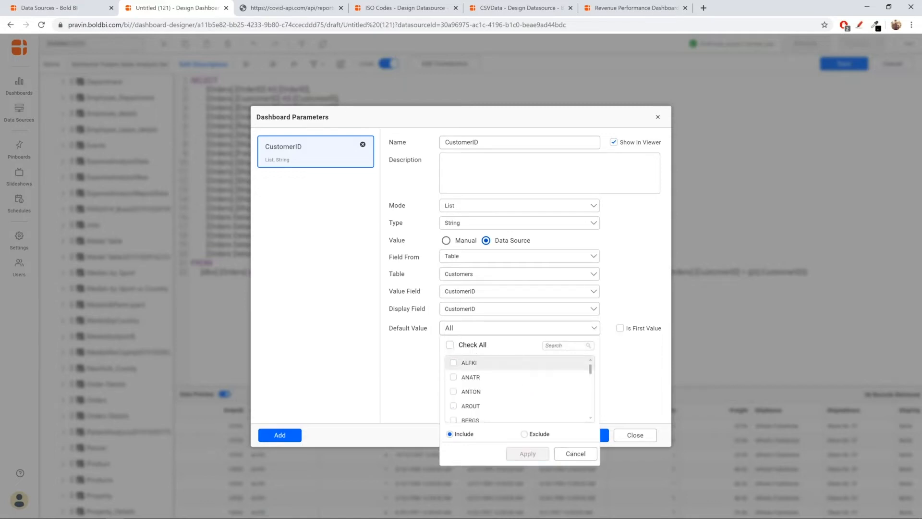
{"action": "left_click", "coordinate": [454, 363]}
{"action": "left_click", "coordinate": [454, 378]}
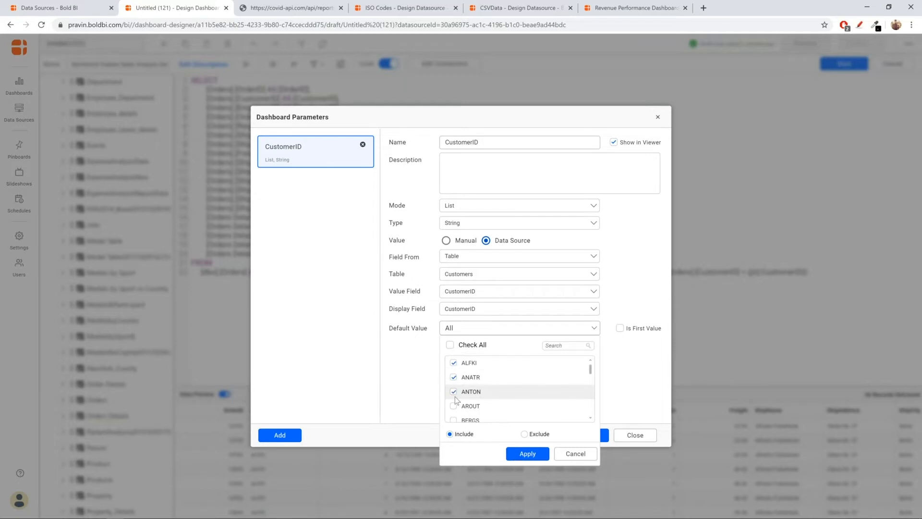
{"action": "left_click", "coordinate": [527, 453]}
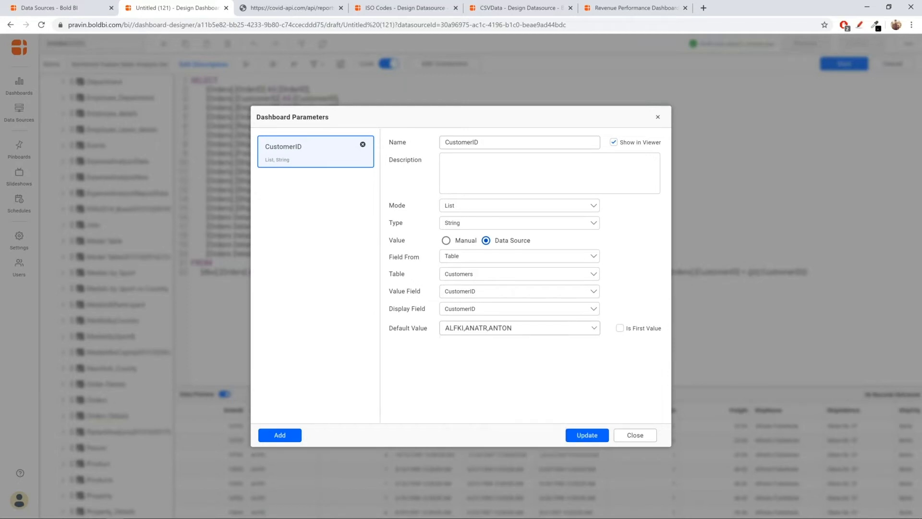
{"action": "left_click", "coordinate": [590, 439]}
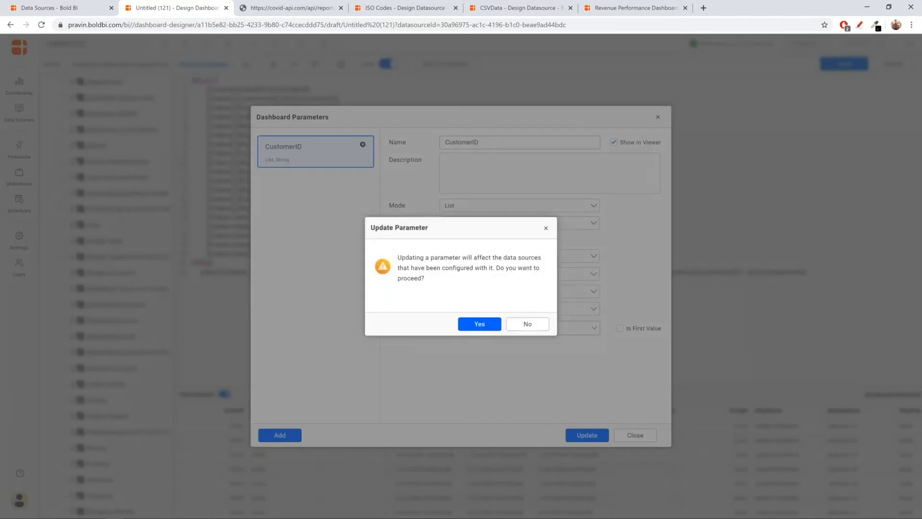
{"action": "left_click", "coordinate": [479, 323]}
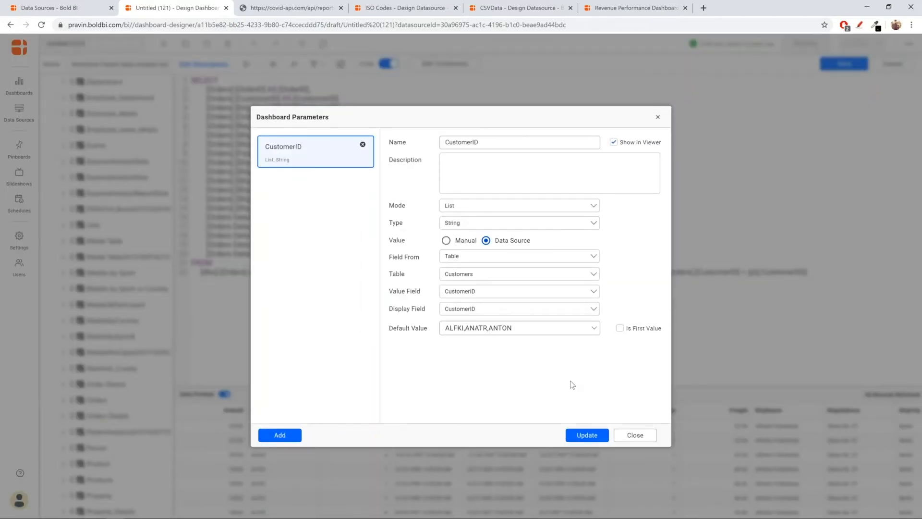
{"action": "left_click", "coordinate": [641, 437]}
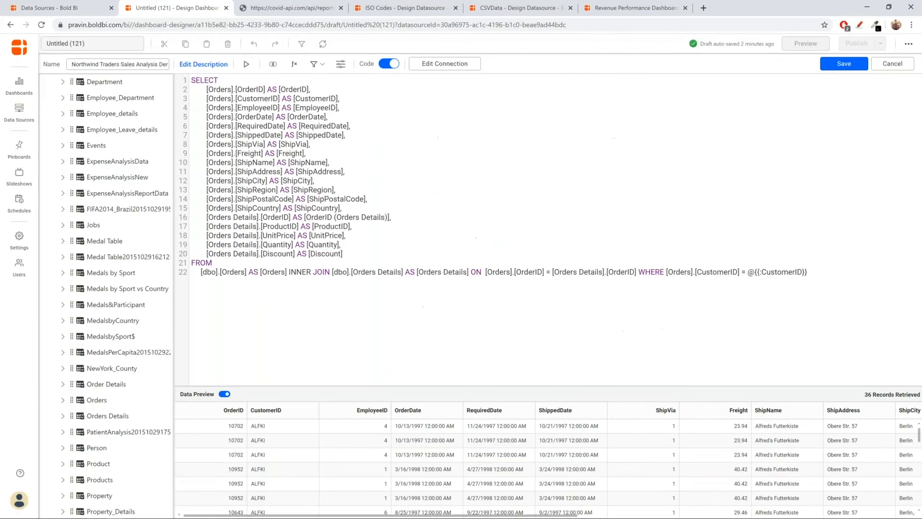
Change the WHERE condition to IN (@{{:CustomerID}}), rerun the query to check the rows, and save the data source.
{"action": "left_click", "coordinate": [746, 272]}
{"action": "key", "text": "BackSpace"}
{"action": "type", "text": "IN "}
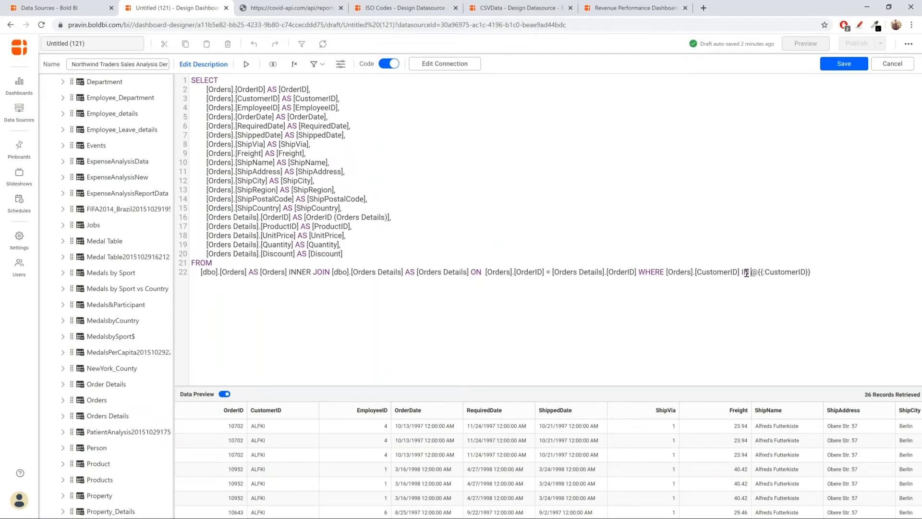
{"action": "type", "text": "("}
{"action": "type", "text": ")"}
{"action": "left_click", "coordinate": [246, 64]}
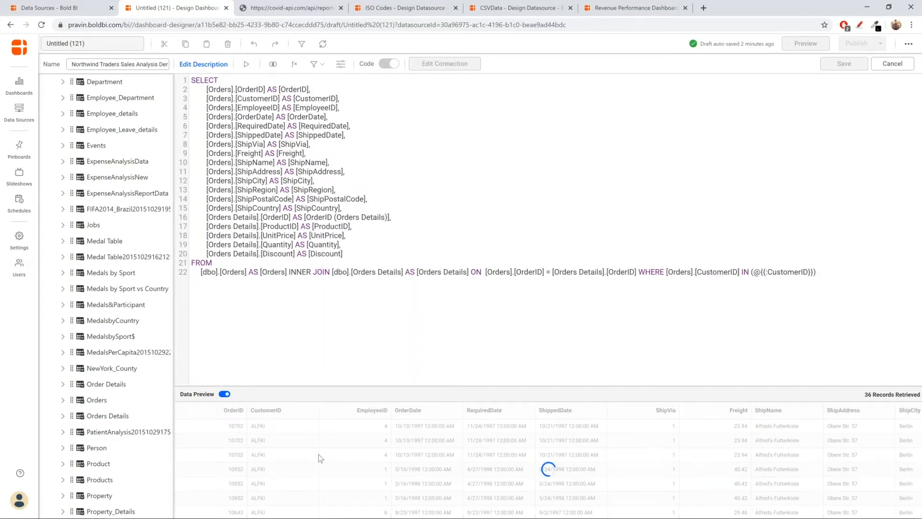
{"action": "scroll", "coordinate": [298, 459], "scroll_direction": "down", "scroll_amount": 1}
{"action": "scroll", "coordinate": [298, 458], "scroll_direction": "down", "scroll_amount": 3}
{"action": "scroll", "coordinate": [301, 458], "scroll_direction": "up", "scroll_amount": 4}
{"action": "left_click", "coordinate": [838, 68]}
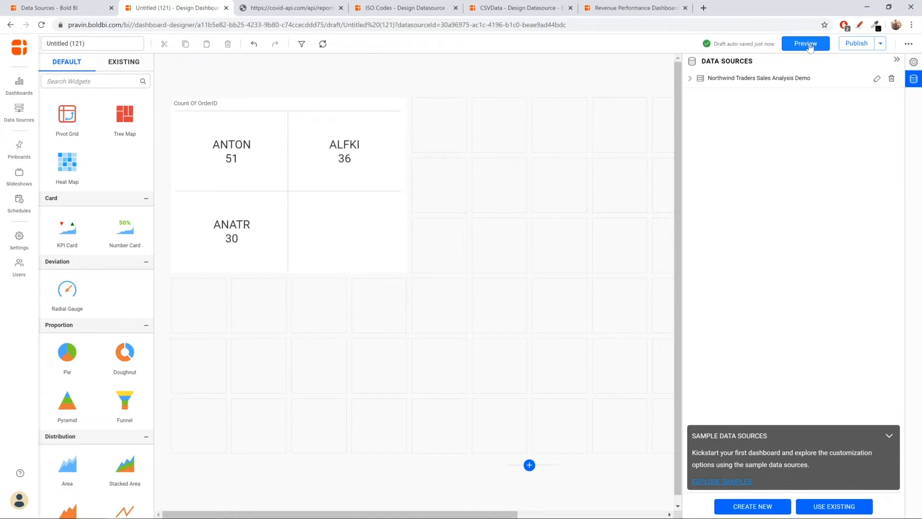
Preview the dashboard with AROUT and BERGS added to the CustomerID parameter's selected values.
{"action": "left_click", "coordinate": [810, 45]}
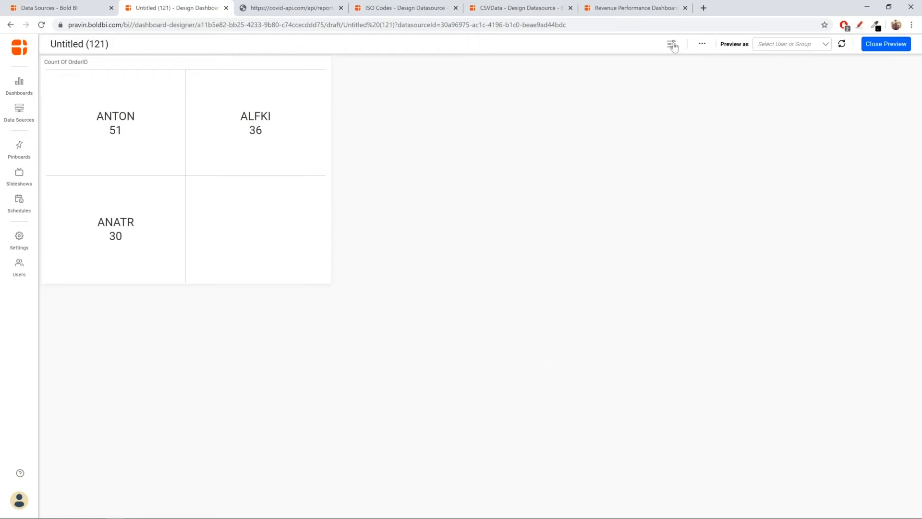
{"action": "left_click", "coordinate": [672, 44]}
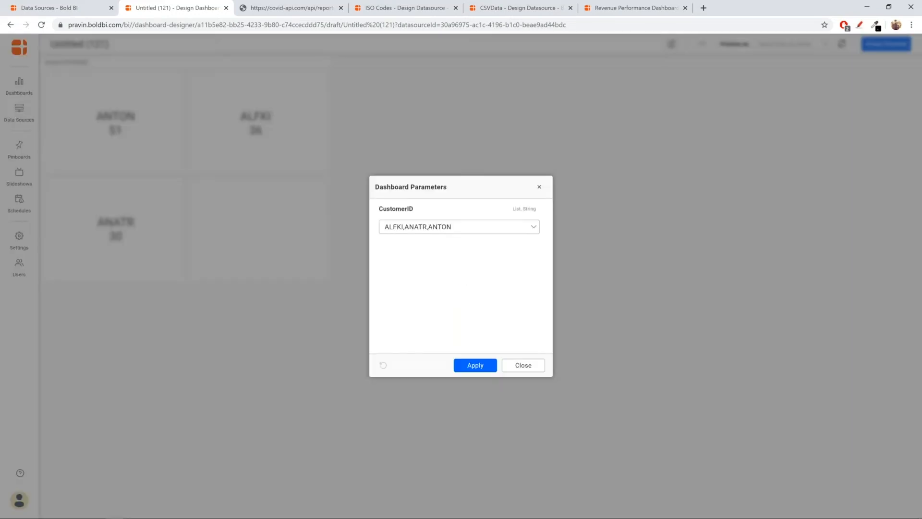
{"action": "left_click", "coordinate": [537, 230]}
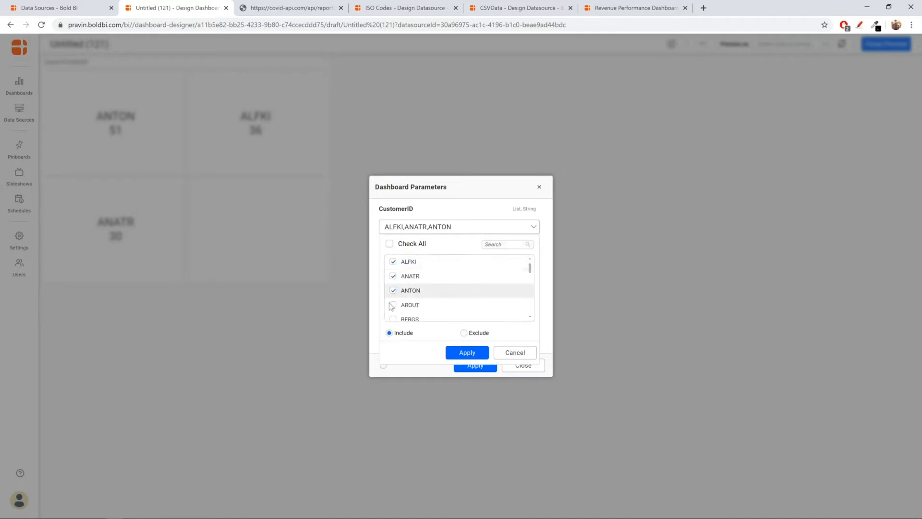
{"action": "left_click", "coordinate": [393, 305]}
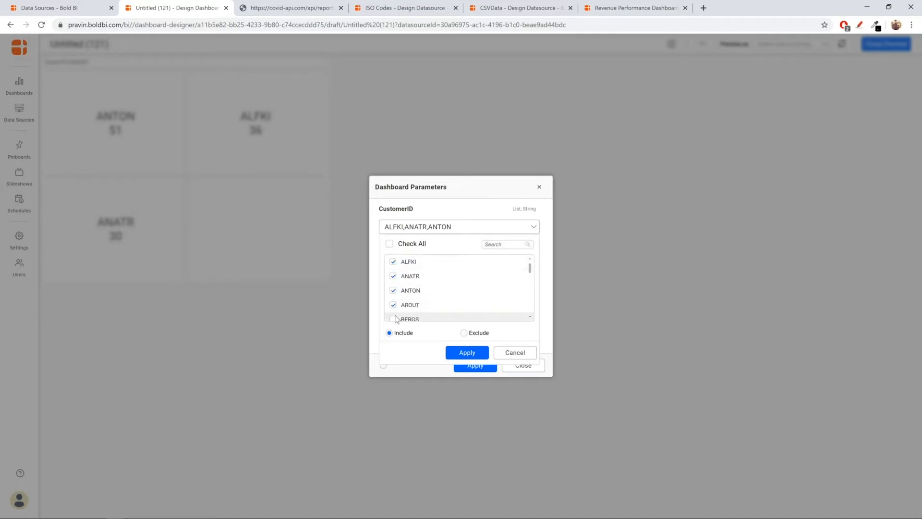
{"action": "left_click", "coordinate": [393, 319]}
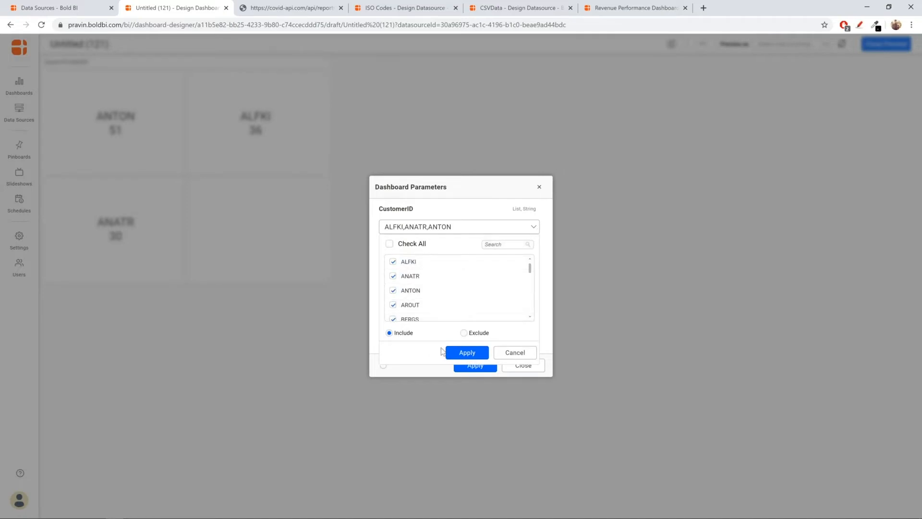
{"action": "left_click", "coordinate": [467, 352]}
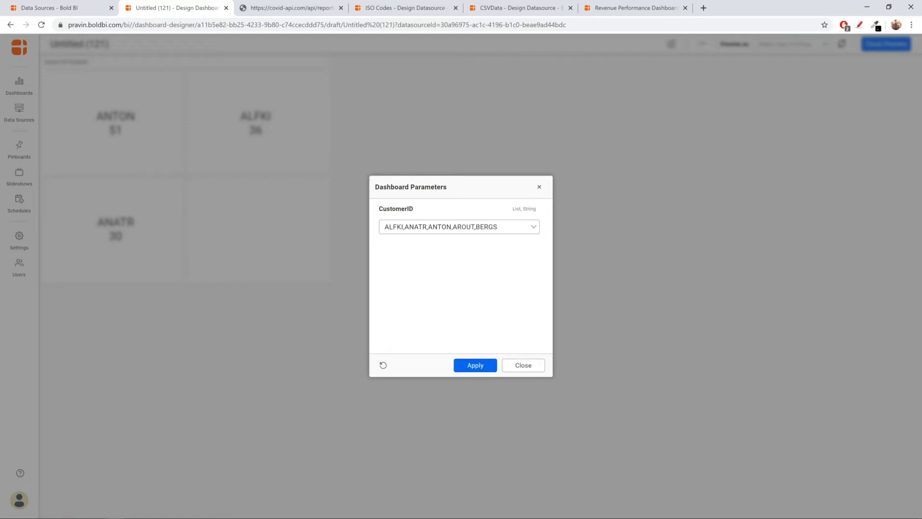
{"action": "left_click", "coordinate": [475, 365]}
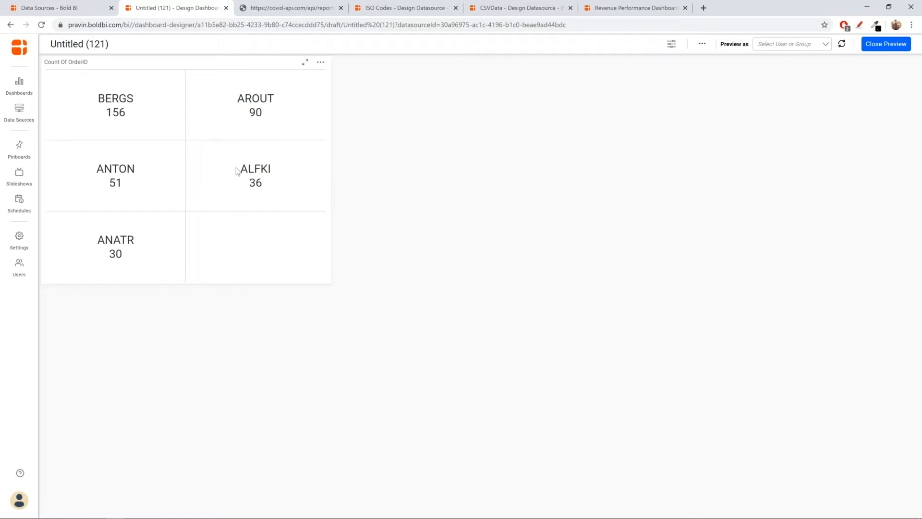
Leave the preview to reopen the data source's SQL query, and switch to the "Where Can I Use Parameters?" slide.
{"action": "left_click", "coordinate": [886, 44]}
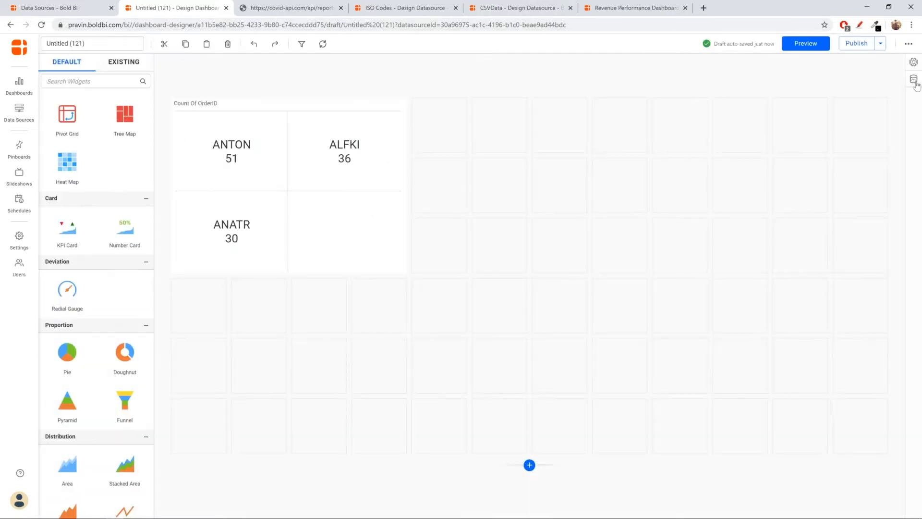
{"action": "left_click", "coordinate": [914, 80]}
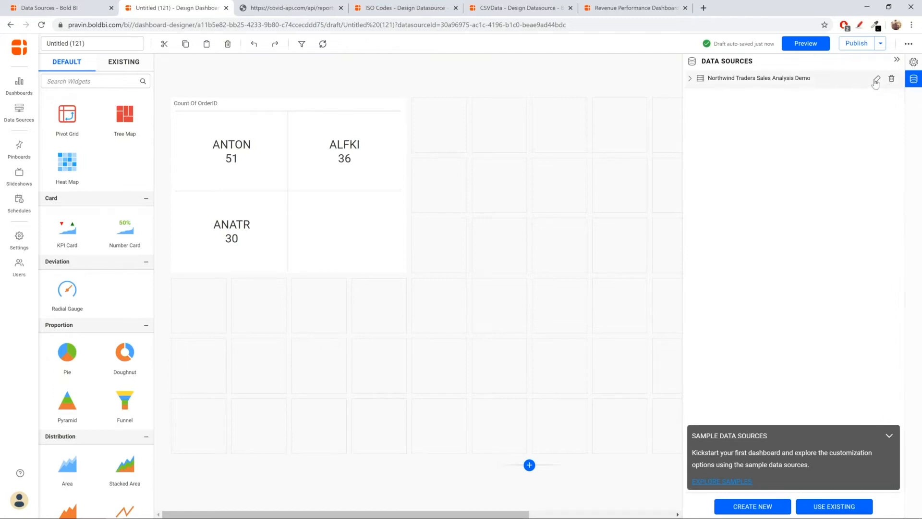
{"action": "left_click", "coordinate": [877, 80]}
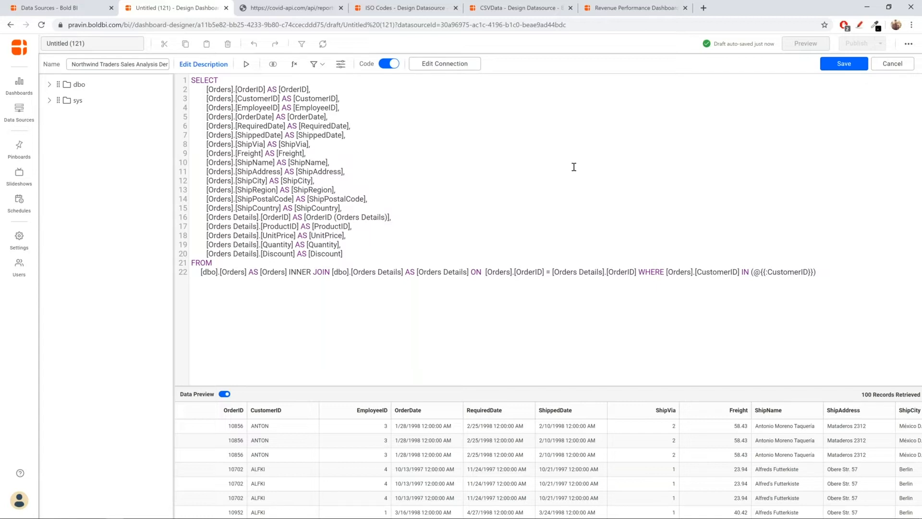
{"action": "key", "text": "alt+Tab"}
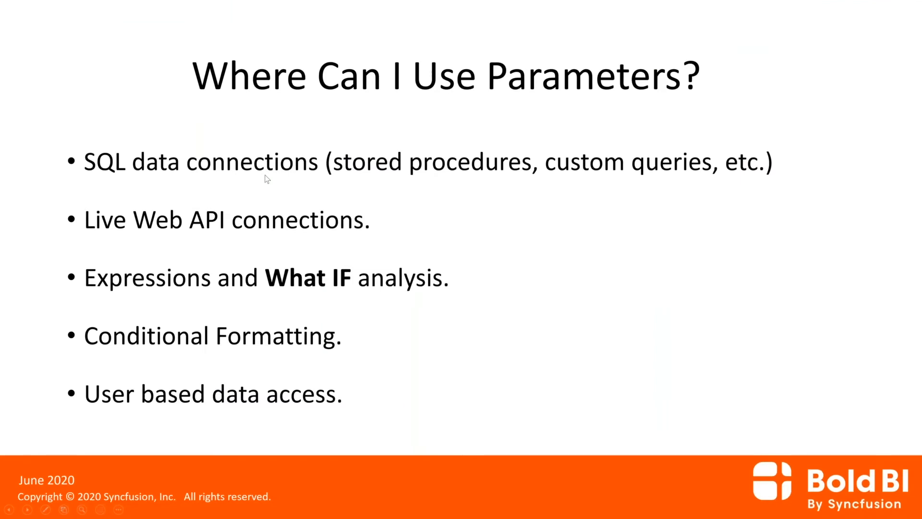
Switch to the browser and examine the covid-api.com reports response for iso=USA.
{"action": "key", "text": "alt+Tab"}
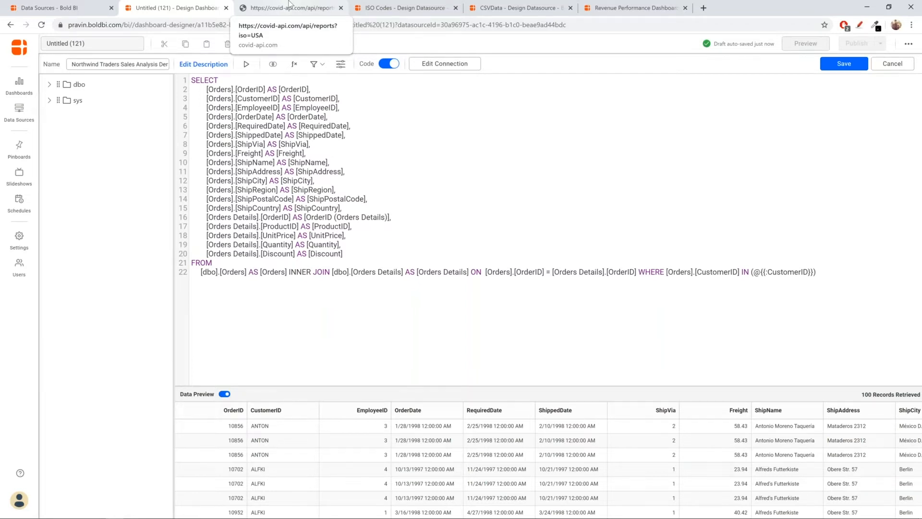
{"action": "left_click", "coordinate": [289, 6]}
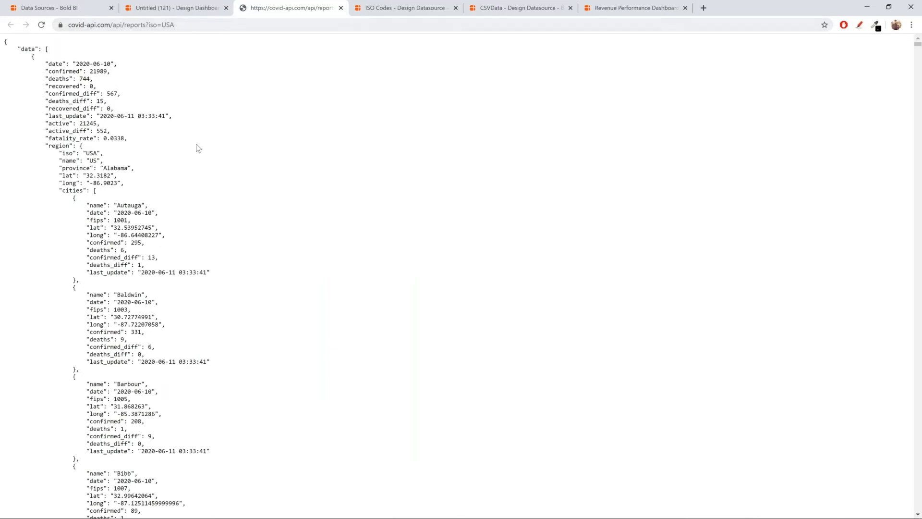
{"action": "scroll", "coordinate": [199, 148], "scroll_direction": "down", "scroll_amount": 6}
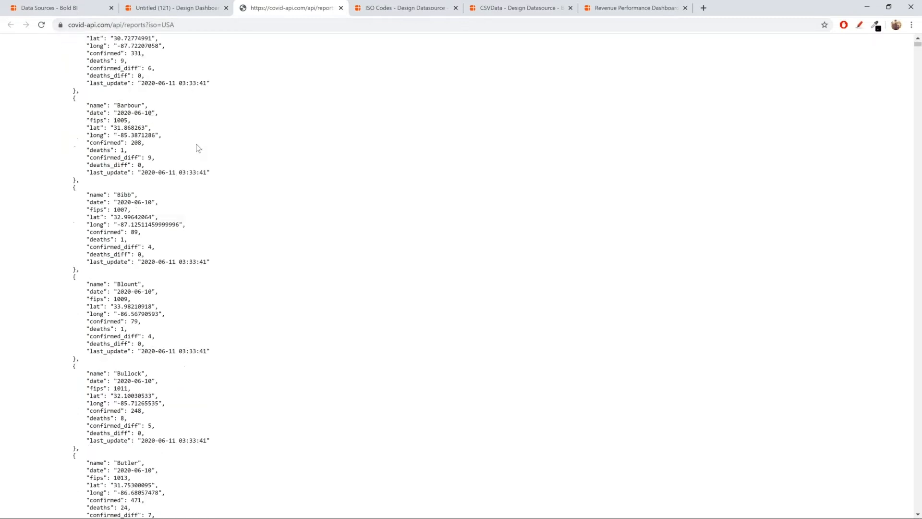
{"action": "scroll", "coordinate": [198, 148], "scroll_direction": "up", "scroll_amount": 6}
Change the report URL's iso value to IND, load it and look through the response for India.
{"action": "left_click", "coordinate": [185, 25]}
{"action": "key", "text": "End"}
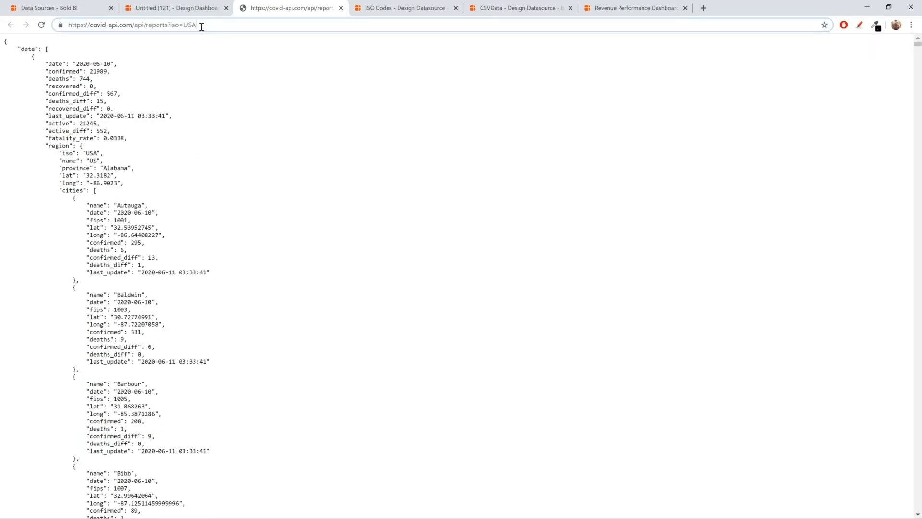
{"action": "key", "text": "BackSpace"}
{"action": "key", "text": "BackSpace"}
{"action": "key", "text": "BackSpace"}
{"action": "type", "text": "IN"}
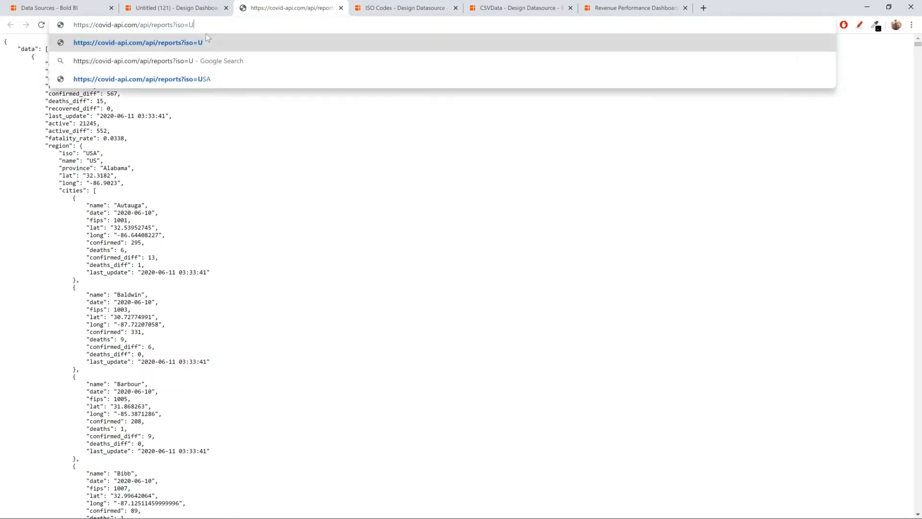
{"action": "type", "text": "D"}
{"action": "key", "text": "Return"}
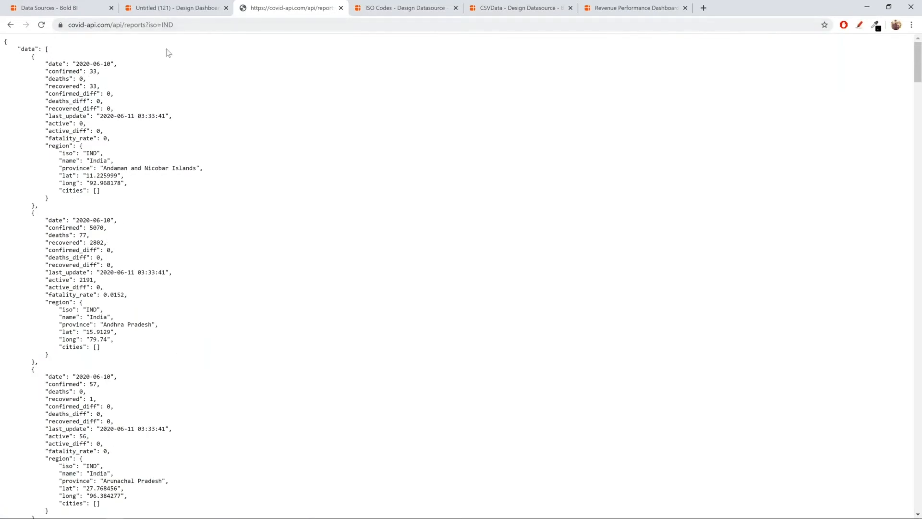
{"action": "scroll", "coordinate": [135, 162], "scroll_direction": "down", "scroll_amount": 15}
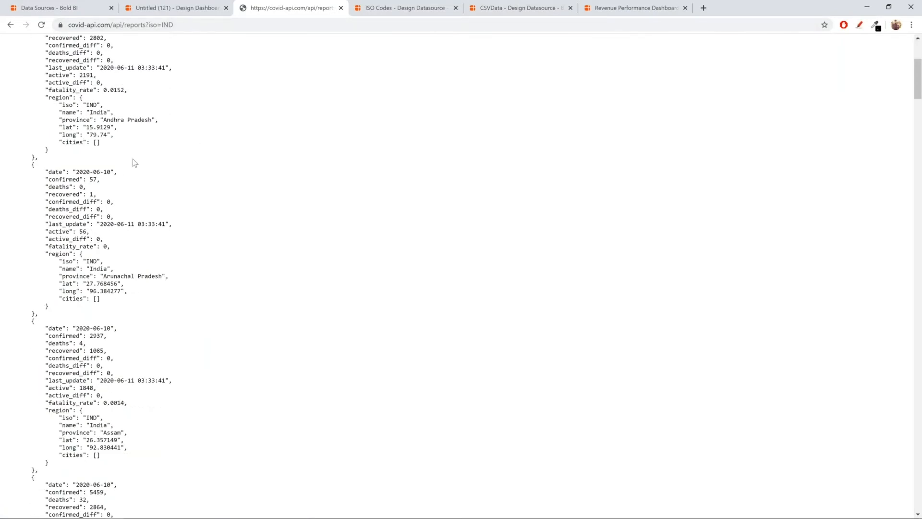
{"action": "scroll", "coordinate": [134, 163], "scroll_direction": "up", "scroll_amount": 15}
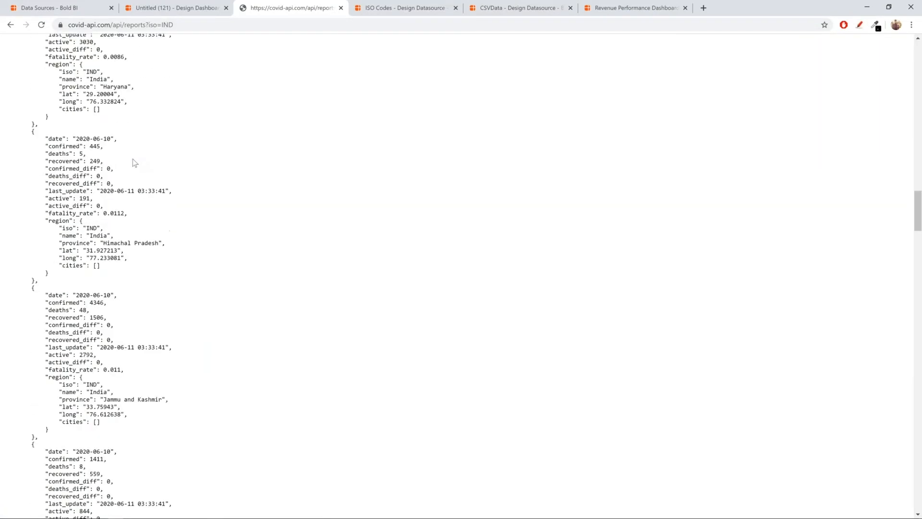
{"action": "left_click", "coordinate": [181, 24]}
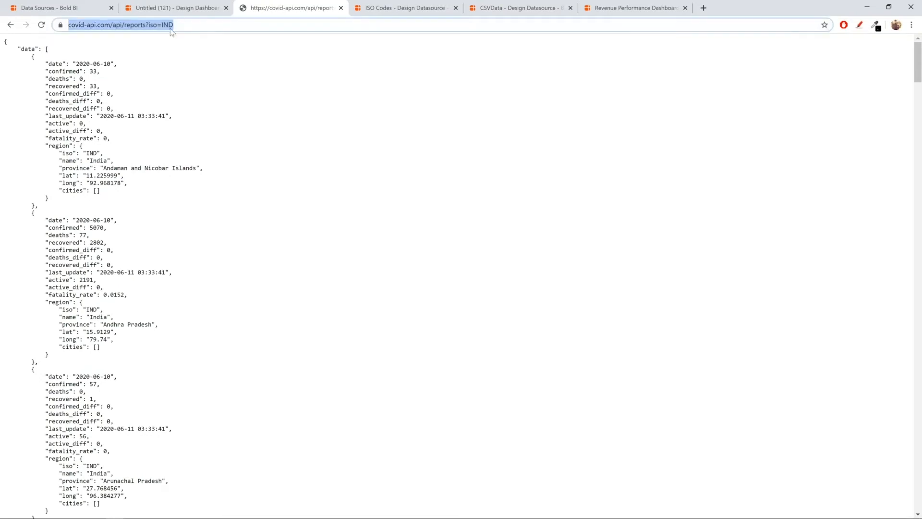
{"action": "left_click", "coordinate": [193, 24]}
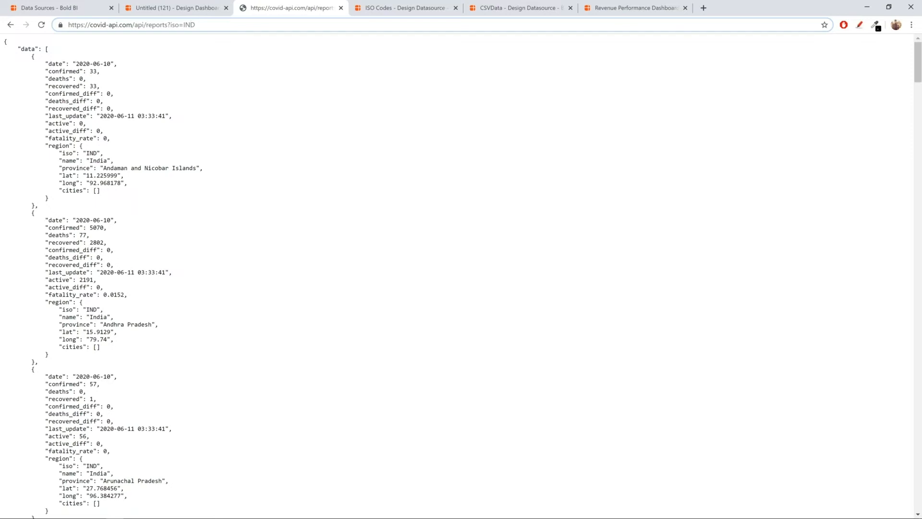
Turn on the data preview of the ISO Codes data source, enlarge it, and compare its country codes with the API URL.
{"action": "left_click", "coordinate": [368, 7]}
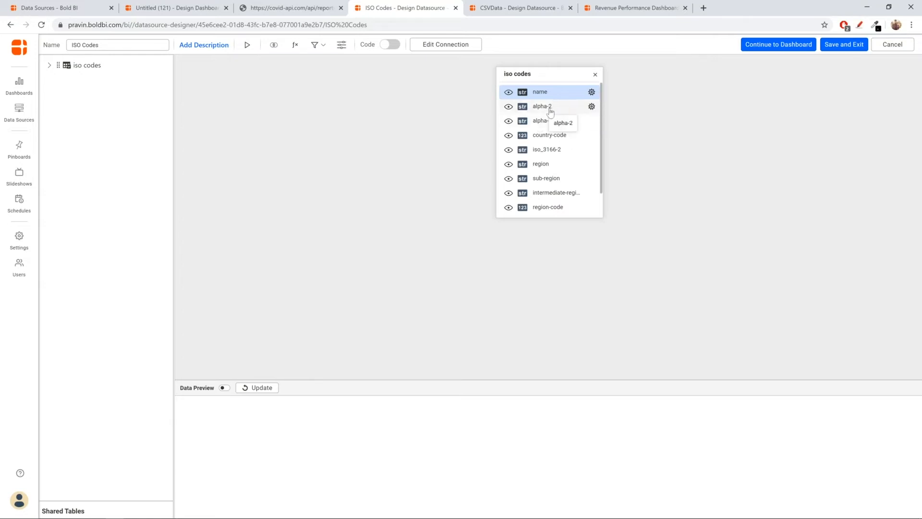
{"action": "left_click", "coordinate": [225, 389]}
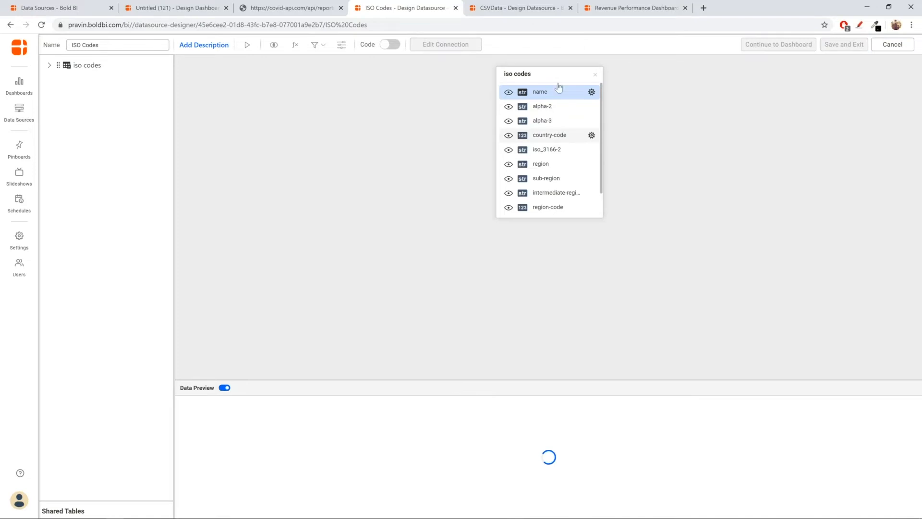
{"action": "scroll", "coordinate": [437, 433], "scroll_direction": "down", "scroll_amount": 5}
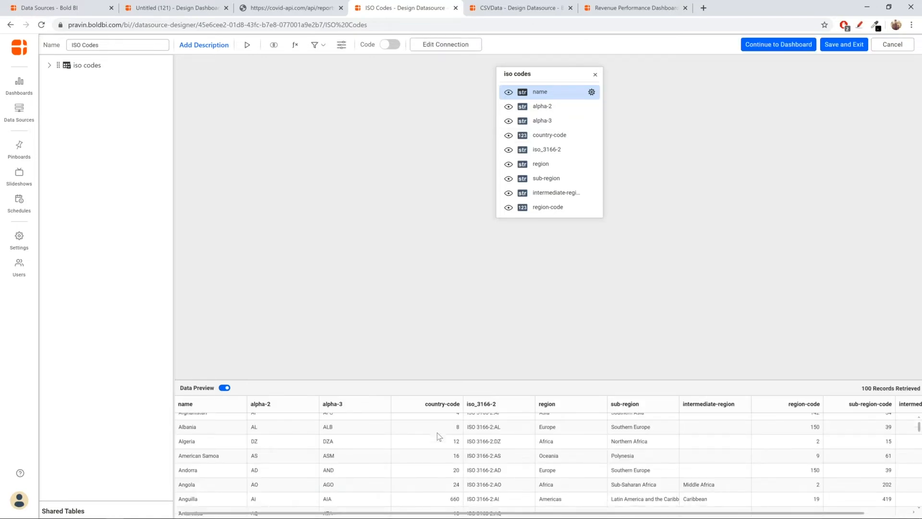
{"action": "left_click_drag", "start_coordinate": [416, 380], "coordinate": [573, 143]}
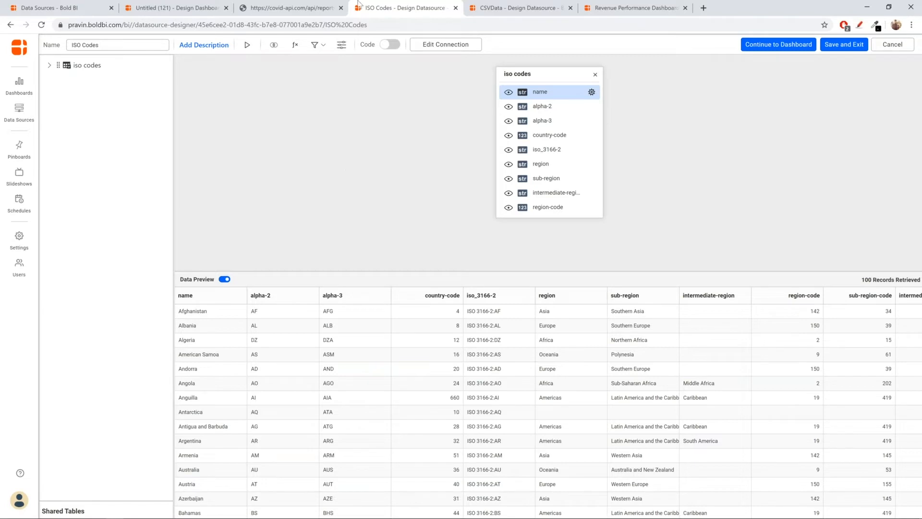
{"action": "left_click", "coordinate": [320, 5]}
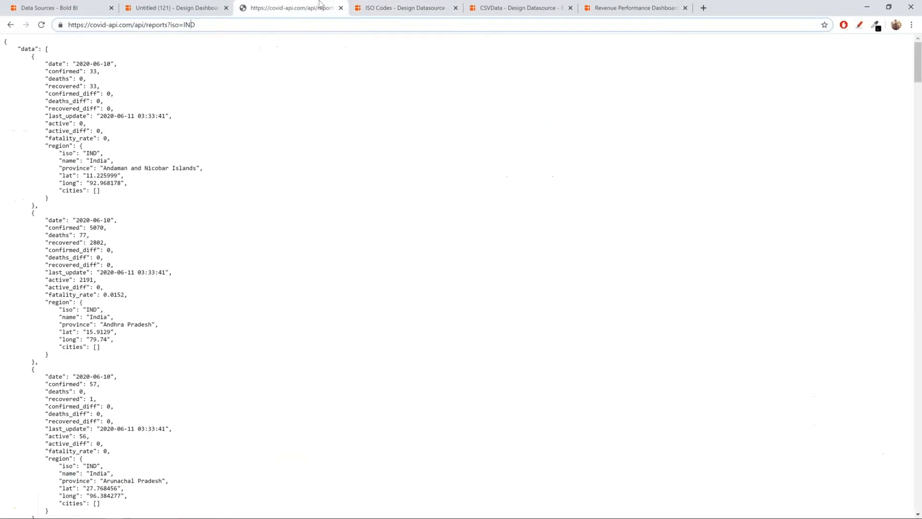
Back in the ISO Codes data source, define a dashboard parameter named CountryCode with mode List and type String.
{"action": "left_click", "coordinate": [376, 4]}
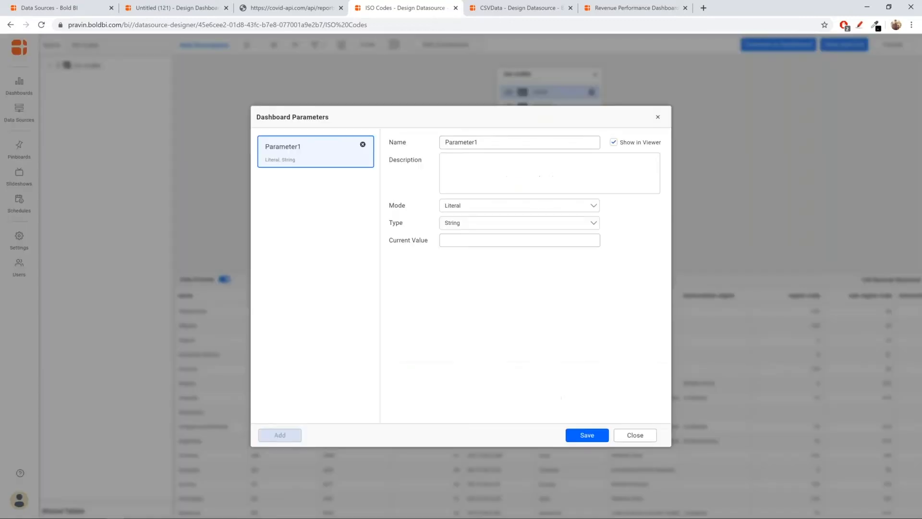
{"action": "double_click", "coordinate": [491, 139]}
{"action": "type", "text": "Country"}
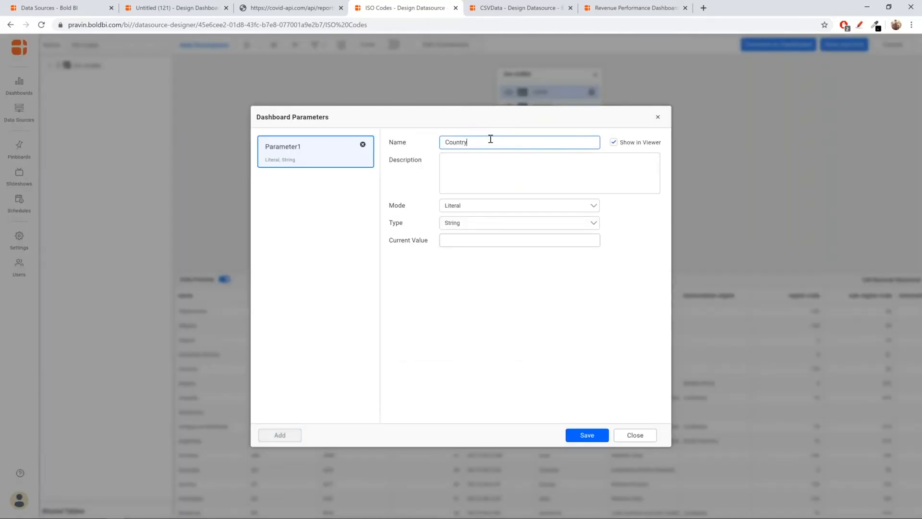
{"action": "type", "text": "COde"}
{"action": "key", "text": "BackSpace"}
{"action": "key", "text": "BackSpace"}
{"action": "type", "text": "ode"}
{"action": "left_click", "coordinate": [494, 208]}
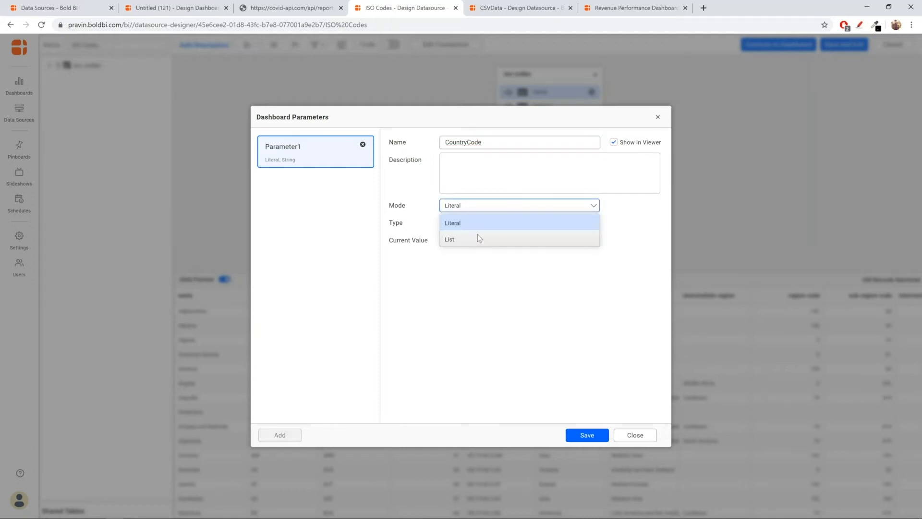
{"action": "left_click", "coordinate": [477, 237]}
{"action": "left_click", "coordinate": [505, 223]}
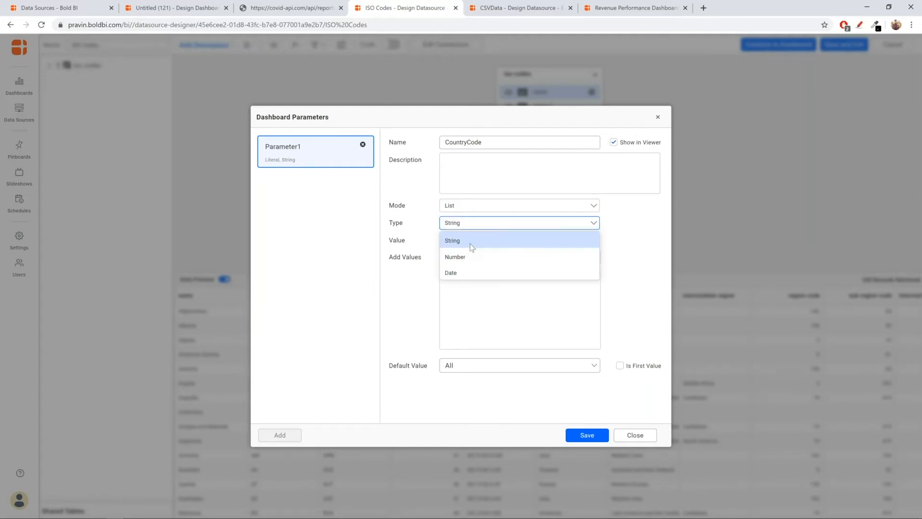
{"action": "left_click", "coordinate": [471, 246]}
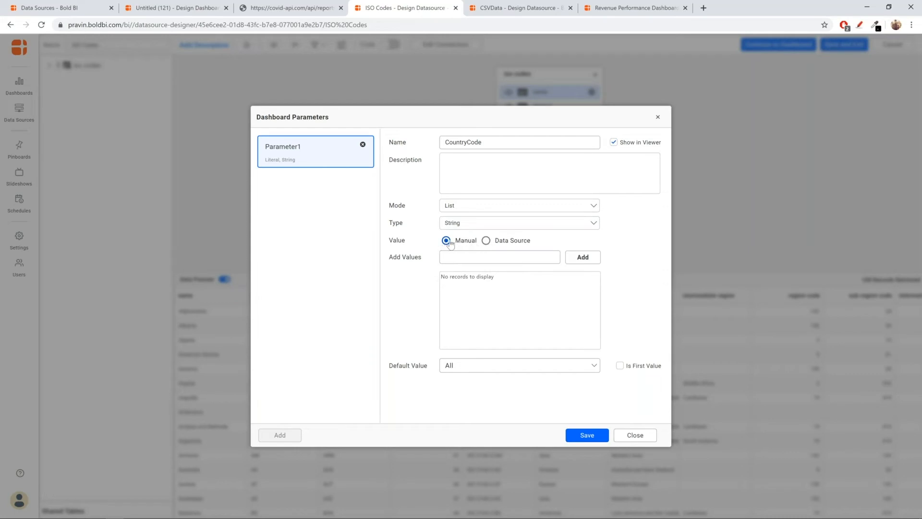
Take the parameter's values from the data source, with alpha-3 as value field, name as display field and Is First Value enabled.
{"action": "left_click", "coordinate": [487, 246]}
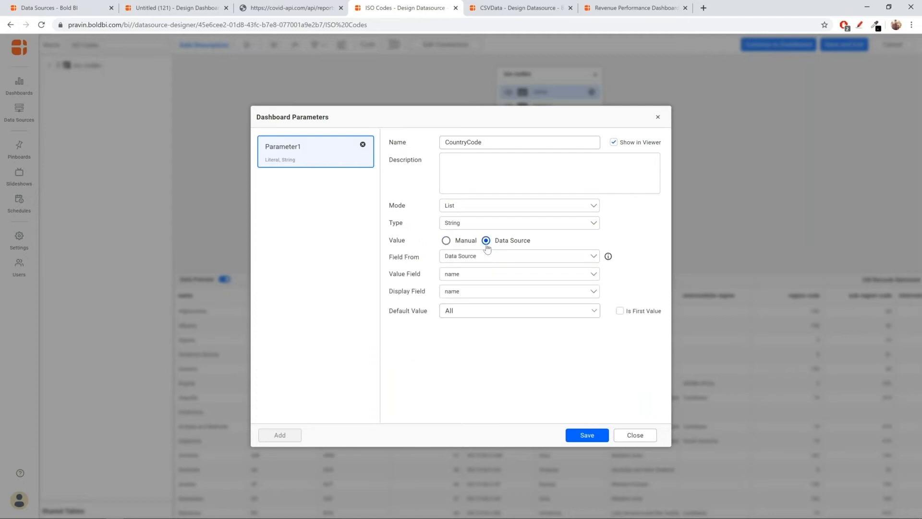
{"action": "left_click", "coordinate": [484, 256]}
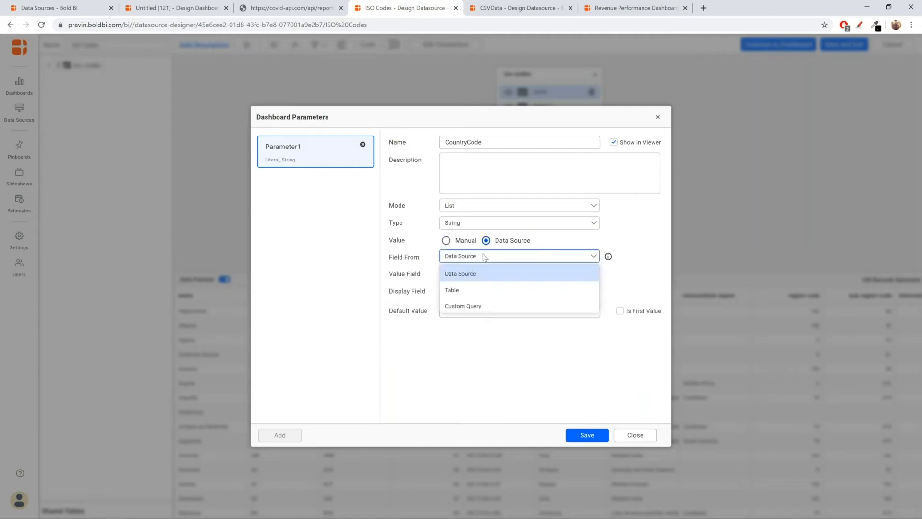
{"action": "left_click", "coordinate": [483, 254]}
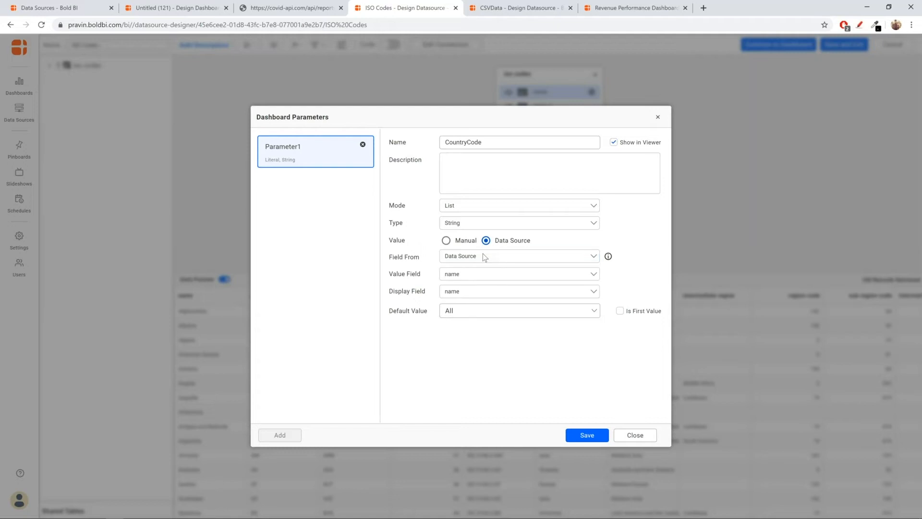
{"action": "left_click", "coordinate": [452, 278]}
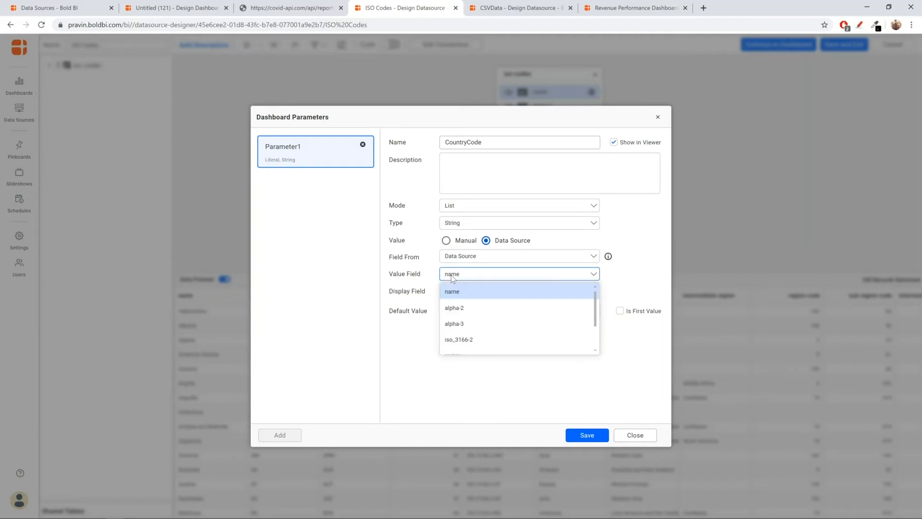
{"action": "left_click", "coordinate": [462, 324]}
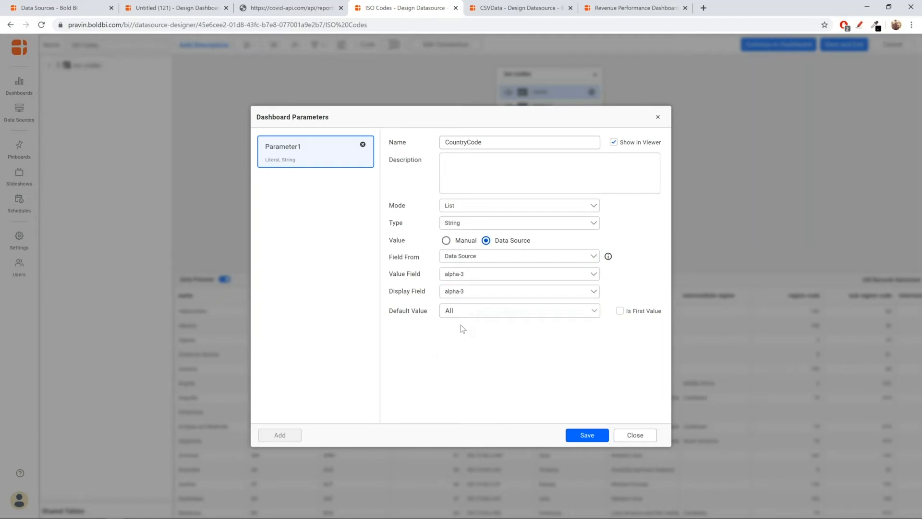
{"action": "left_click", "coordinate": [467, 290]}
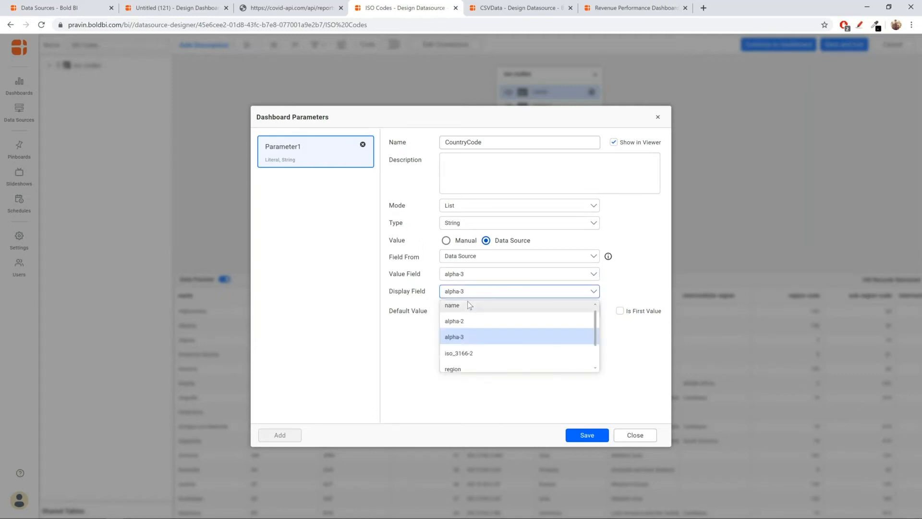
{"action": "left_click", "coordinate": [469, 306]}
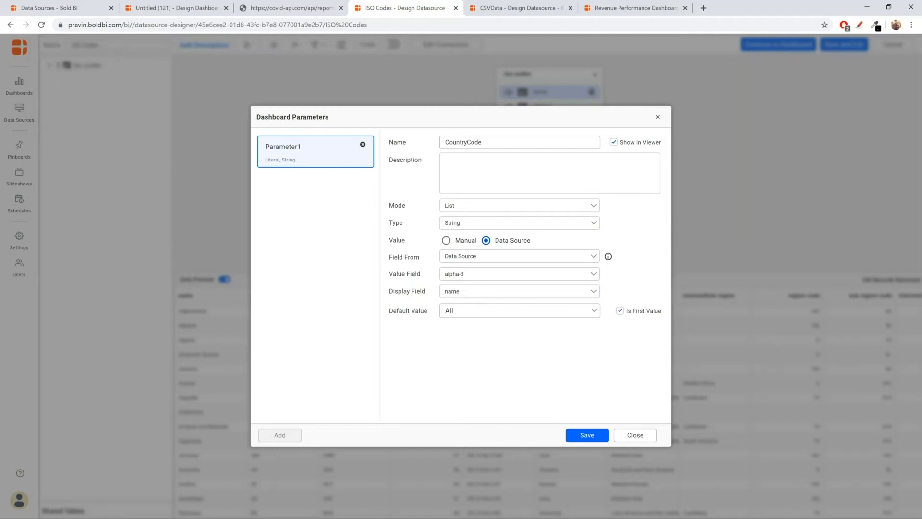
Save the CountryCode parameter, close the parameter settings and continue to a new dashboard with the ISO Codes data source.
{"action": "left_click", "coordinate": [590, 434]}
{"action": "left_click", "coordinate": [629, 436]}
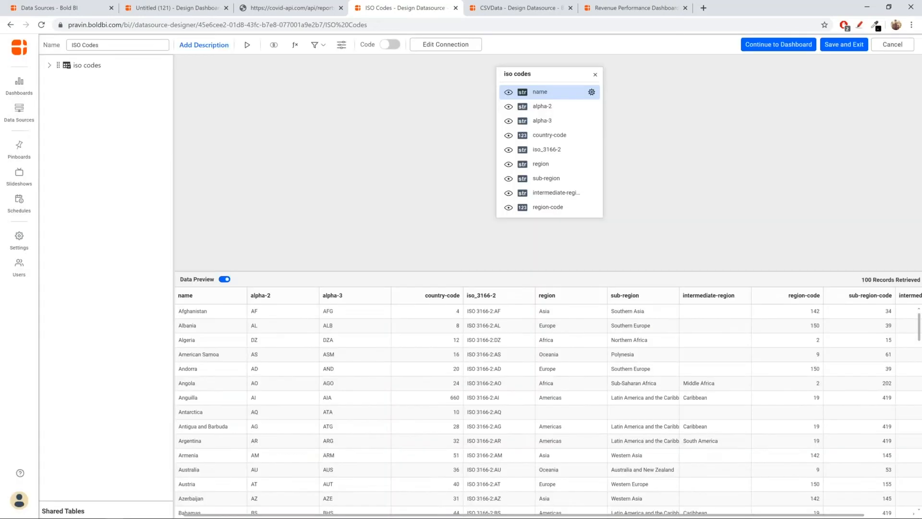
{"action": "left_click", "coordinate": [756, 50]}
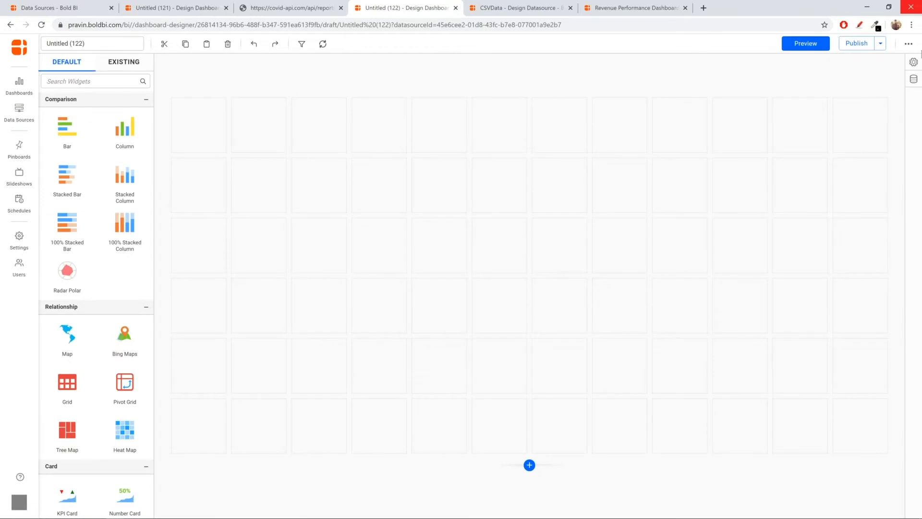
Start creating a new data source in the dashboard by searching the connectors for web and choosing the Web connector.
{"action": "left_click", "coordinate": [913, 80]}
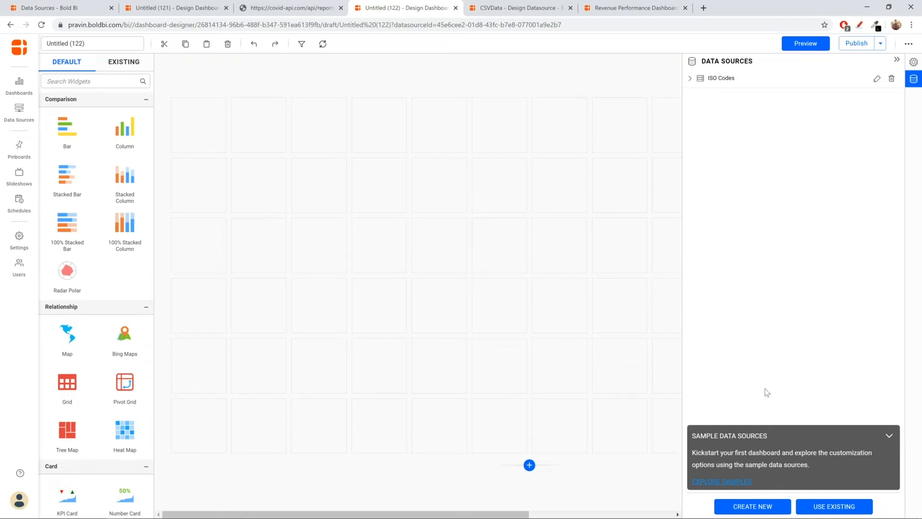
{"action": "left_click", "coordinate": [754, 505]}
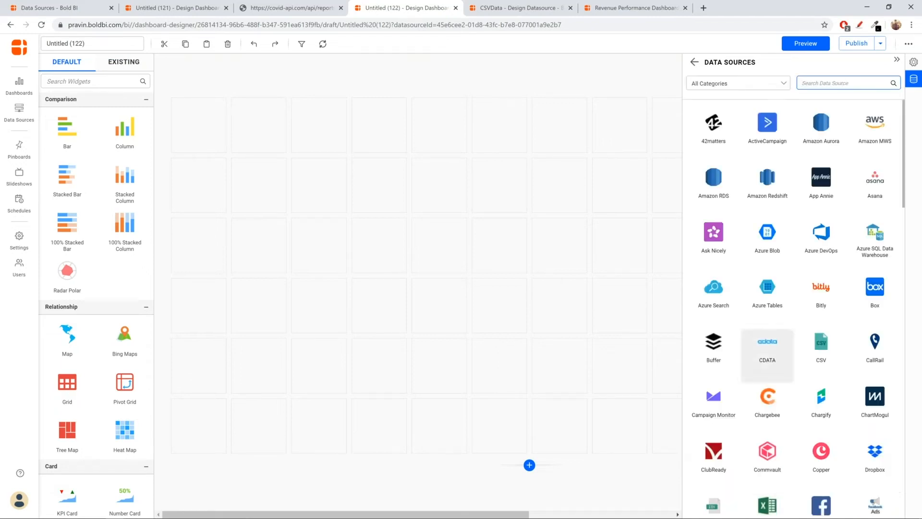
{"action": "left_click", "coordinate": [719, 85]}
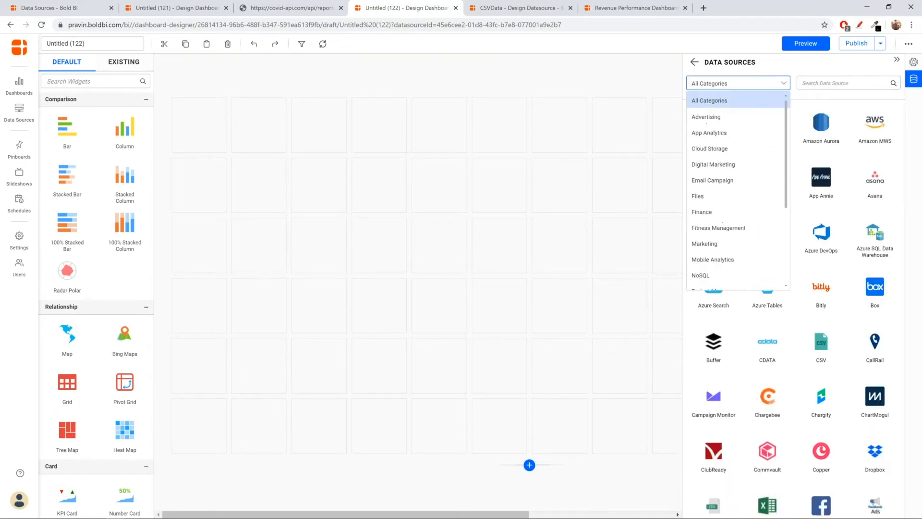
{"action": "left_click", "coordinate": [817, 82]}
{"action": "type", "text": "web"}
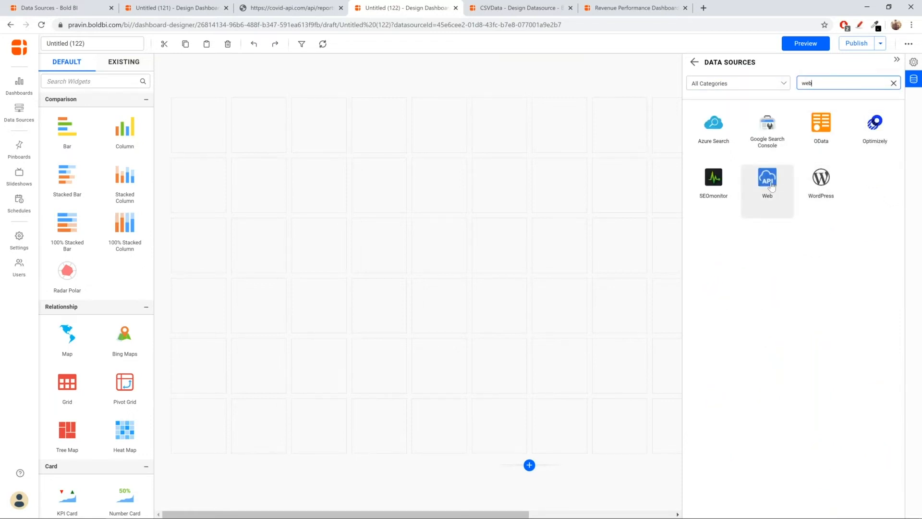
{"action": "left_click", "coordinate": [771, 186]}
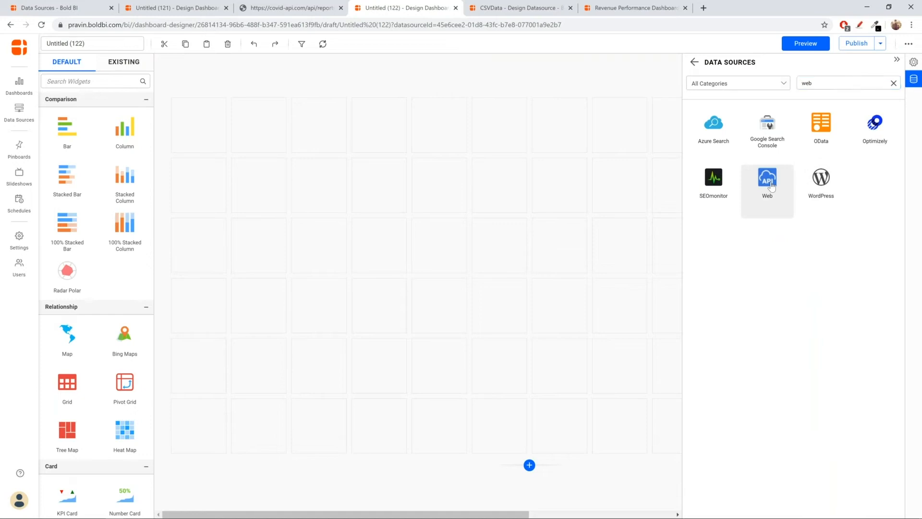
{"action": "left_click", "coordinate": [745, 113]}
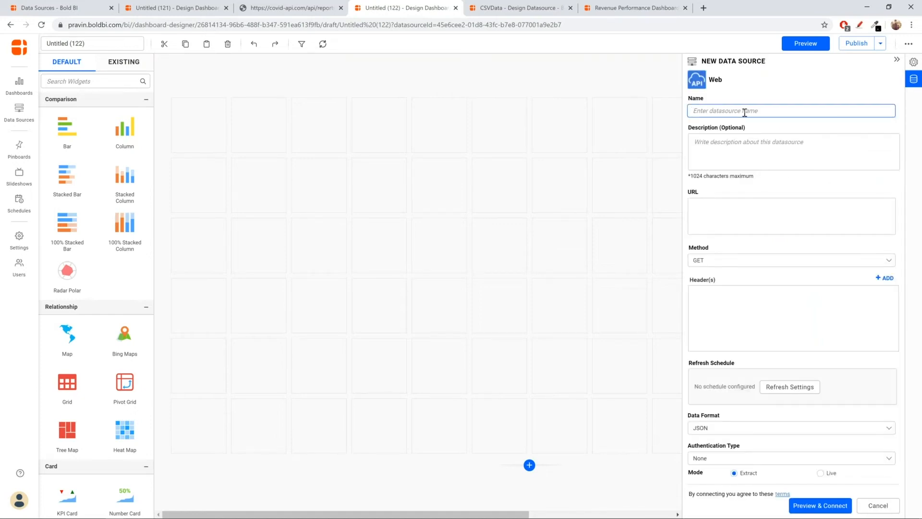
{"action": "type", "text": "Covid Data"}
{"action": "left_click", "coordinate": [744, 215]}
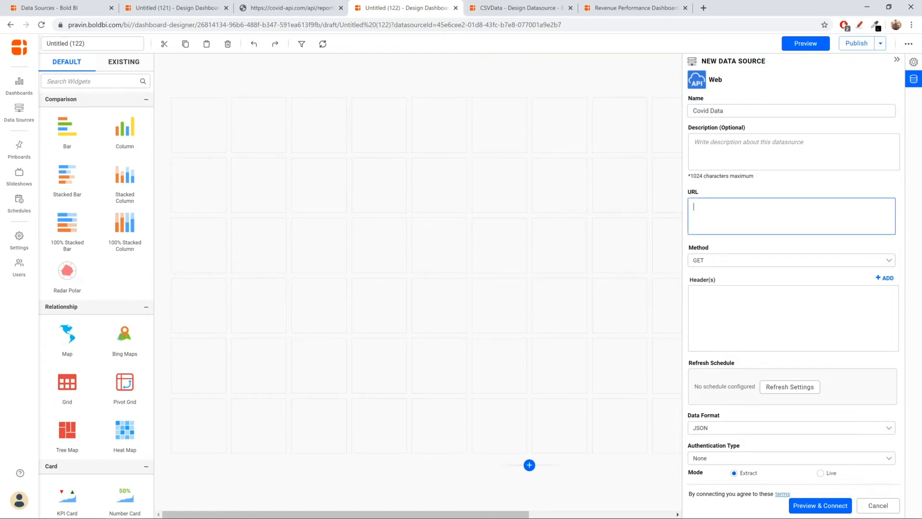
{"action": "left_click", "coordinate": [316, 8]}
{"action": "left_click", "coordinate": [234, 26]}
{"action": "key", "text": "ctrl+c"}
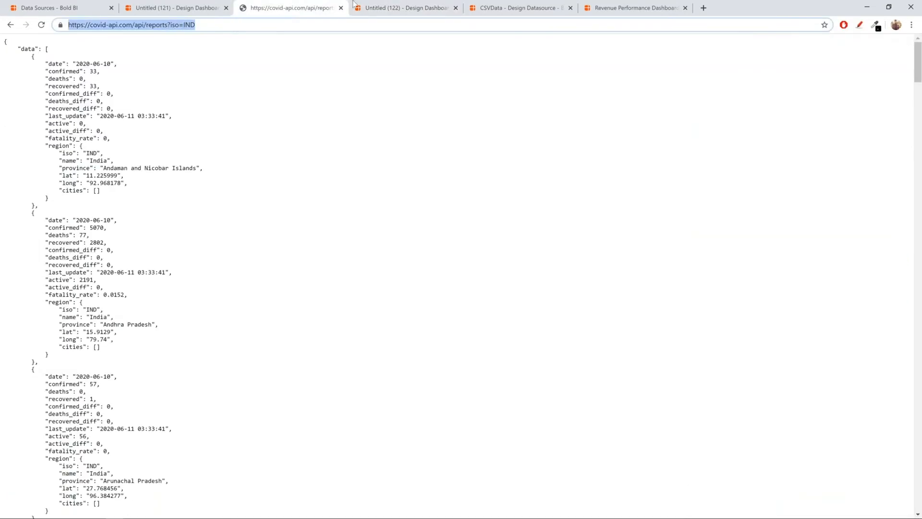
{"action": "left_click", "coordinate": [376, 6]}
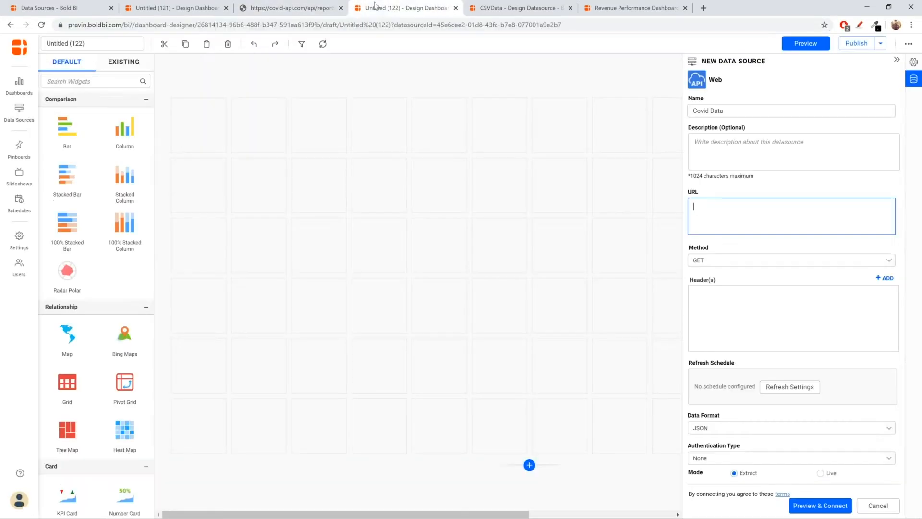
{"action": "key", "text": "ctrl+v"}
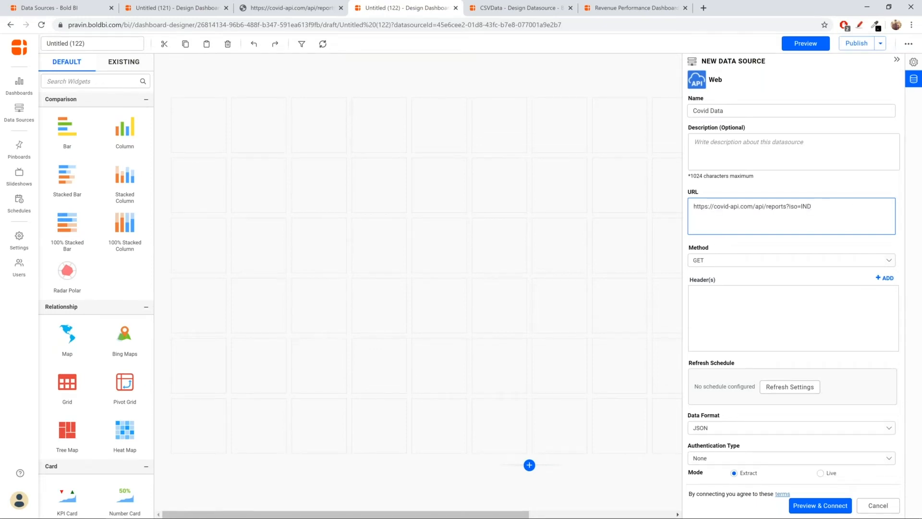
Replace IND in the URL's iso value with a reference to the CountryCode parameter of ISO Codes.
{"action": "key", "text": "BackSpace"}
{"action": "key", "text": "BackSpace"}
{"action": "key", "text": "BackSpace"}
{"action": "type", "text": "@"}
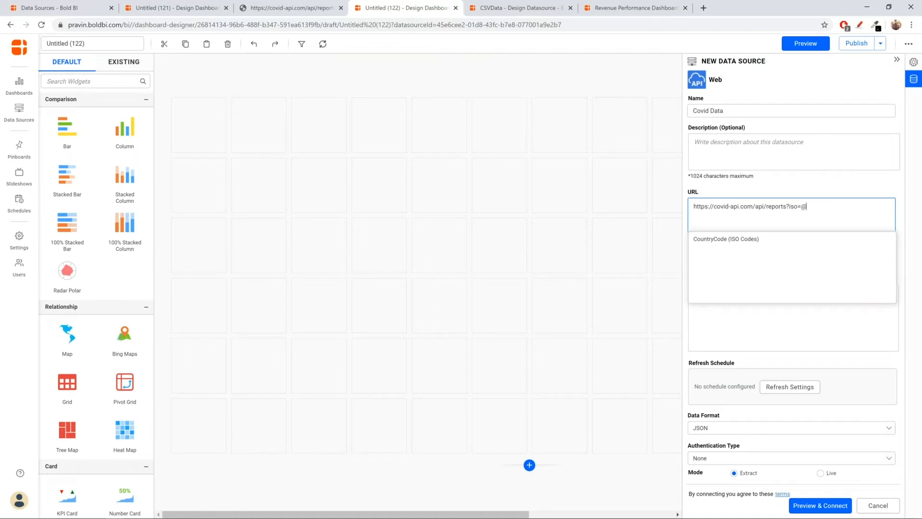
{"action": "left_click", "coordinate": [728, 239]}
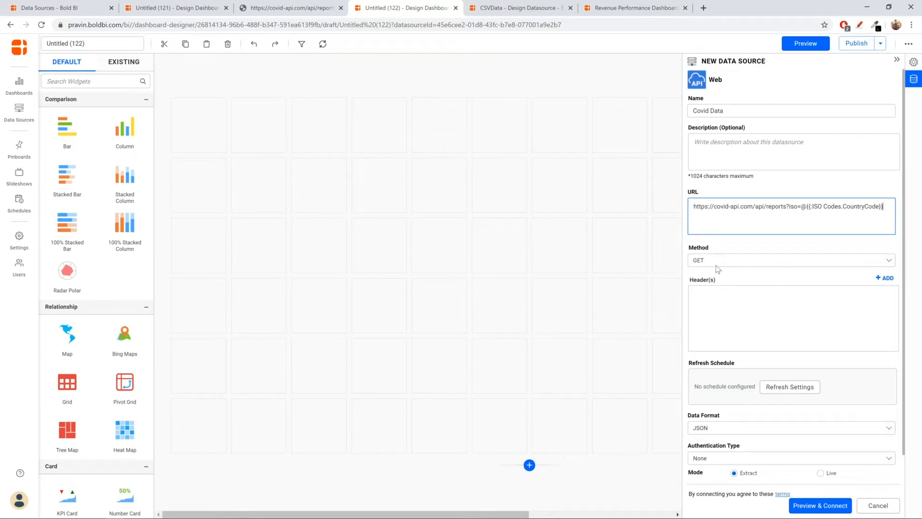
Set the connection mode to Live and connect to the Covid Data source.
{"action": "scroll", "coordinate": [724, 280], "scroll_direction": "down", "scroll_amount": 1}
{"action": "scroll", "coordinate": [724, 280], "scroll_direction": "down", "scroll_amount": 2}
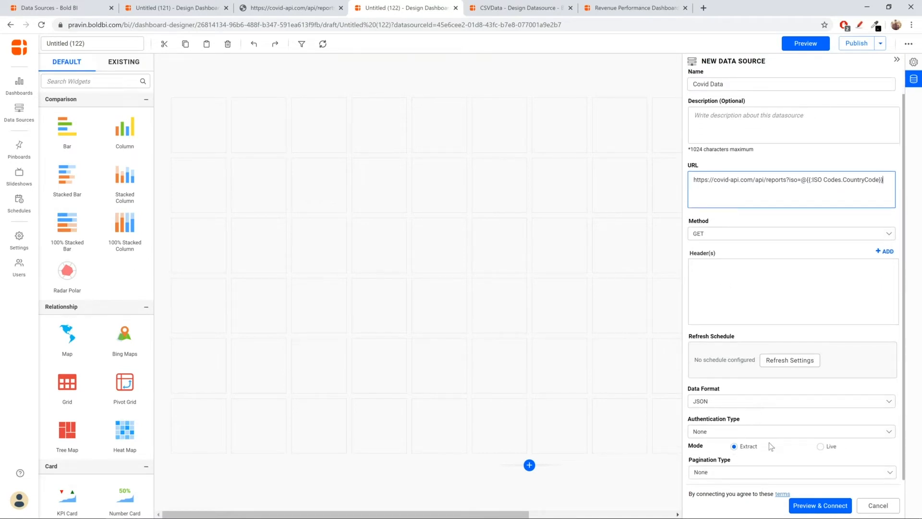
{"action": "left_click", "coordinate": [820, 448]}
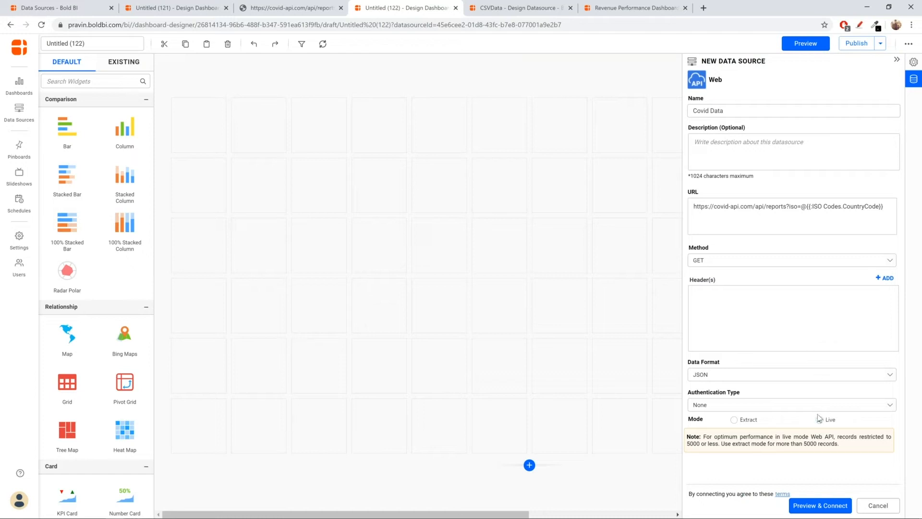
{"action": "left_click", "coordinate": [821, 505]}
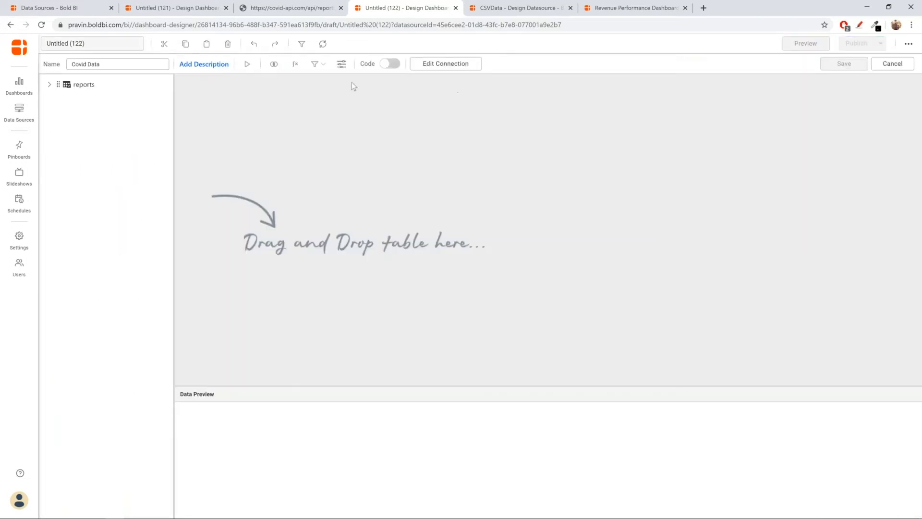
Add the reports table to the Covid Data design canvas, preview its records across all columns and save the data source.
{"action": "left_click_drag", "start_coordinate": [91, 90], "coordinate": [361, 142]}
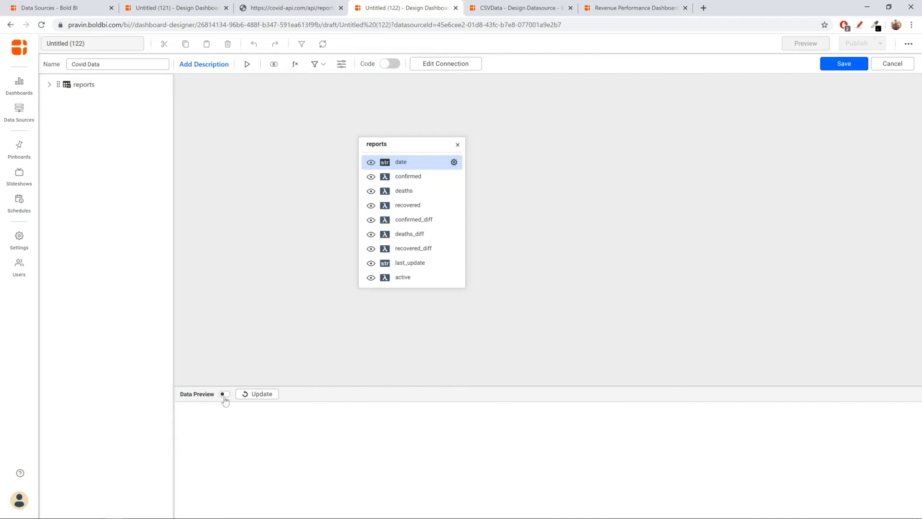
{"action": "left_click", "coordinate": [224, 398]}
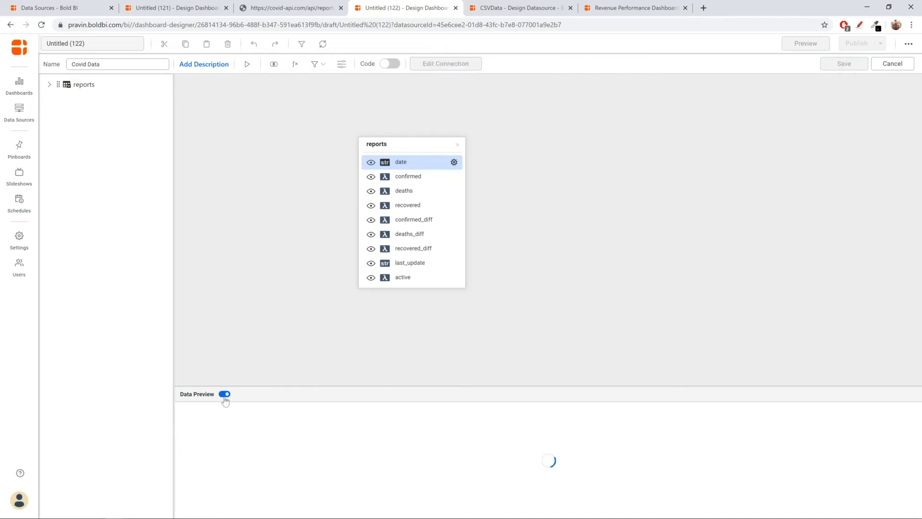
{"action": "scroll", "coordinate": [483, 440], "scroll_direction": "right", "scroll_amount": 2}
{"action": "scroll", "coordinate": [484, 440], "scroll_direction": "right", "scroll_amount": 5}
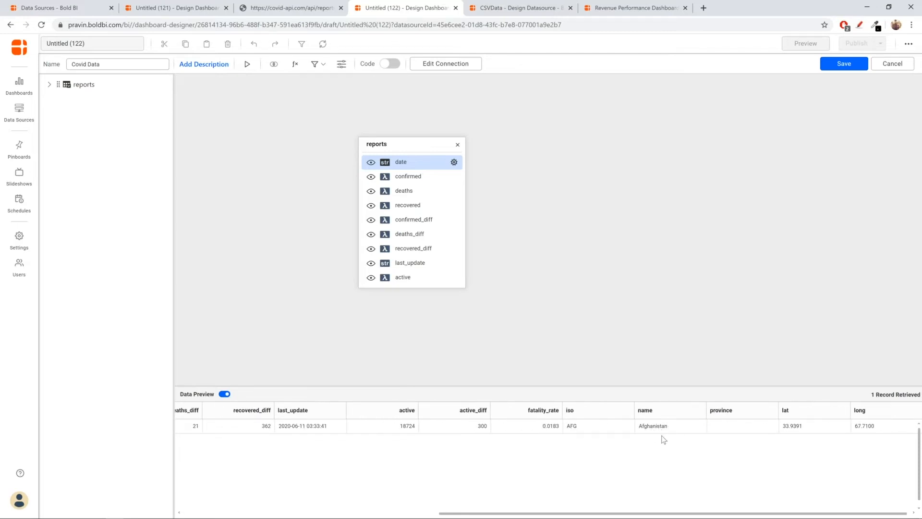
{"action": "scroll", "coordinate": [575, 448], "scroll_direction": "left", "scroll_amount": 7}
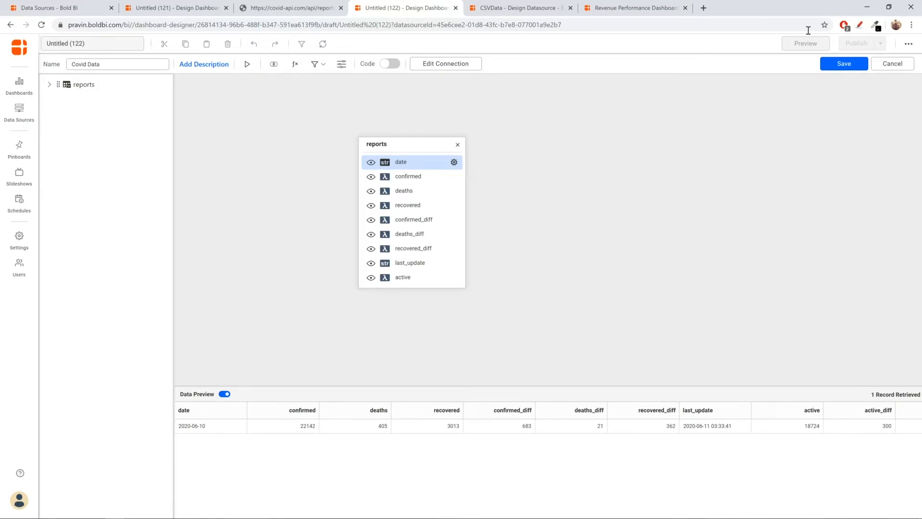
{"action": "left_click", "coordinate": [830, 66]}
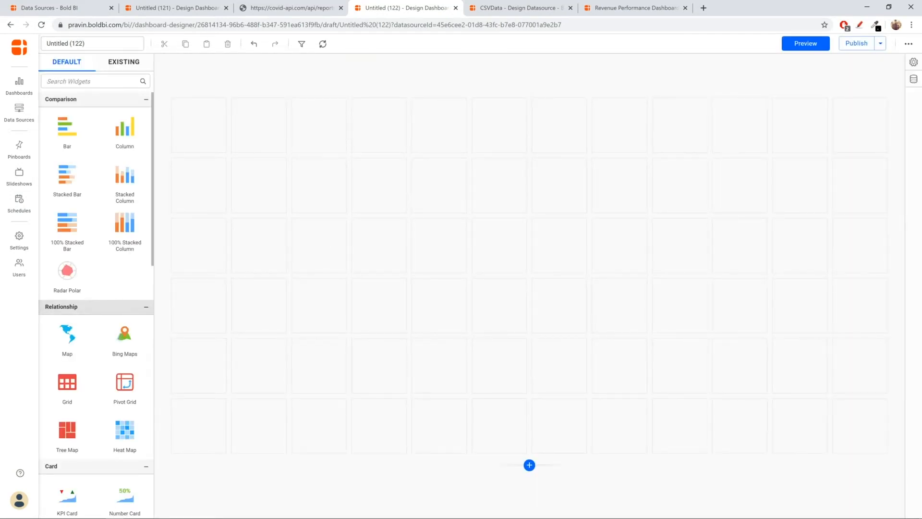
Place a Number Card widget in the upper-left area of the dashboard canvas.
{"action": "scroll", "coordinate": [114, 308], "scroll_direction": "down", "scroll_amount": 2}
{"action": "scroll", "coordinate": [125, 310], "scroll_direction": "down", "scroll_amount": 2}
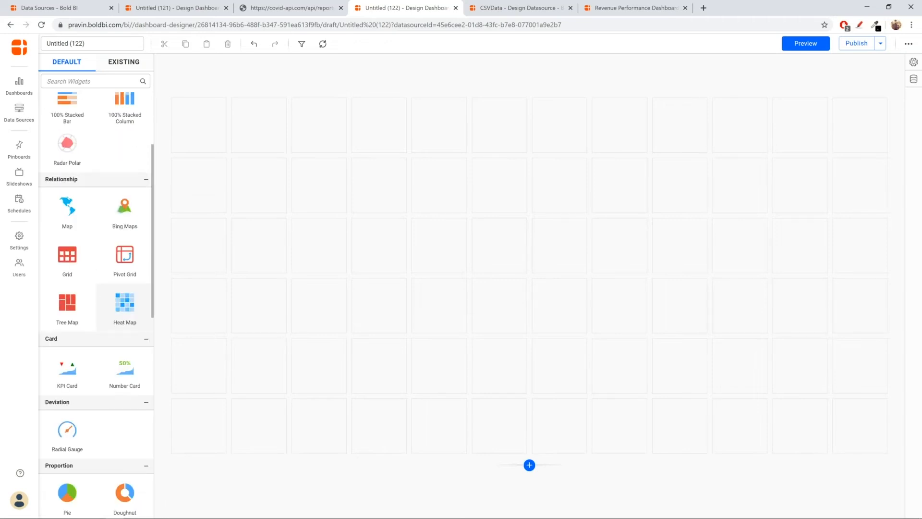
{"action": "left_click_drag", "start_coordinate": [122, 376], "coordinate": [403, 185]}
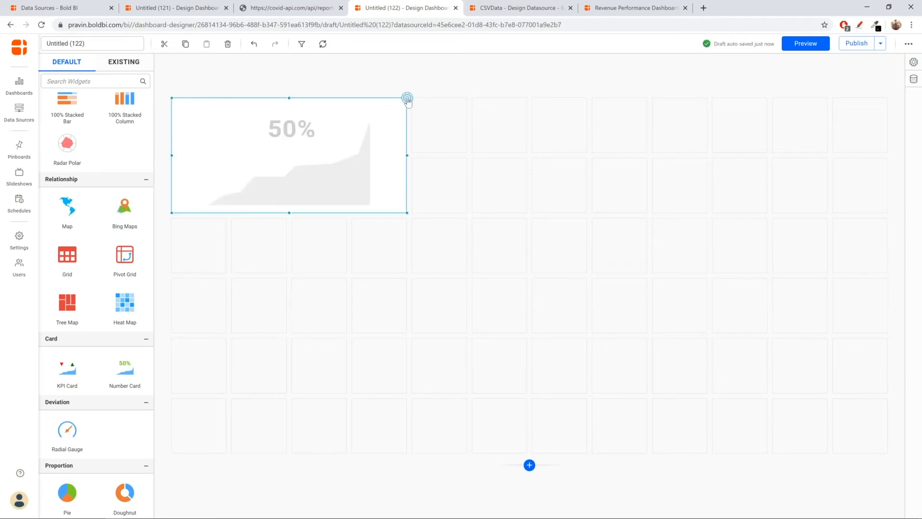
Assign Covid Data to the number card, with name as series and confirmed as measure.
{"action": "left_click", "coordinate": [407, 98]}
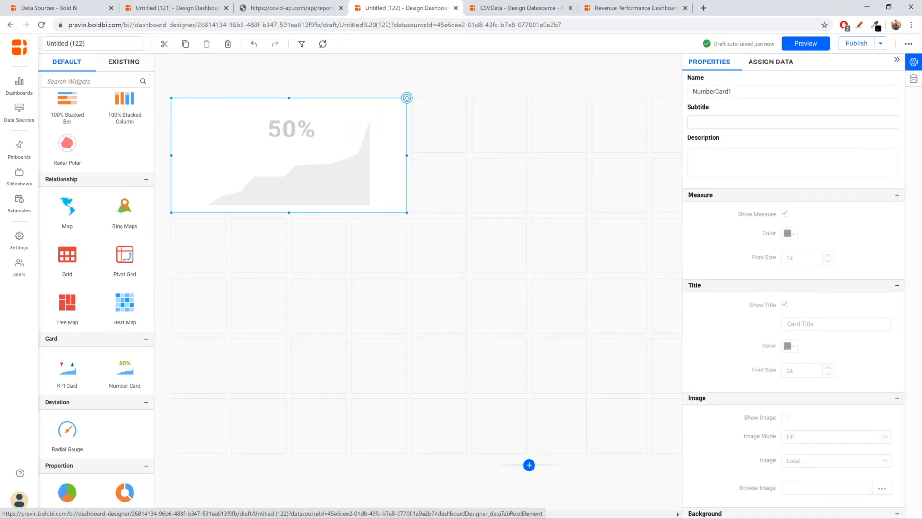
{"action": "left_click", "coordinate": [771, 61]}
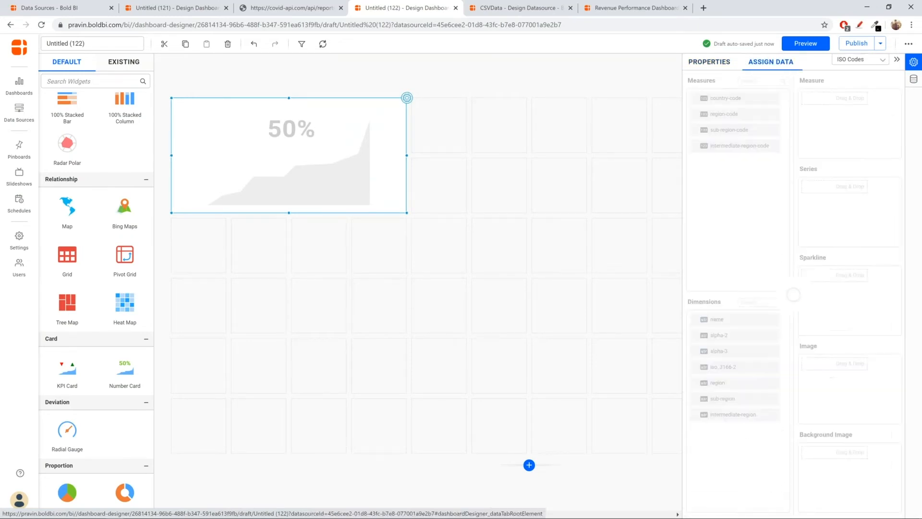
{"action": "left_click", "coordinate": [881, 62]}
{"action": "left_click", "coordinate": [869, 91]}
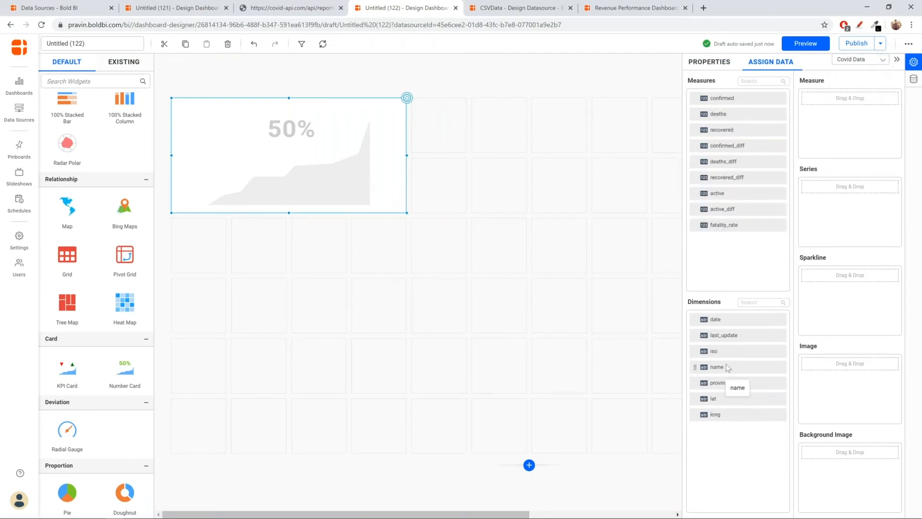
{"action": "left_click_drag", "start_coordinate": [727, 368], "coordinate": [829, 226]}
{"action": "left_click_drag", "start_coordinate": [722, 98], "coordinate": [822, 107]}
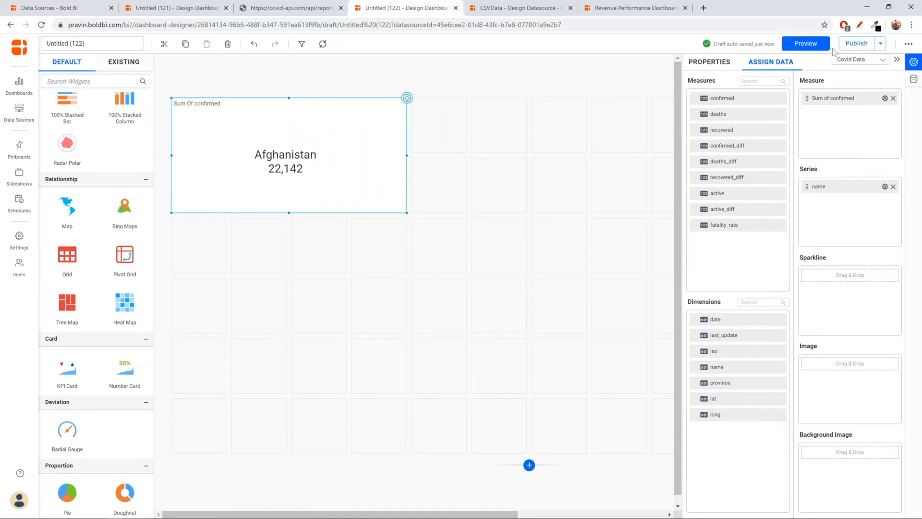
Preview the dashboard and apply India as the only CountryCode parameter value, finding it by searching for IND.
{"action": "left_click", "coordinate": [811, 44]}
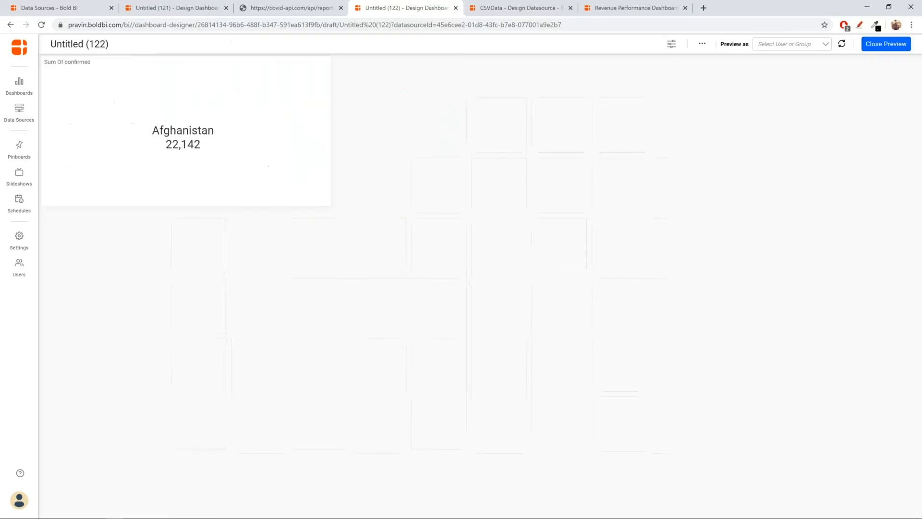
{"action": "left_click", "coordinate": [671, 47]}
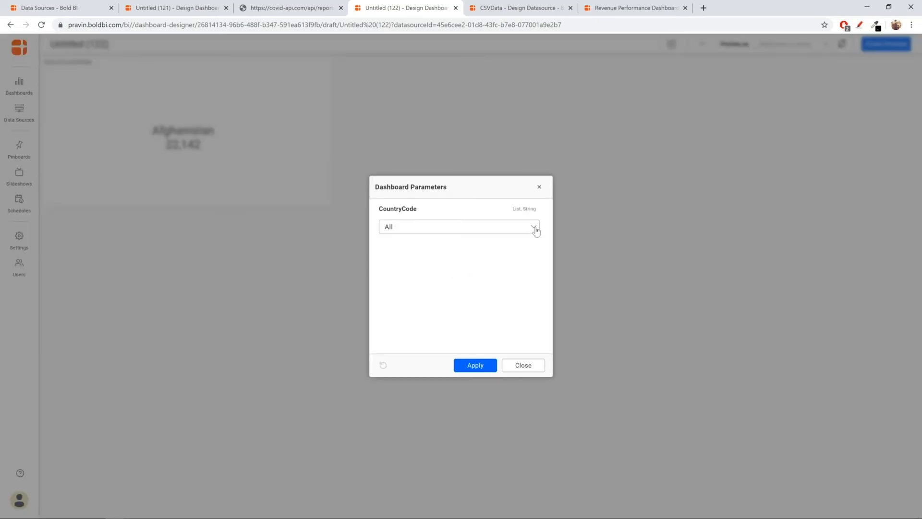
{"action": "left_click", "coordinate": [534, 227]}
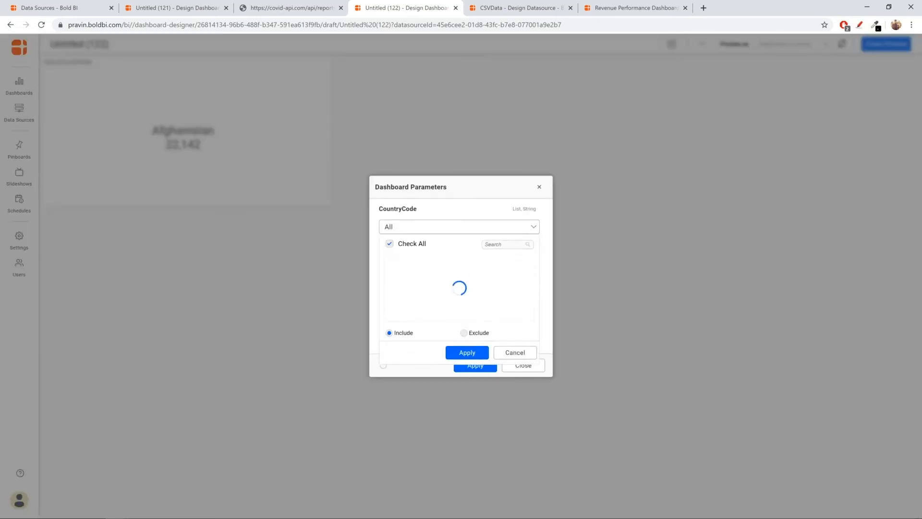
{"action": "left_click", "coordinate": [390, 244]}
{"action": "left_click", "coordinate": [502, 247]}
{"action": "type", "text": "IND"}
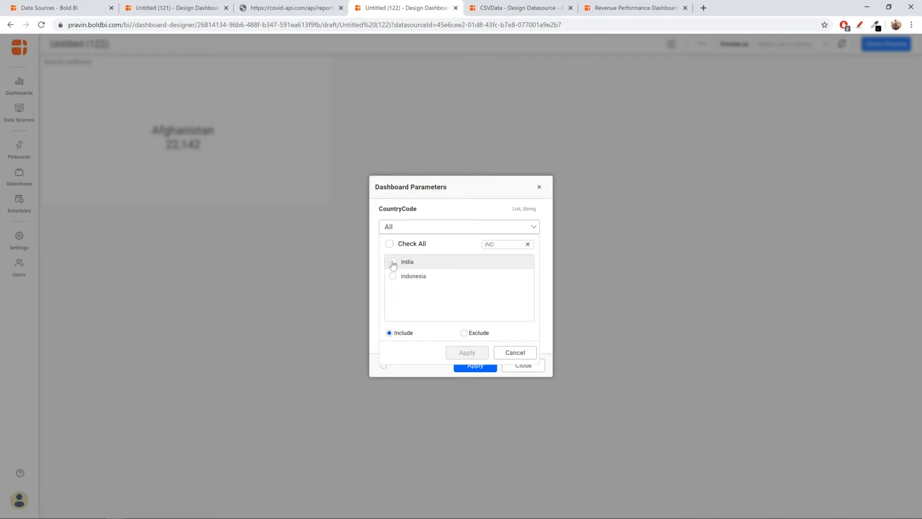
{"action": "left_click", "coordinate": [393, 262]}
{"action": "left_click", "coordinate": [467, 352]}
{"action": "left_click", "coordinate": [475, 366]}
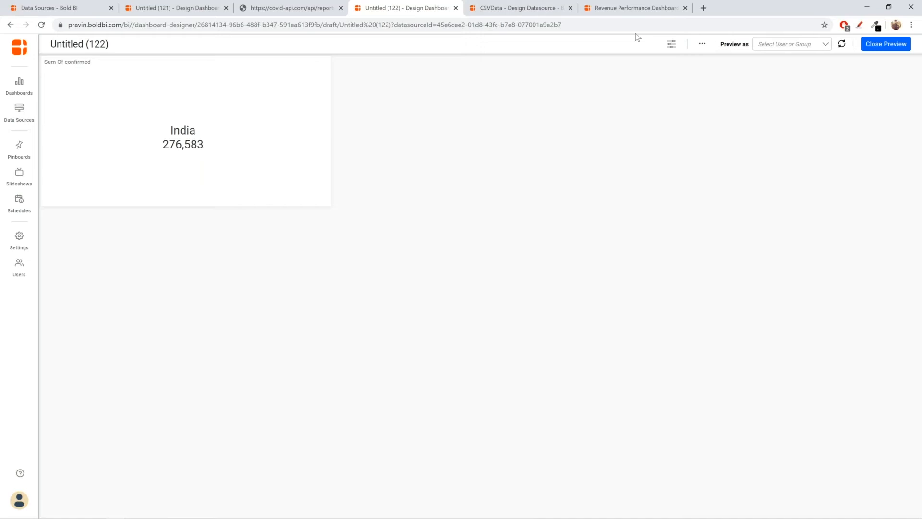
Check the applied CountryCode value in the dashboard parameters and return from the preview to the designer.
{"action": "left_click", "coordinate": [672, 45]}
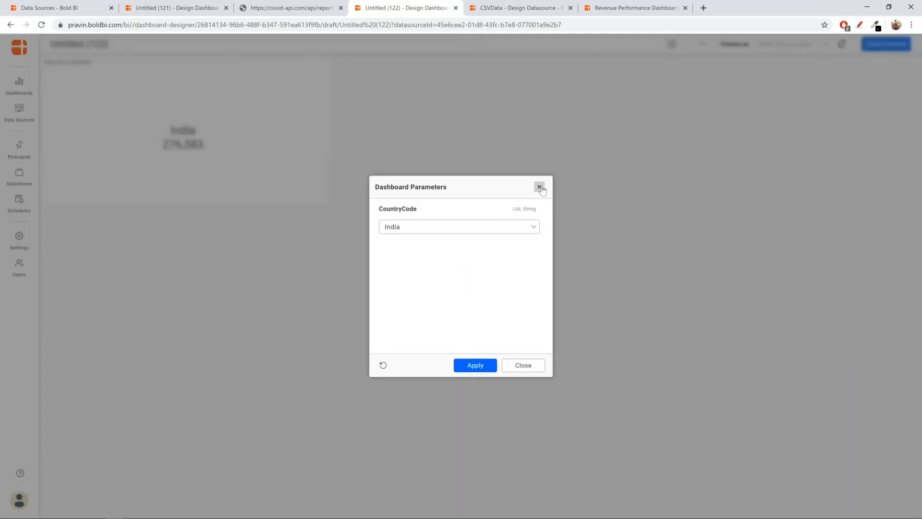
{"action": "left_click", "coordinate": [539, 188]}
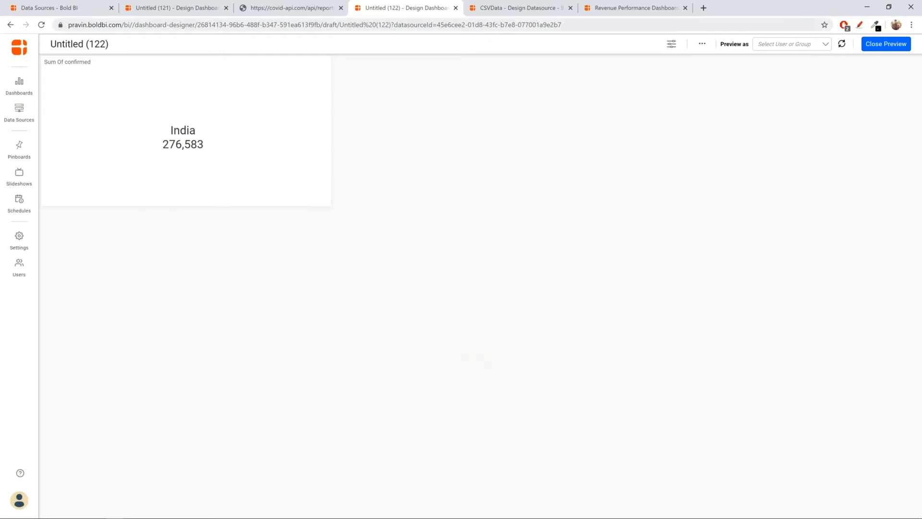
{"action": "left_click", "coordinate": [883, 45]}
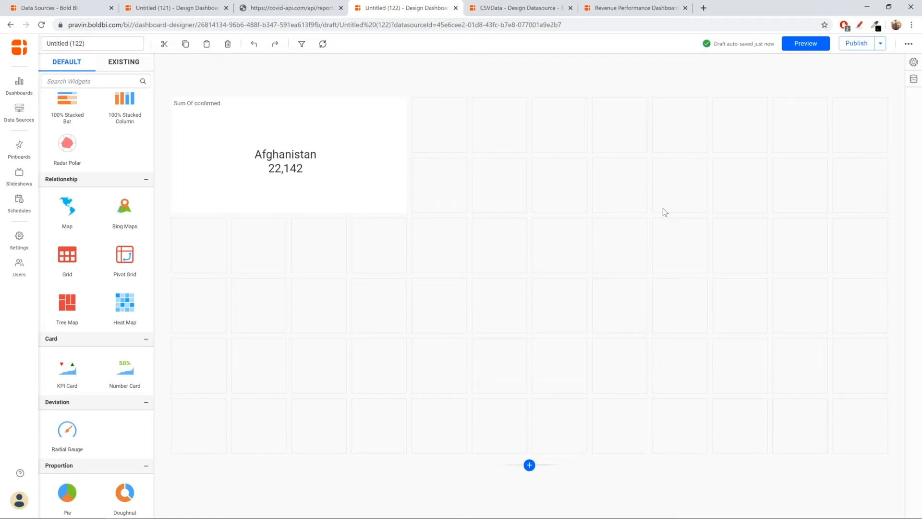
{"action": "key", "text": "alt+Tab"}
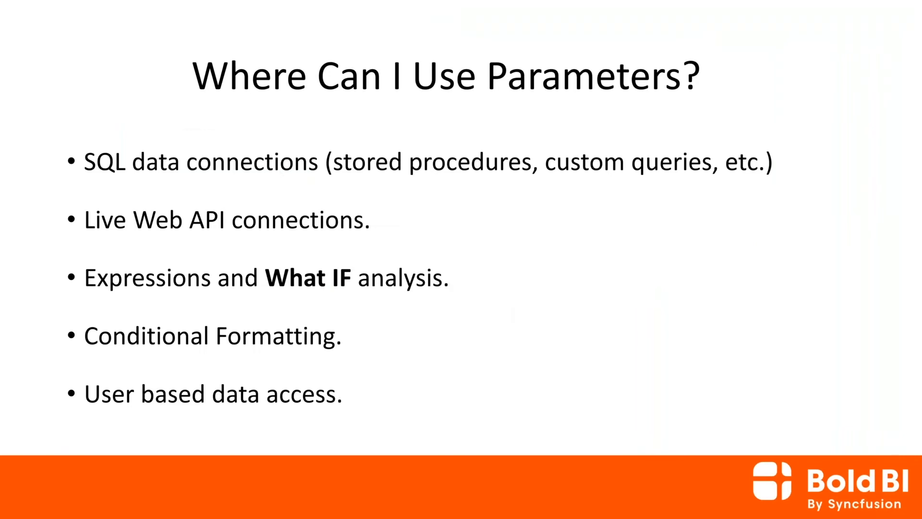
{"action": "key", "text": "Right"}
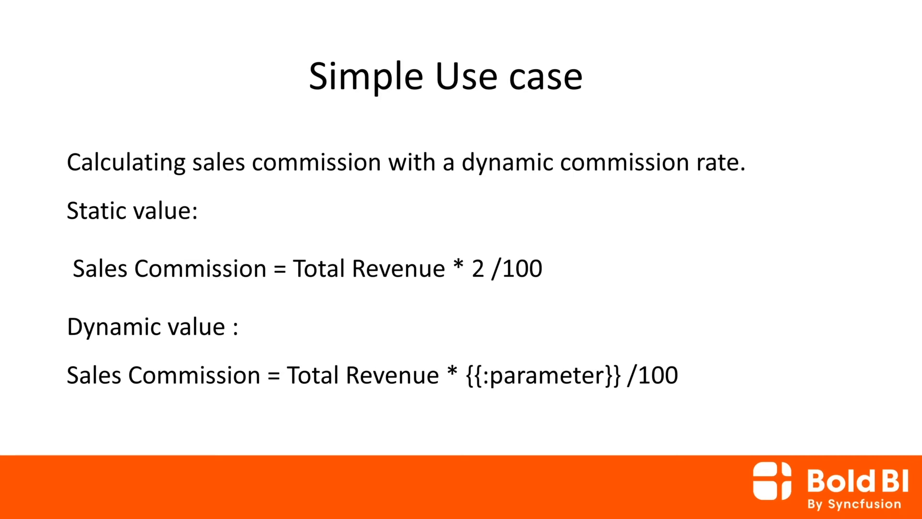
{"action": "key", "text": "alt+Tab"}
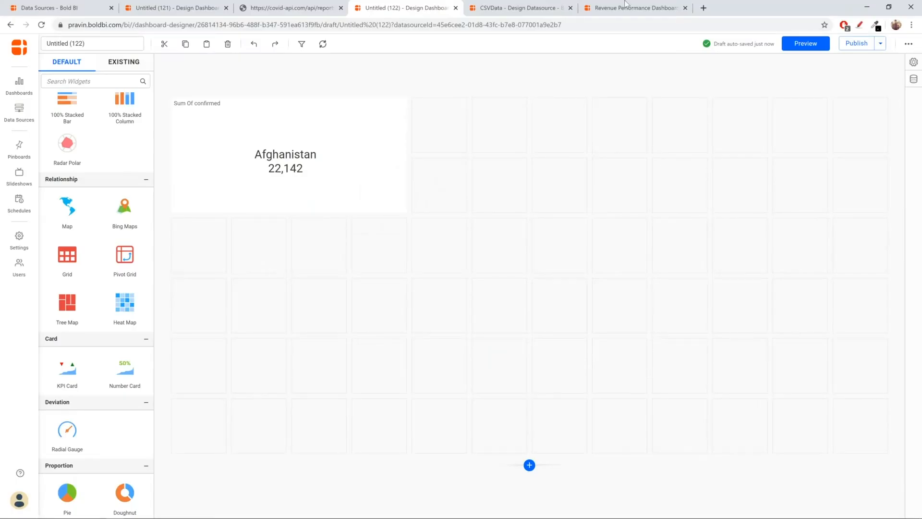
Open the CSVData data source and examine the columns of the 100 Sales Records table.
{"action": "left_click", "coordinate": [513, 6]}
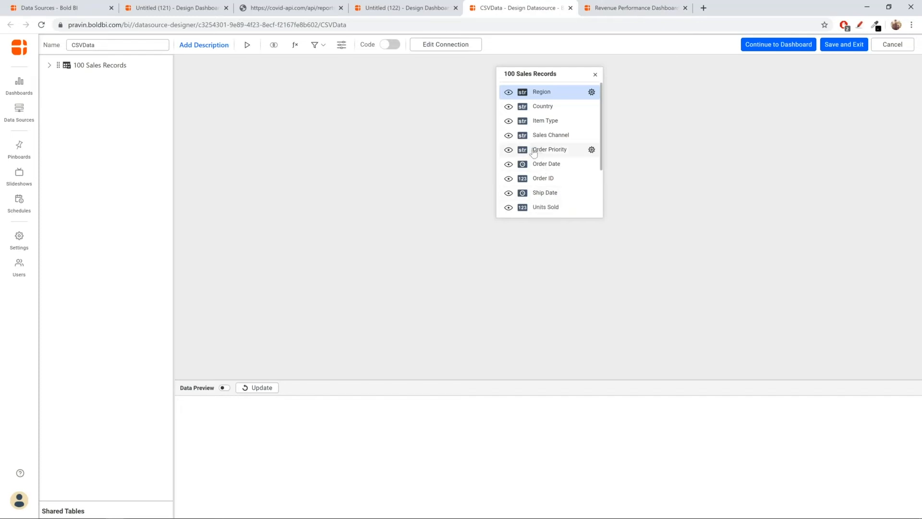
{"action": "scroll", "coordinate": [533, 153], "scroll_direction": "down", "scroll_amount": 3}
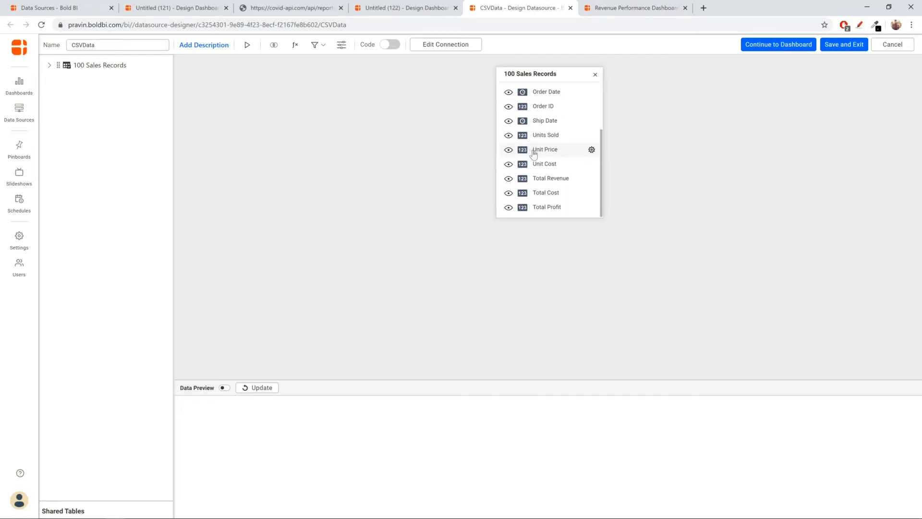
{"action": "scroll", "coordinate": [534, 153], "scroll_direction": "up", "scroll_amount": 3}
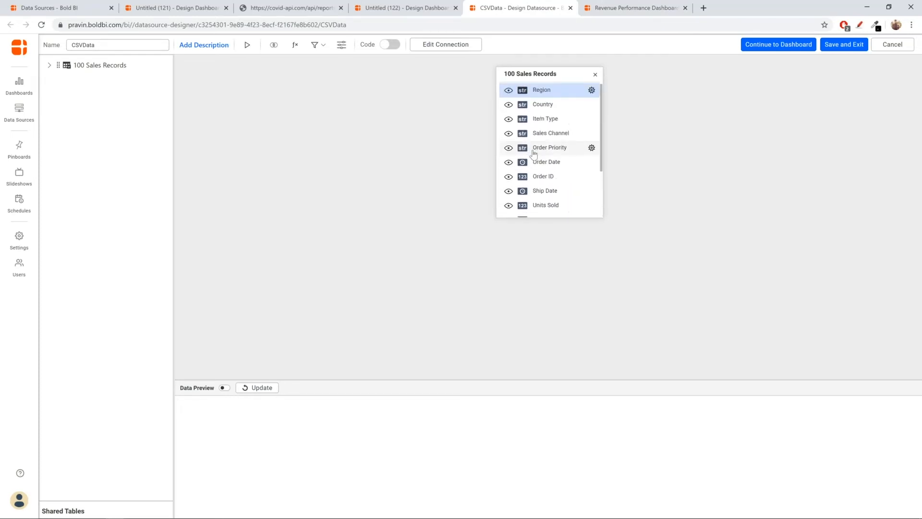
{"action": "scroll", "coordinate": [533, 152], "scroll_direction": "down", "scroll_amount": 3}
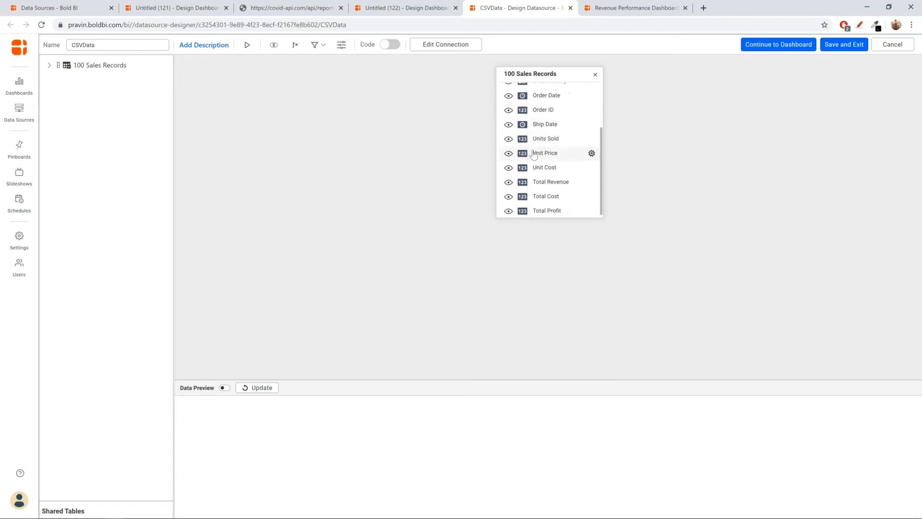
Create an expression named Commission Amount with the formula [Total Revenue] * 2/100 and save it.
{"action": "scroll", "coordinate": [533, 153], "scroll_direction": "down", "scroll_amount": 1}
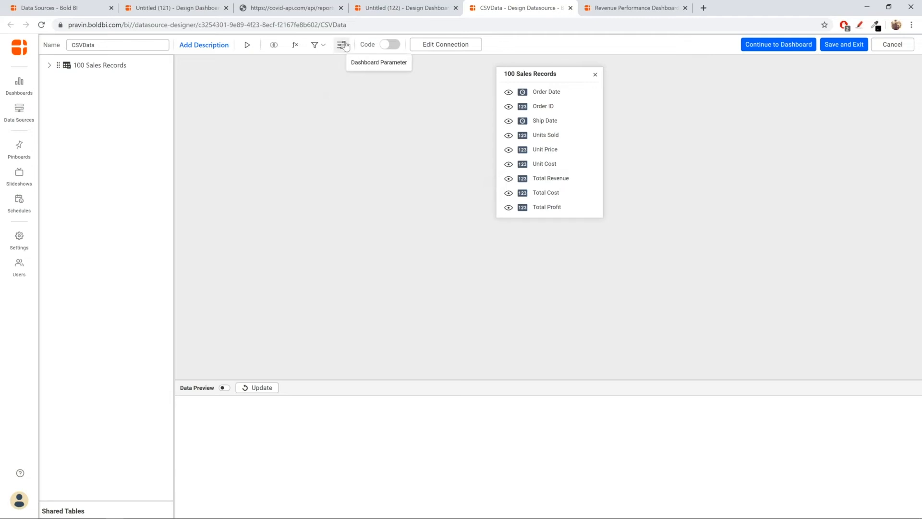
{"action": "left_click", "coordinate": [295, 44]}
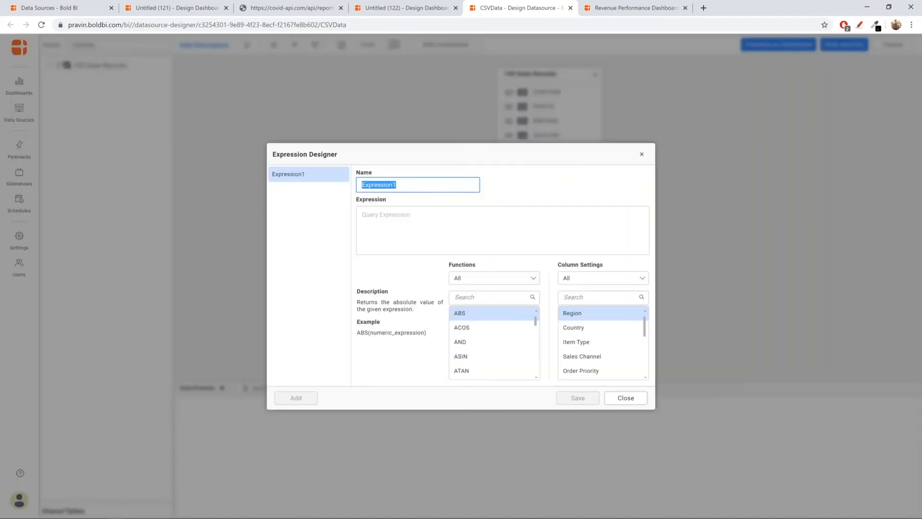
{"action": "type", "text": "Commis"}
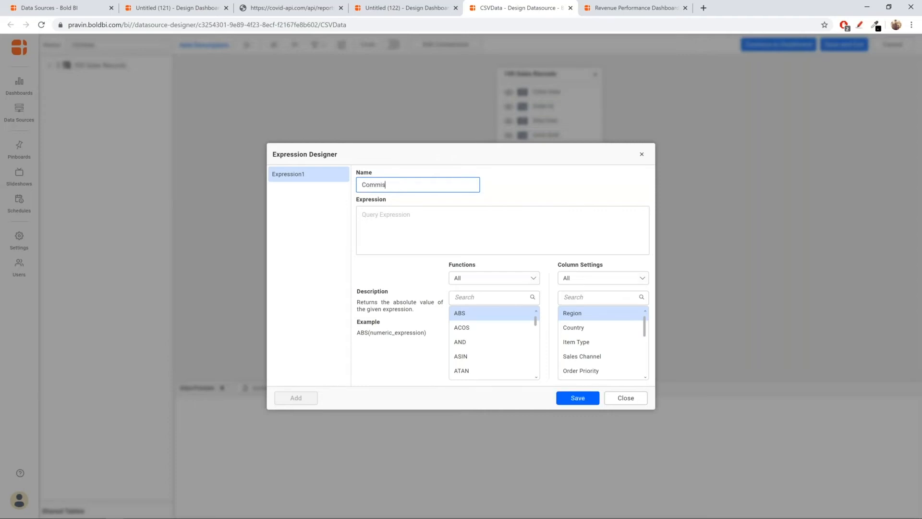
{"action": "type", "text": "sion Amount"}
{"action": "left_click", "coordinate": [432, 215]}
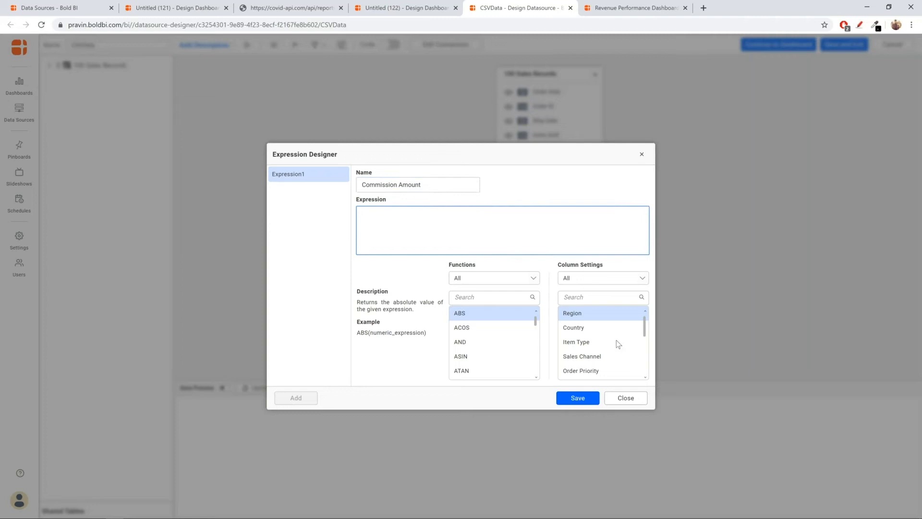
{"action": "scroll", "coordinate": [616, 340], "scroll_direction": "down", "scroll_amount": 3}
{"action": "double_click", "coordinate": [604, 343]}
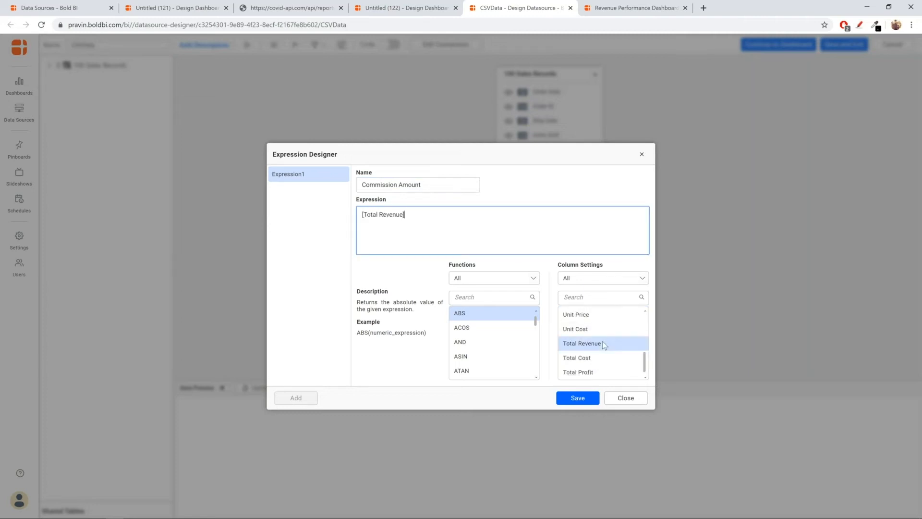
{"action": "type", "text": "* 2/100"}
{"action": "left_click", "coordinate": [582, 399]}
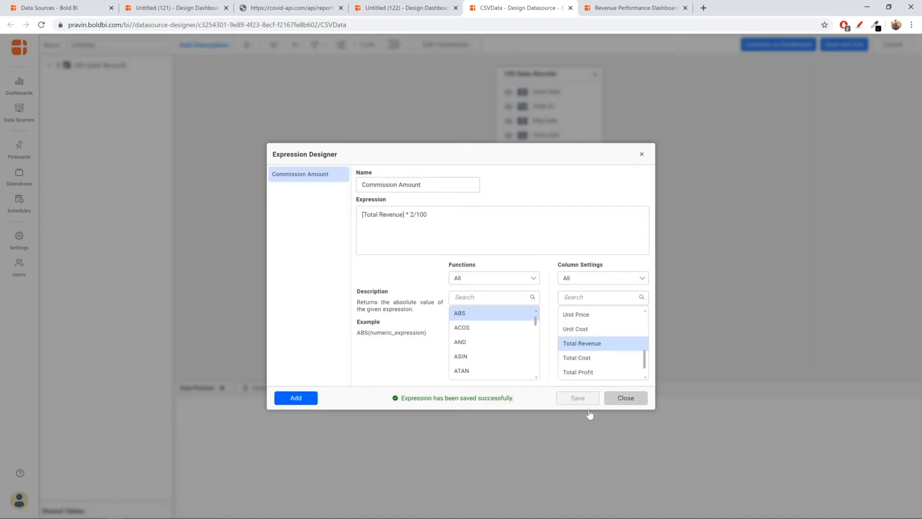
{"action": "left_click", "coordinate": [622, 399]}
Preview the data of the 100 Sales Records table and examine the Commission Amount column.
{"action": "left_click", "coordinate": [226, 389]}
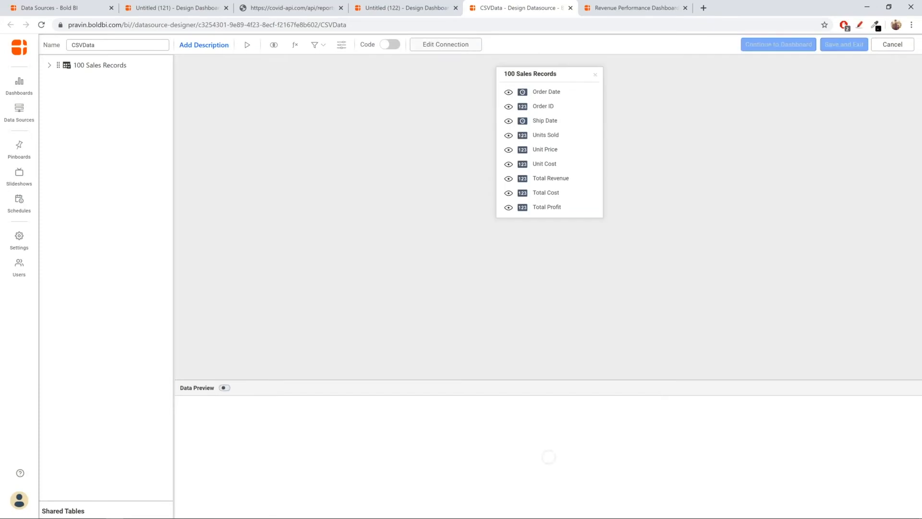
{"action": "scroll", "coordinate": [574, 469], "scroll_direction": "right", "scroll_amount": 5}
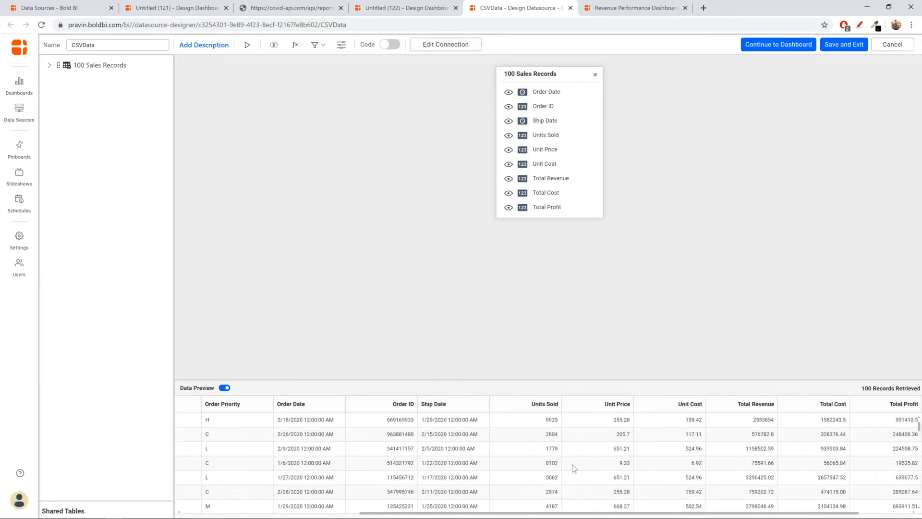
{"action": "scroll", "coordinate": [574, 468], "scroll_direction": "right", "scroll_amount": 2}
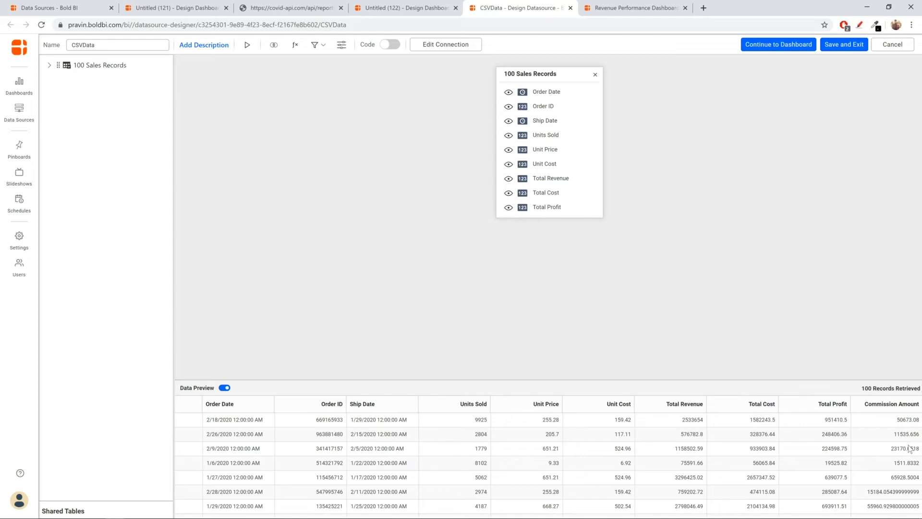
{"action": "scroll", "coordinate": [909, 449], "scroll_direction": "down", "scroll_amount": 3}
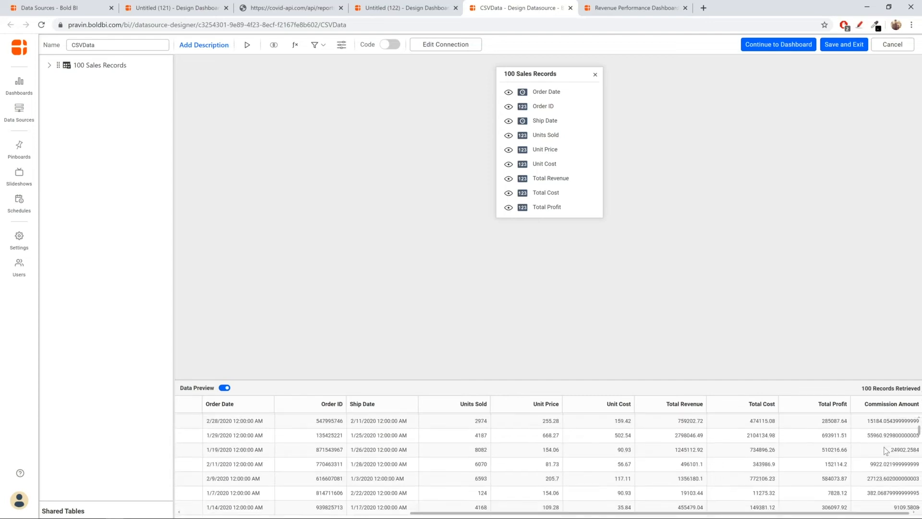
{"action": "scroll", "coordinate": [886, 450], "scroll_direction": "up", "scroll_amount": 3}
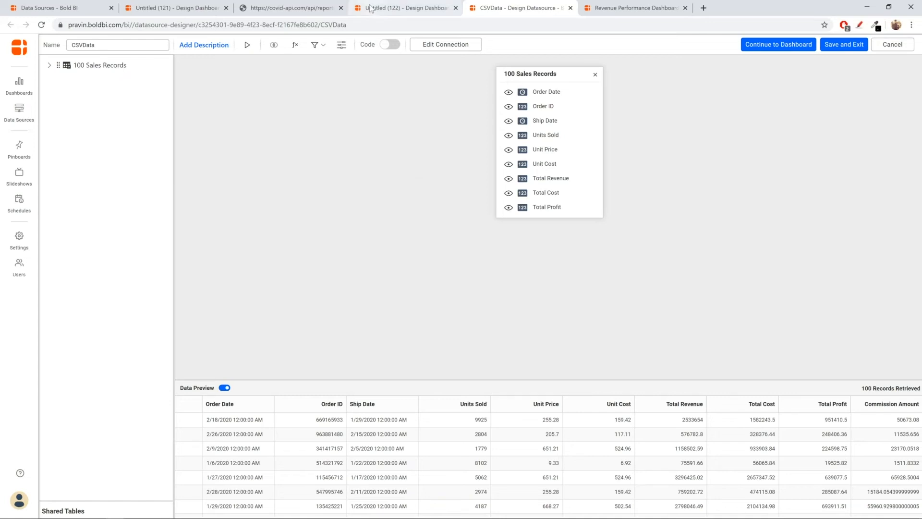
Start a dashboard parameter named Commission Rate, keeping Literal mode and setting its type to Number.
{"action": "left_click", "coordinate": [345, 48]}
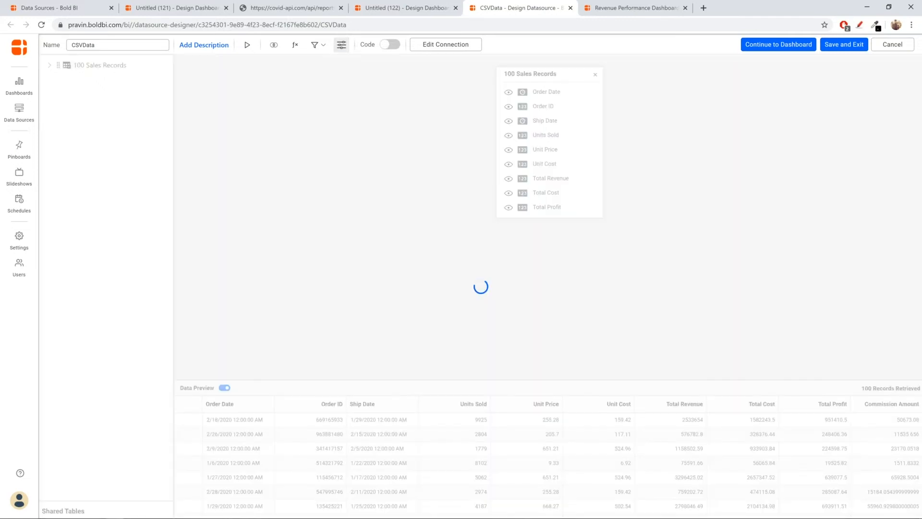
{"action": "type", "text": "Comms"}
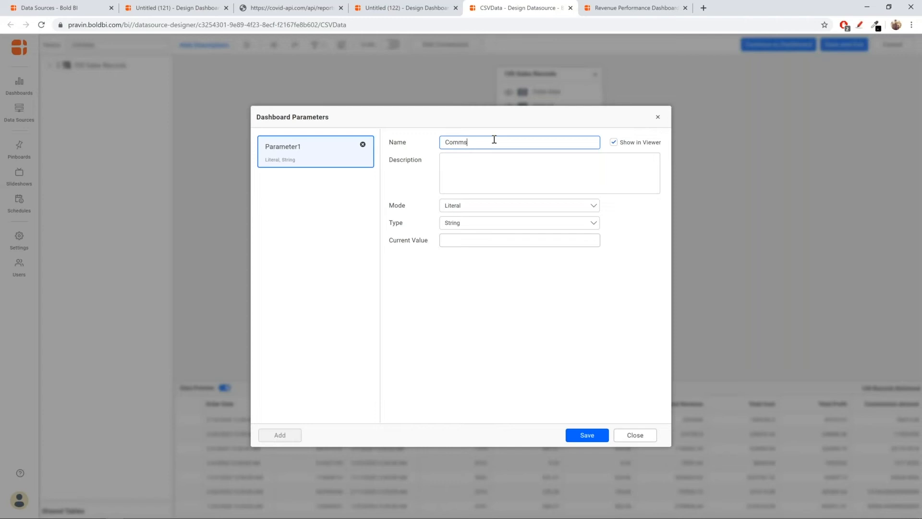
{"action": "key", "text": "BackSpace"}
{"action": "type", "text": "ission Rate"}
{"action": "left_click", "coordinate": [483, 208]}
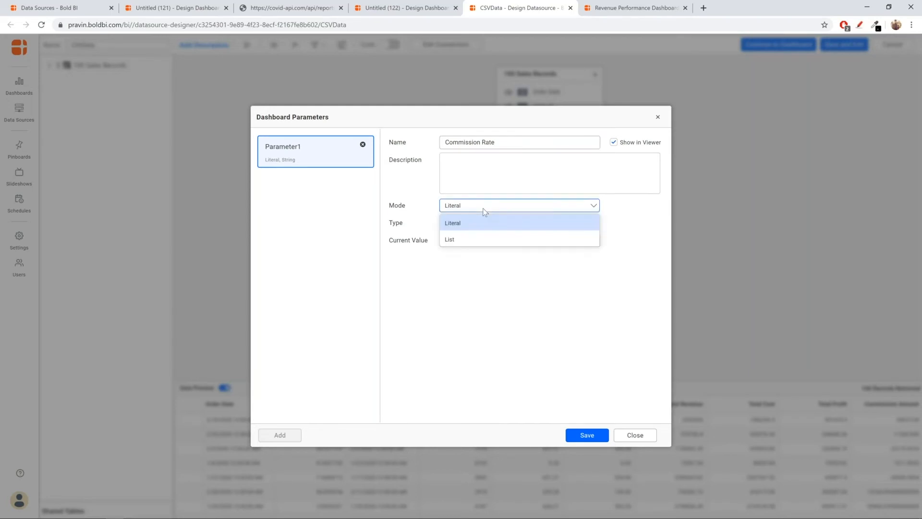
{"action": "left_click", "coordinate": [483, 208]}
{"action": "left_click", "coordinate": [483, 224]}
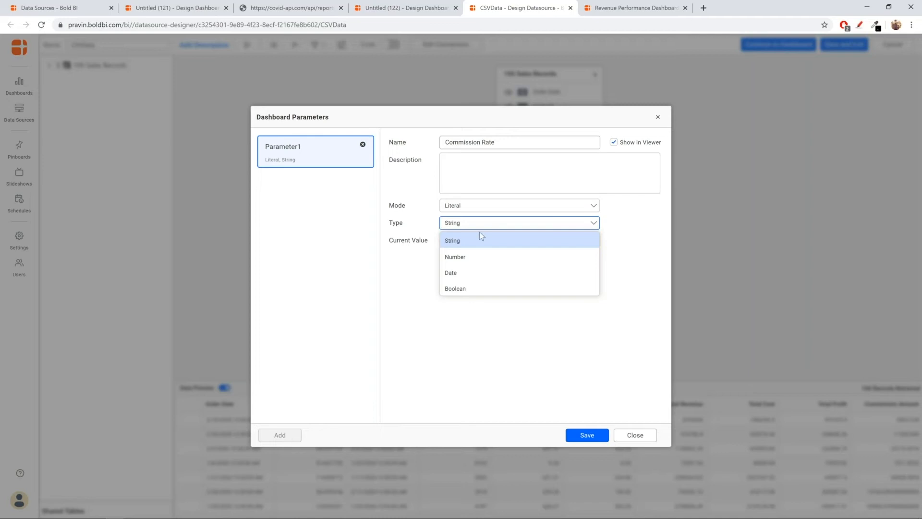
{"action": "left_click", "coordinate": [472, 252]}
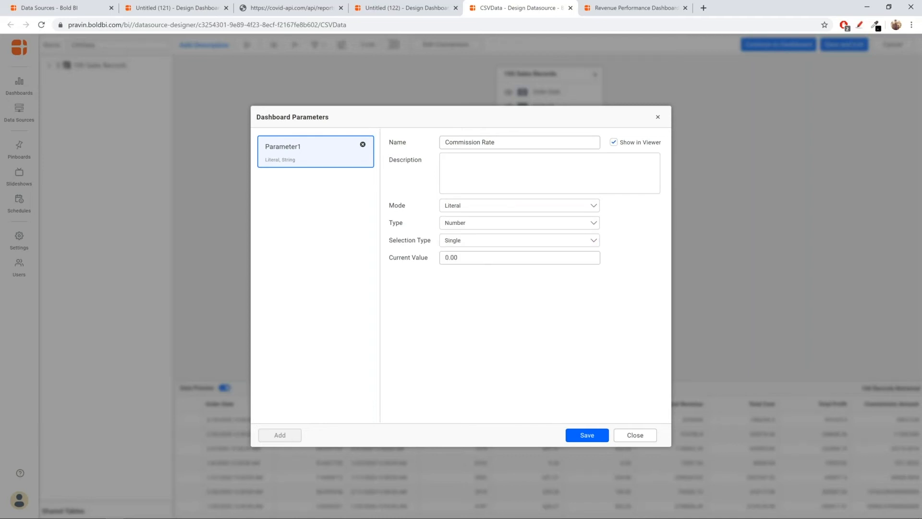
Set the Commission Rate parameter's current value to 2.0 with Single selection, and save the parameter.
{"action": "left_click", "coordinate": [485, 258]}
{"action": "key", "text": "BackSpace"}
{"action": "key", "text": "BackSpace"}
{"action": "key", "text": "BackSpace"}
{"action": "key", "text": "BackSpace"}
{"action": "type", "text": "2.0"}
{"action": "left_click", "coordinate": [590, 244]}
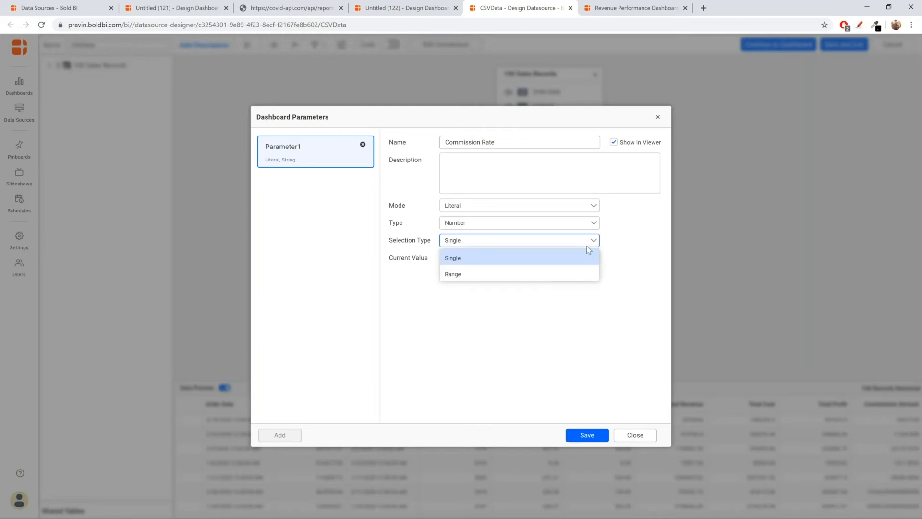
{"action": "left_click", "coordinate": [621, 237]}
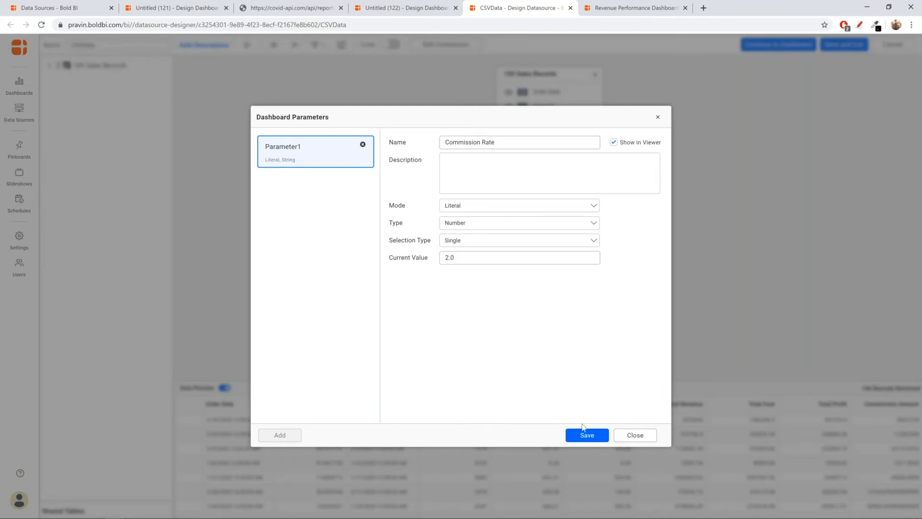
{"action": "left_click", "coordinate": [585, 440]}
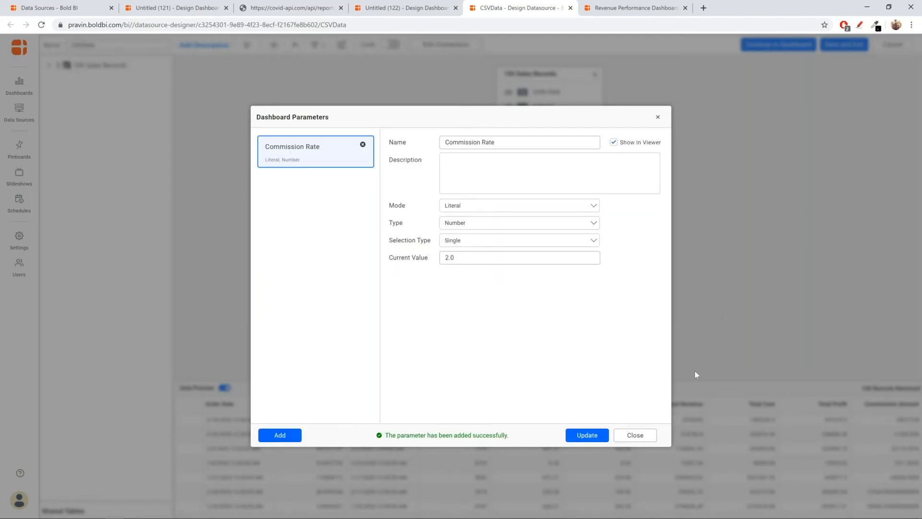
{"action": "left_click", "coordinate": [653, 432]}
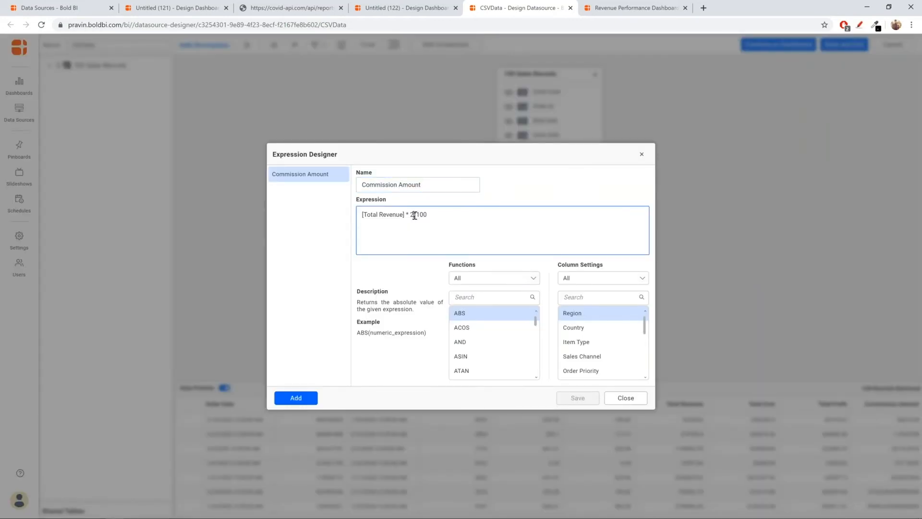
Replace the fixed 2 in the Commission Amount expression with the Commission Rate parameter and save the expression.
{"action": "key", "text": "BackSpace"}
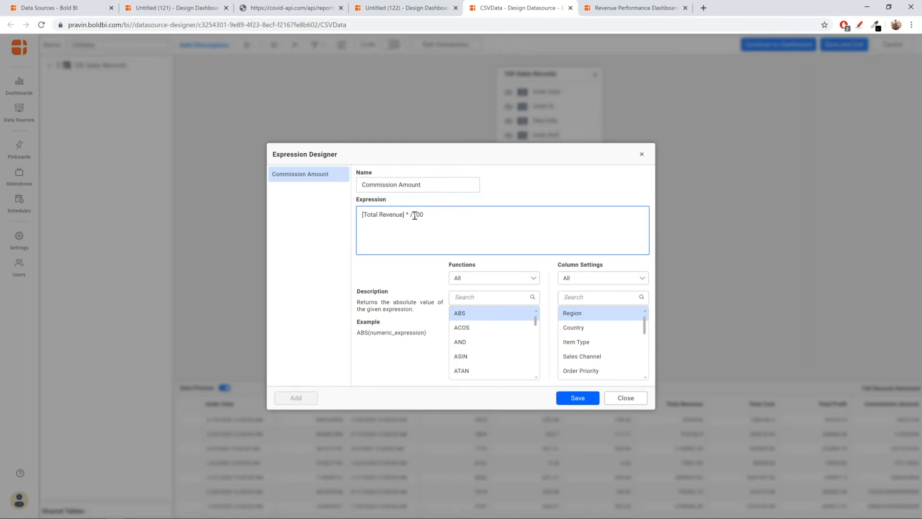
{"action": "scroll", "coordinate": [619, 327], "scroll_direction": "down", "scroll_amount": 4}
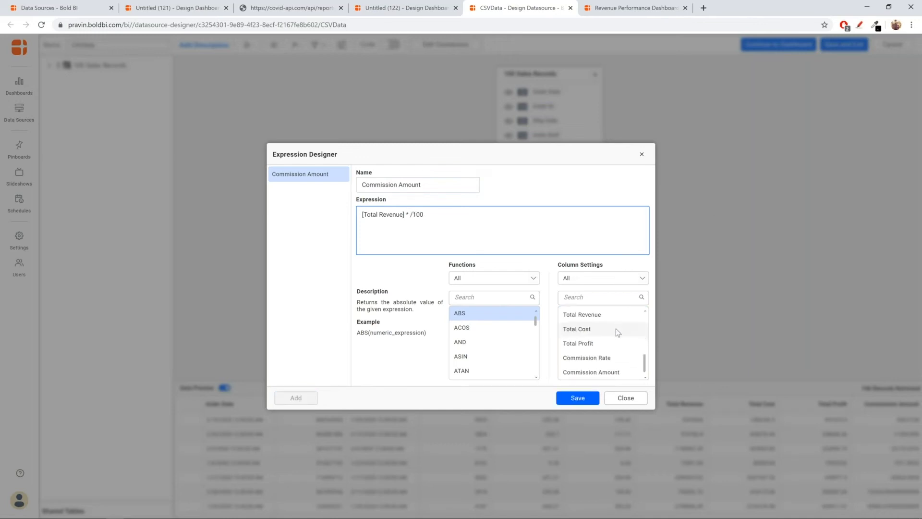
{"action": "double_click", "coordinate": [601, 362]}
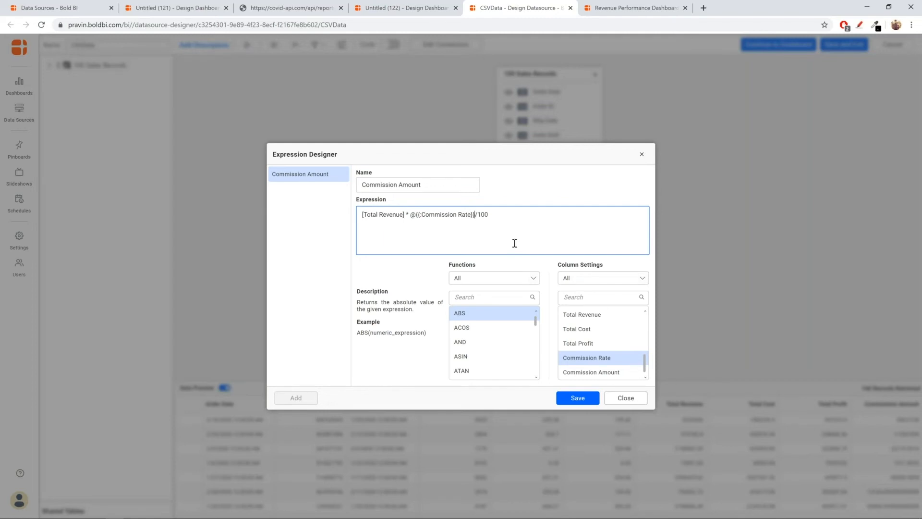
{"action": "left_click", "coordinate": [578, 397]}
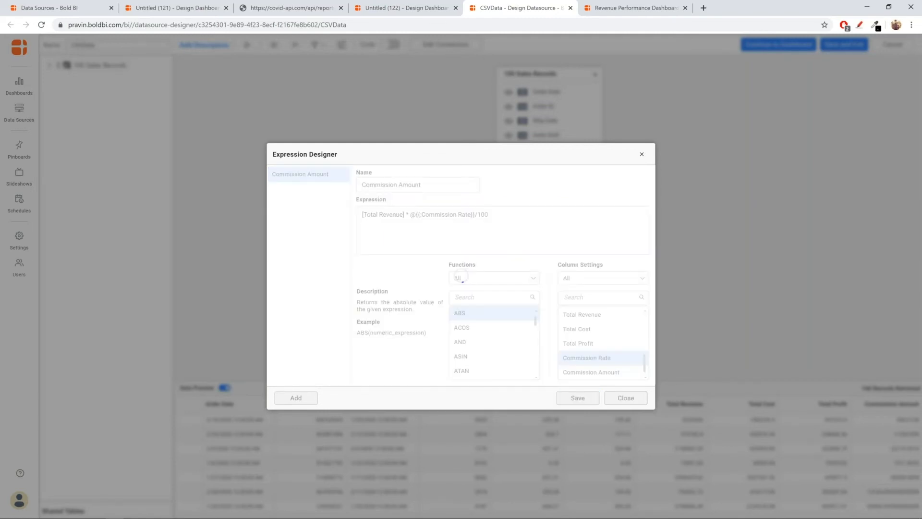
{"action": "left_click", "coordinate": [618, 402]}
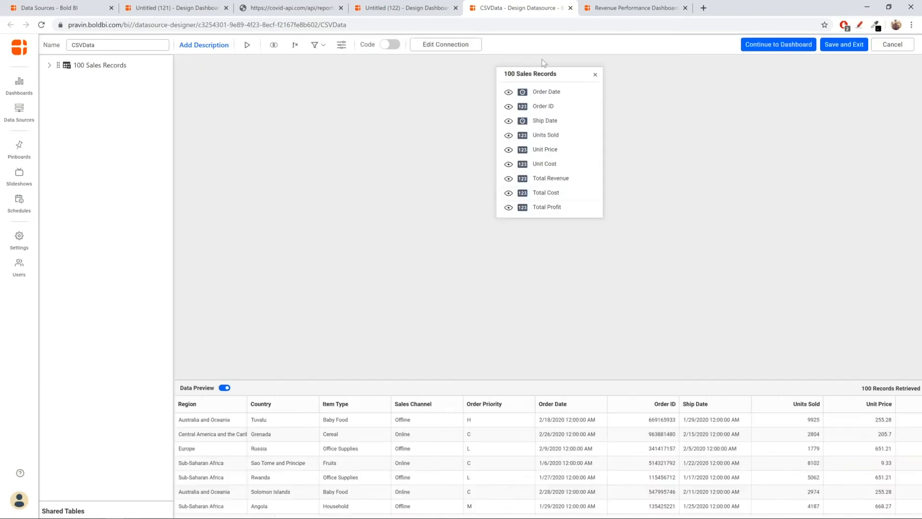
Continue from the CSVData source to a new dashboard and place a number card in the canvas's upper-left corner.
{"action": "left_click", "coordinate": [796, 48]}
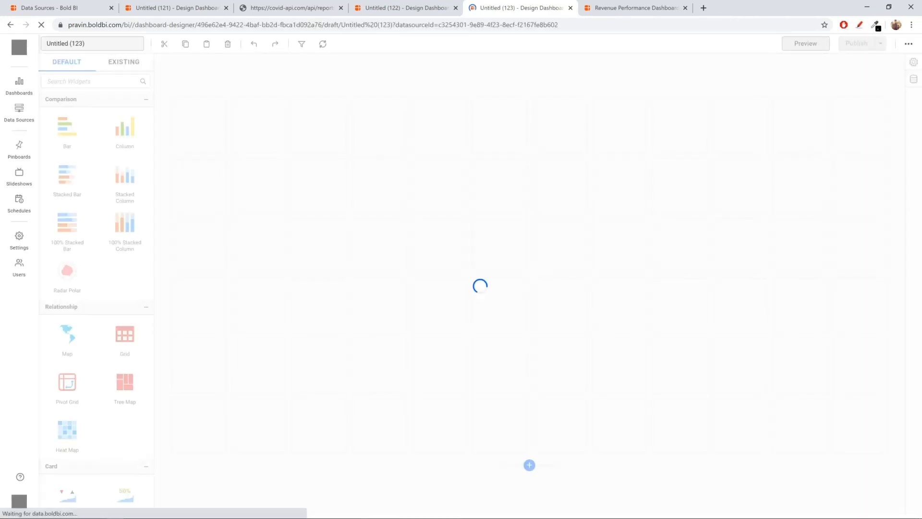
{"action": "scroll", "coordinate": [123, 286], "scroll_direction": "down", "scroll_amount": 7}
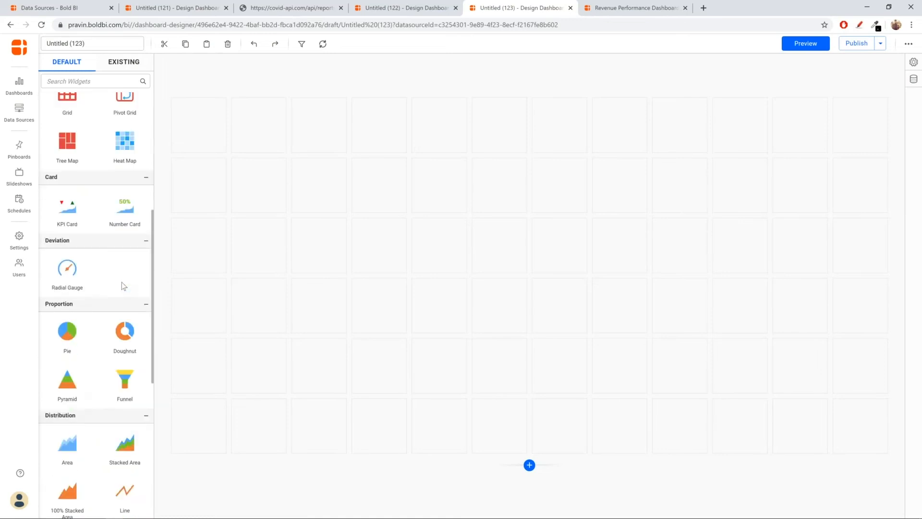
{"action": "scroll", "coordinate": [123, 287], "scroll_direction": "up", "scroll_amount": 2}
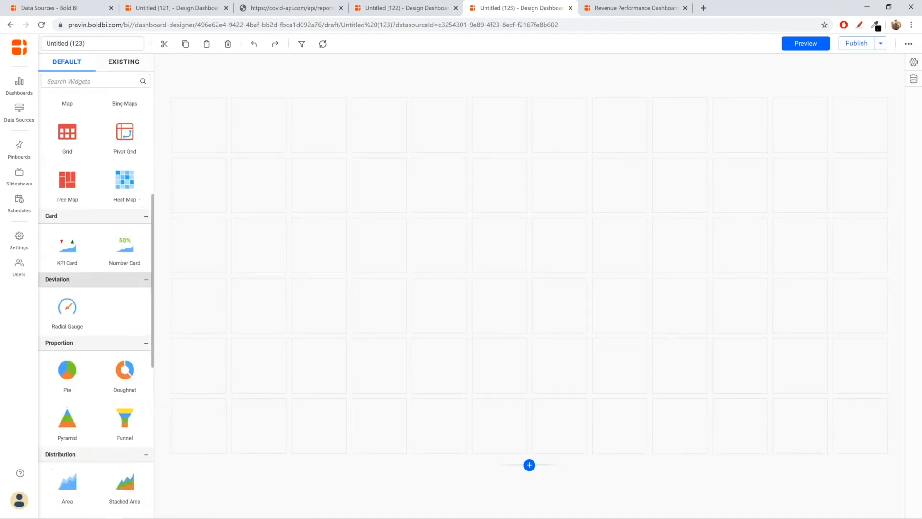
{"action": "left_click_drag", "start_coordinate": [124, 247], "coordinate": [358, 181]}
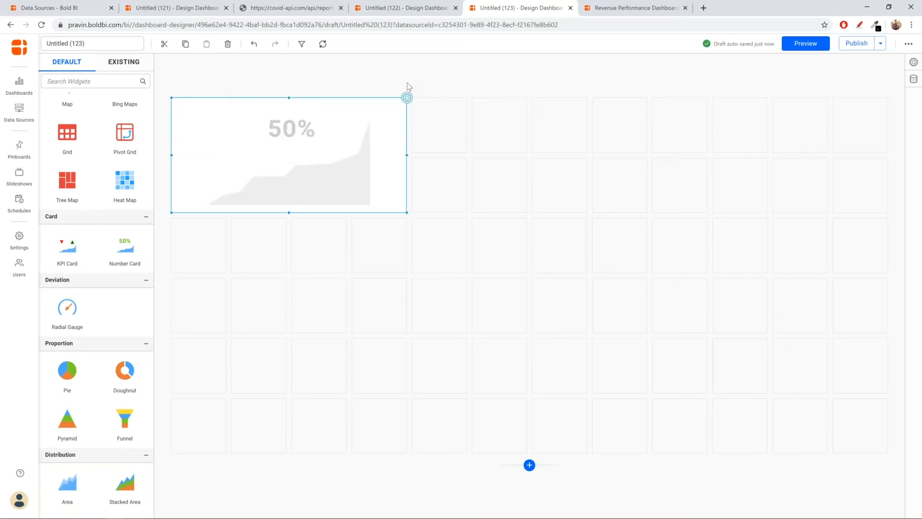
Assign Commission Amount from CSVData as the number card's measure.
{"action": "left_click", "coordinate": [407, 99]}
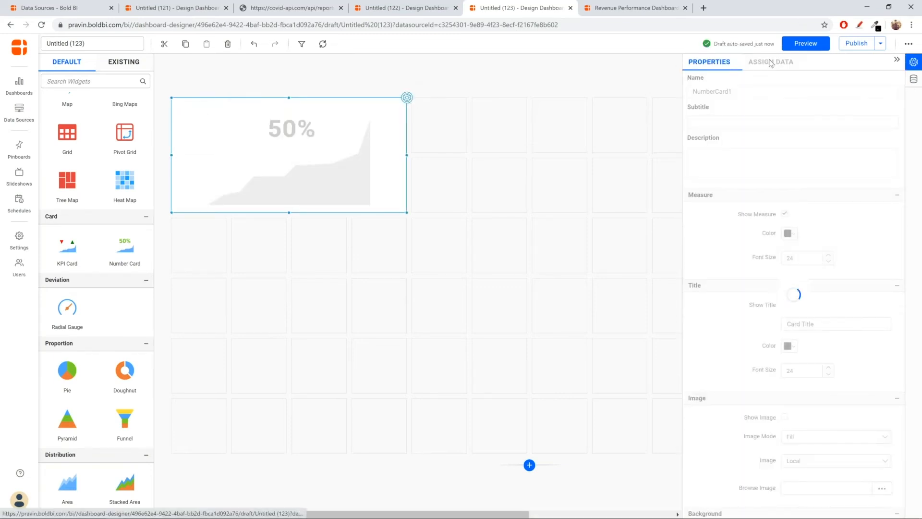
{"action": "left_click", "coordinate": [770, 63]}
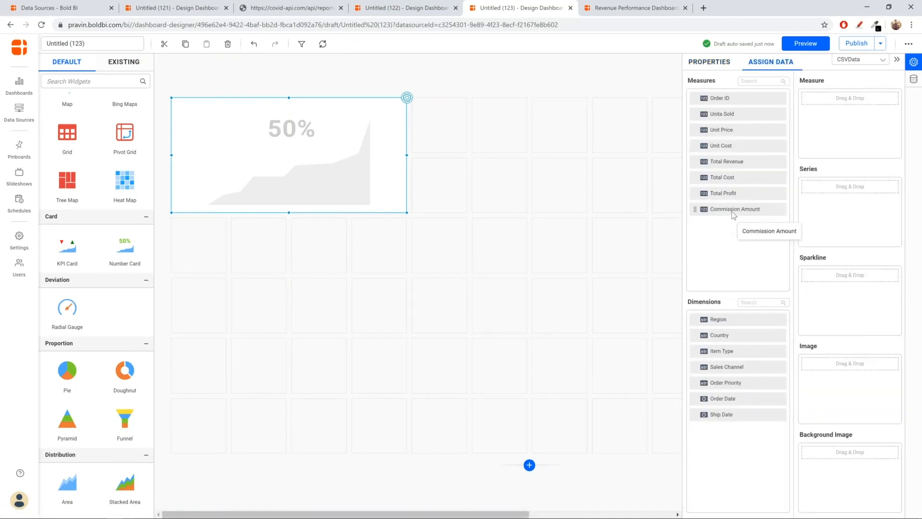
{"action": "left_click_drag", "start_coordinate": [730, 209], "coordinate": [834, 136]}
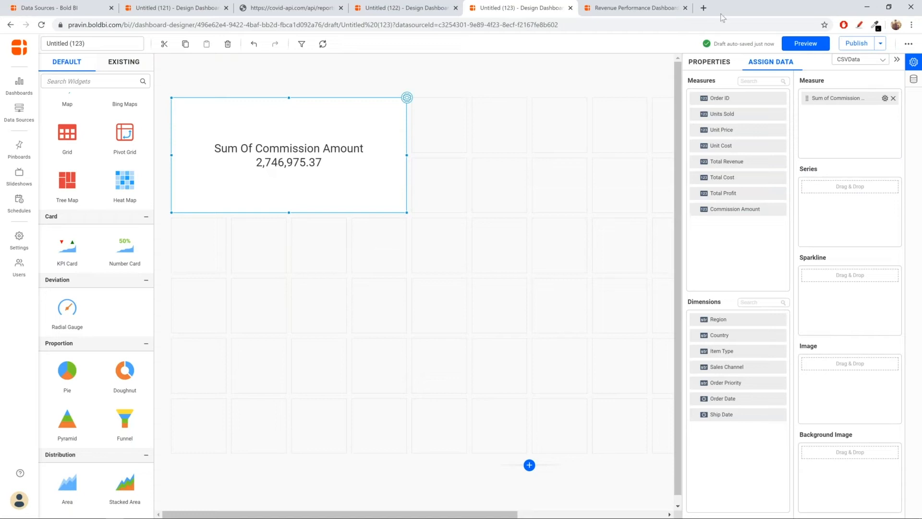
Preview the dashboard and apply 1.6 as the Commission Rate parameter value.
{"action": "left_click", "coordinate": [805, 43]}
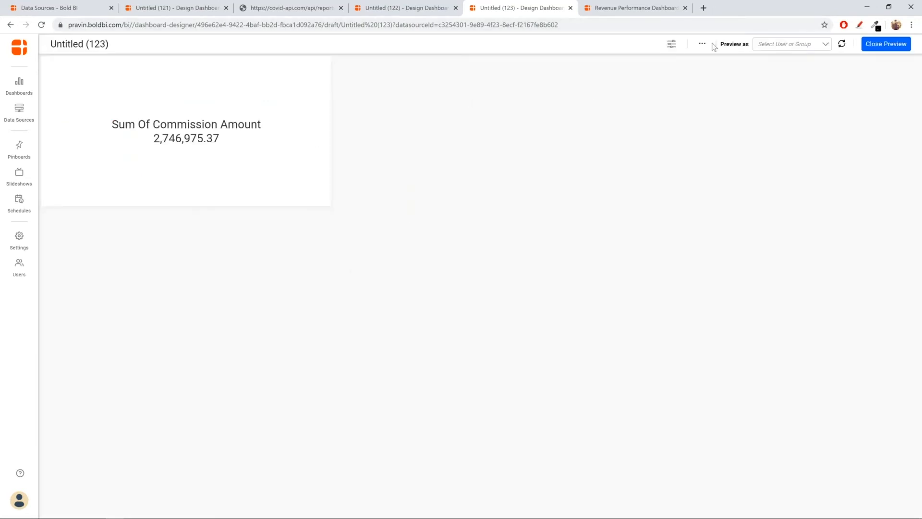
{"action": "left_click", "coordinate": [672, 46]}
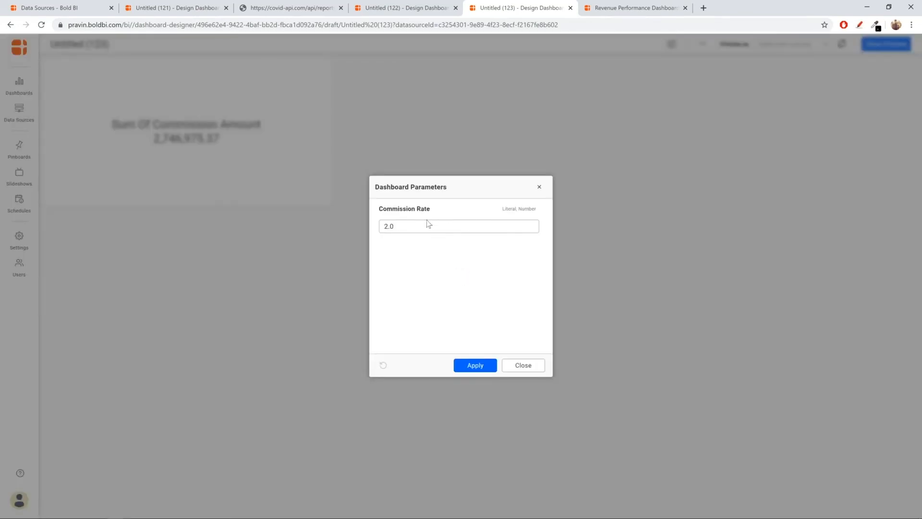
{"action": "double_click", "coordinate": [398, 231]}
{"action": "type", "text": "1.6"}
{"action": "left_click", "coordinate": [475, 365]}
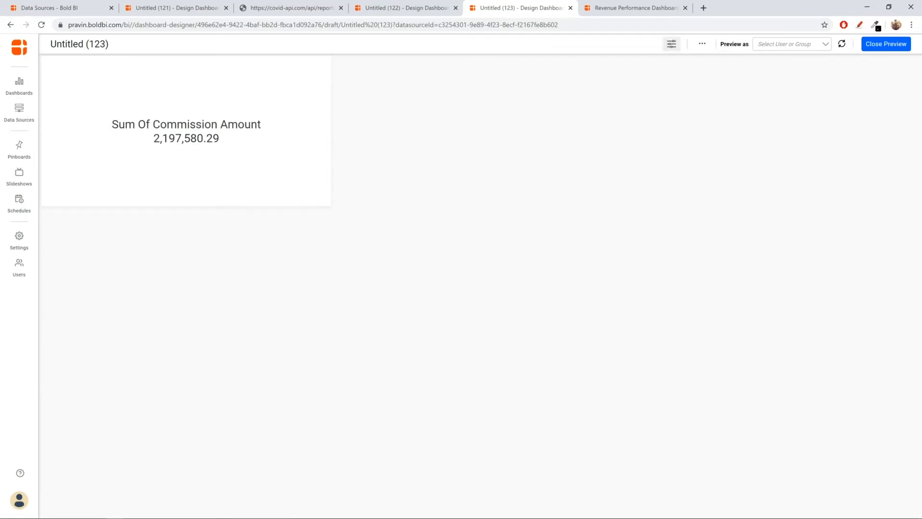
Apply 3.5 as the Commission Rate parameter value in the preview, and close the preview.
{"action": "left_click", "coordinate": [671, 44]}
{"action": "double_click", "coordinate": [423, 225]}
{"action": "type", "text": "3.5"}
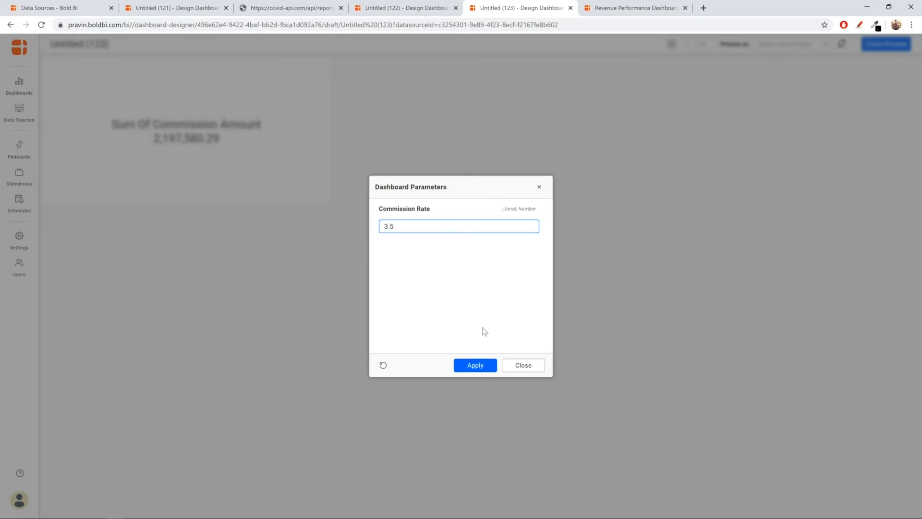
{"action": "left_click", "coordinate": [476, 365]}
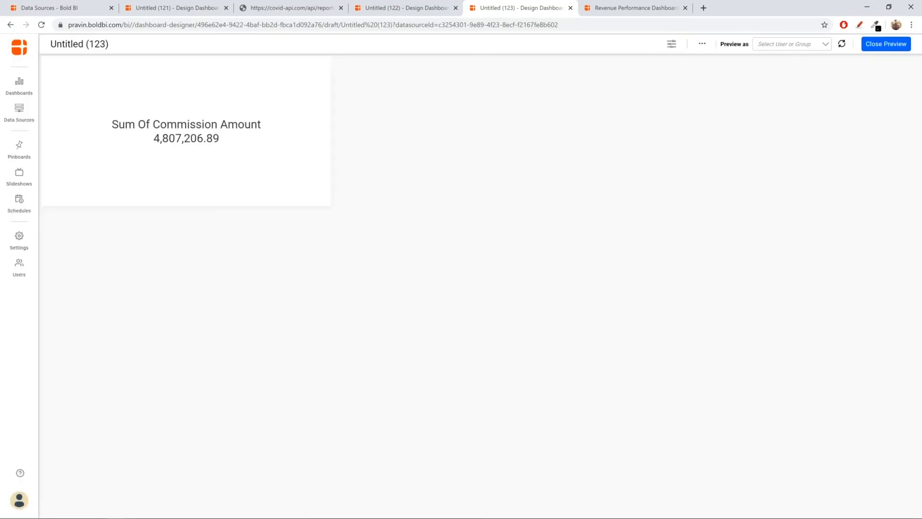
{"action": "left_click", "coordinate": [887, 45]}
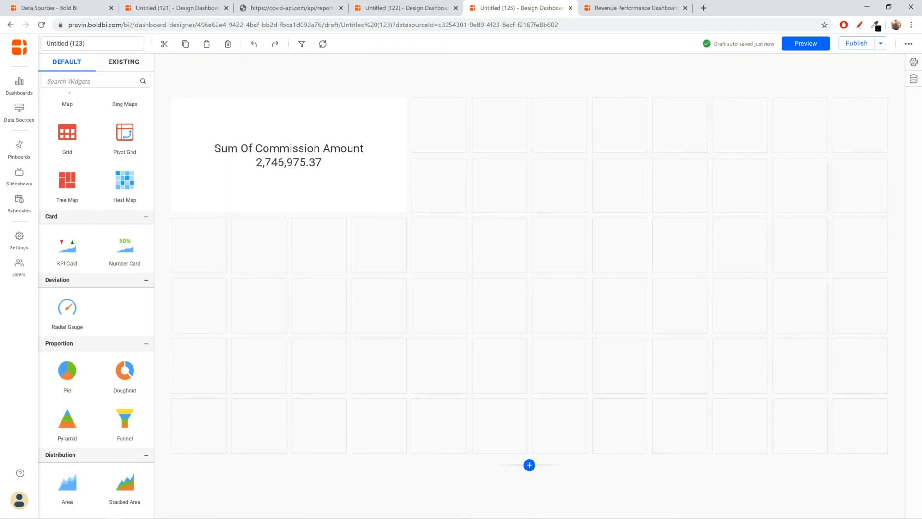
{"action": "key", "text": "alt+Tab"}
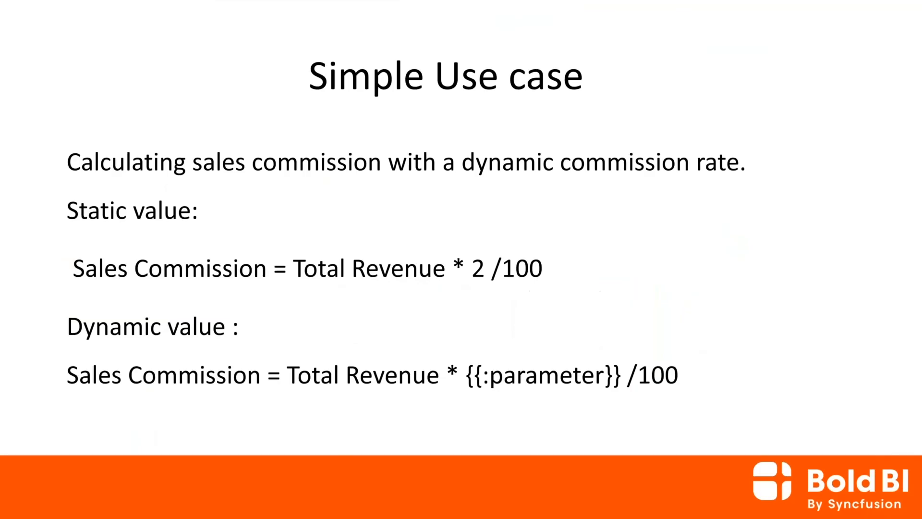
{"action": "key", "text": "Right"}
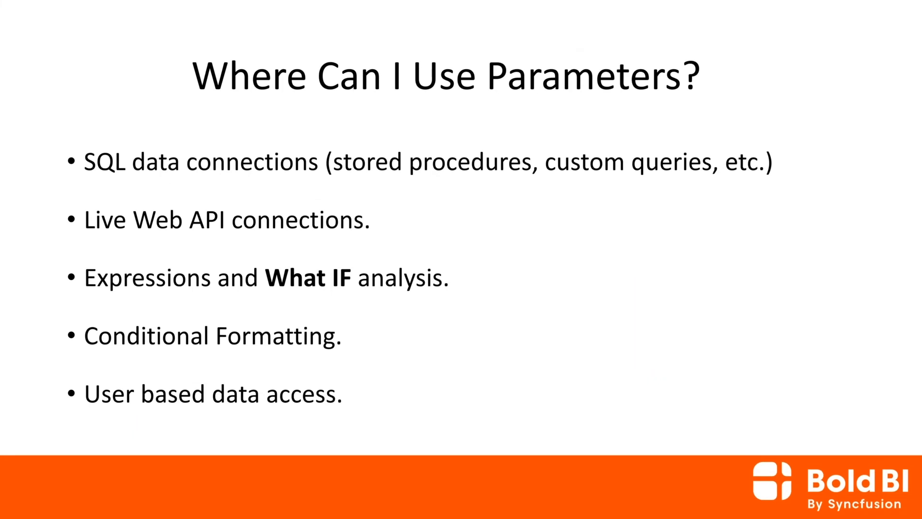
{"action": "key", "text": "alt+Tab"}
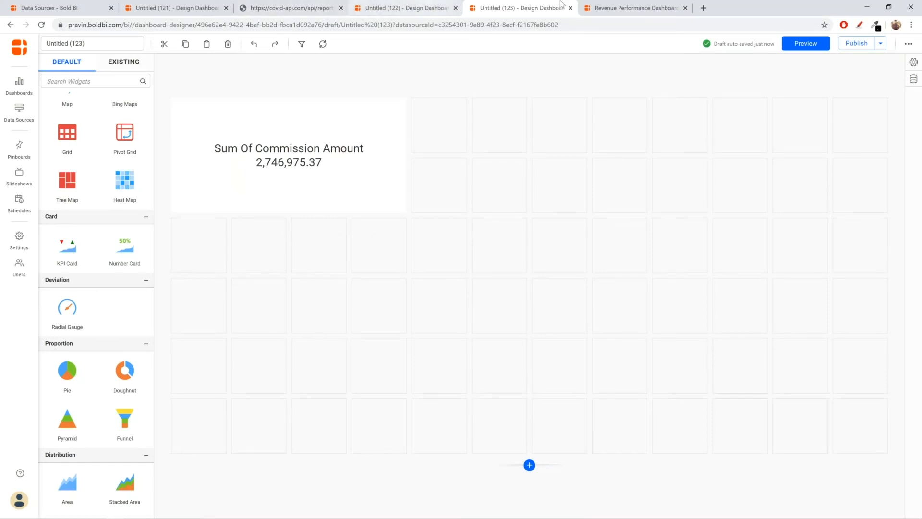
Go to the Revenue Performance Dashboard, save its GA_channel-Stripe_payouts data source and collapse the data source list.
{"action": "left_click", "coordinate": [626, 5]}
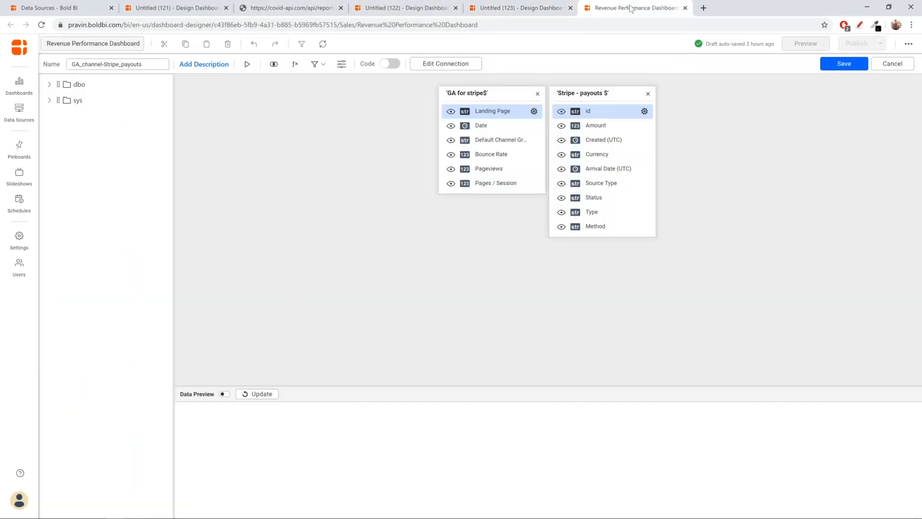
{"action": "left_click", "coordinate": [880, 69]}
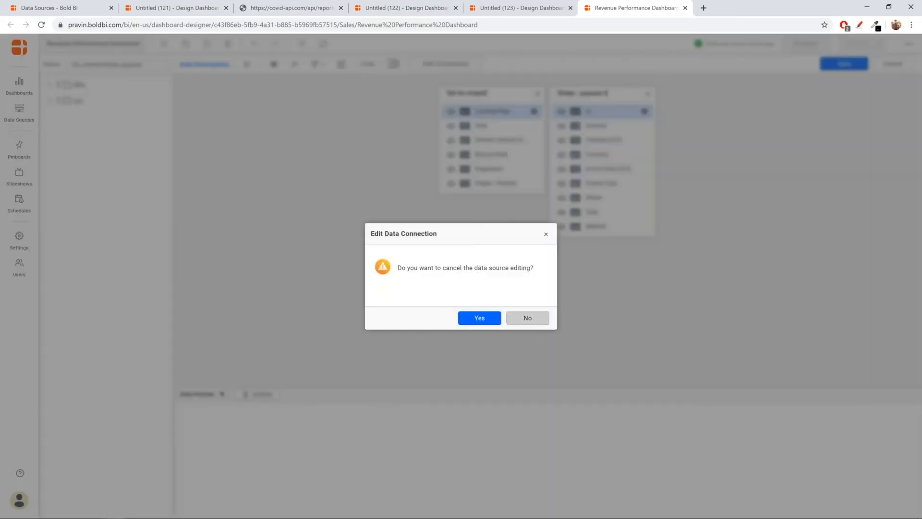
{"action": "left_click", "coordinate": [527, 317]}
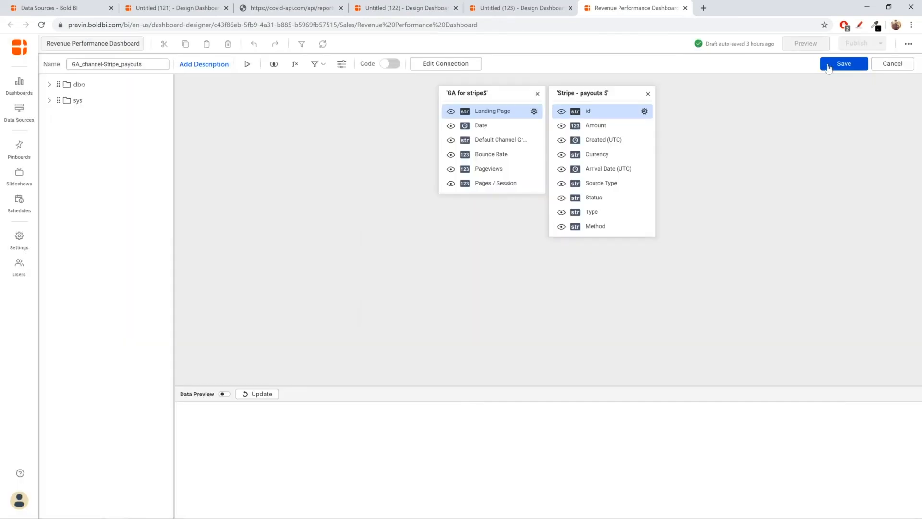
{"action": "left_click", "coordinate": [829, 67]}
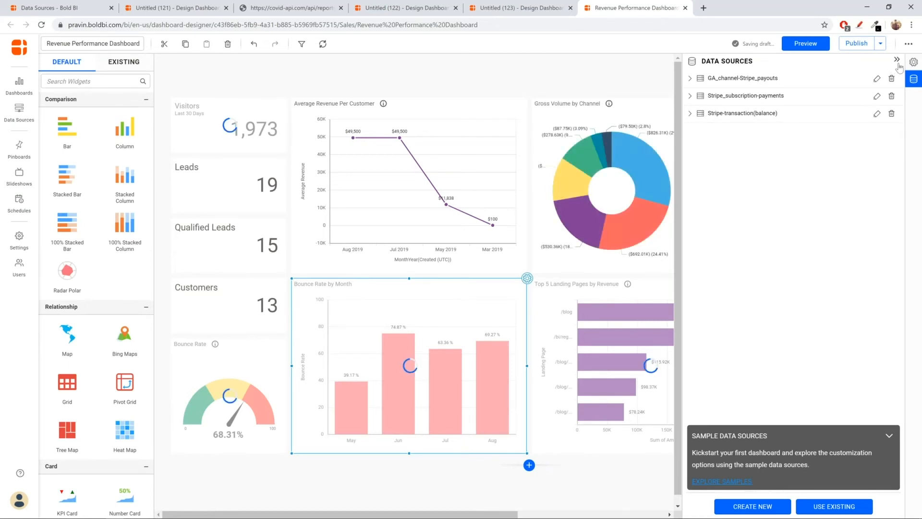
{"action": "left_click", "coordinate": [898, 62]}
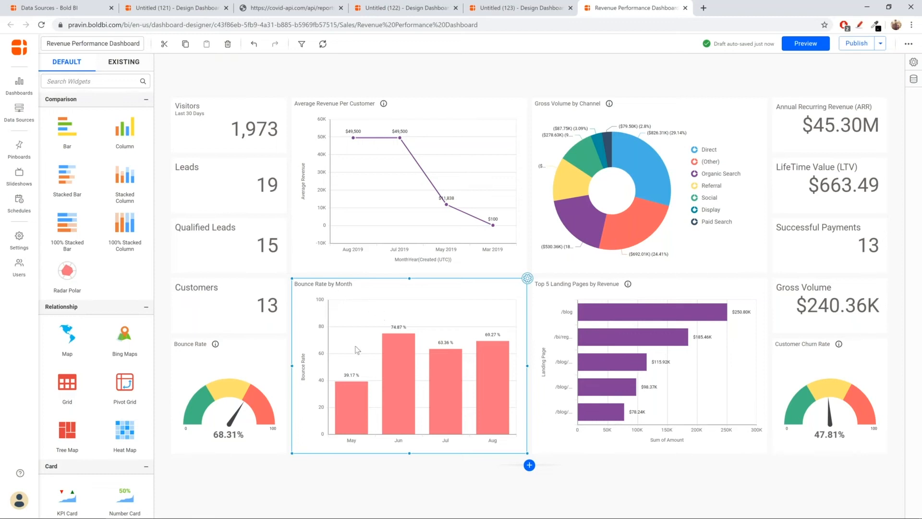
Enable advanced formatting for the Bounce Rate by Month chart and choose Rule as the conditional formatting color type.
{"action": "mouse_move", "coordinate": [355, 388]}
{"action": "mouse_move", "coordinate": [451, 387]}
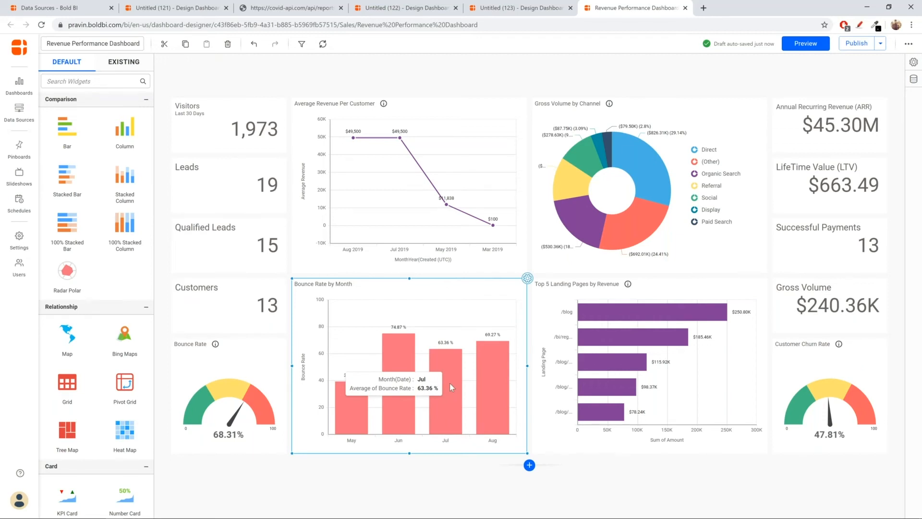
{"action": "mouse_move", "coordinate": [496, 400]}
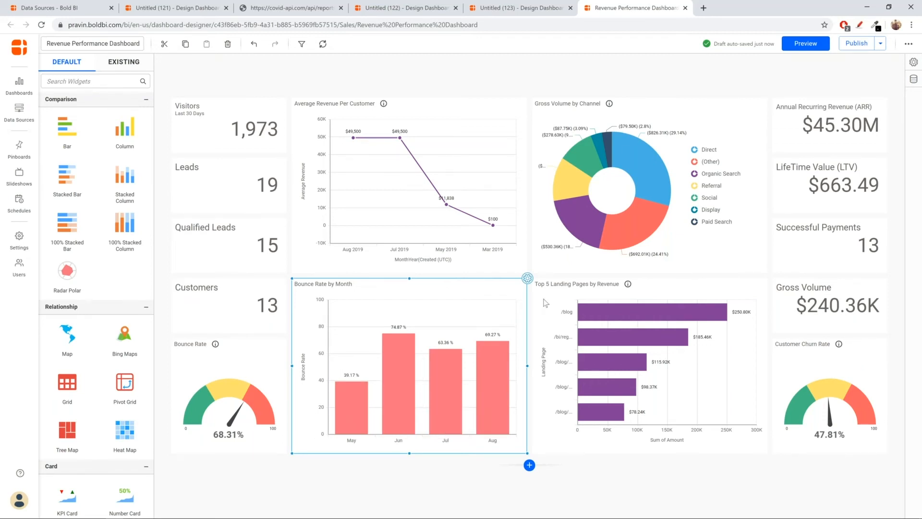
{"action": "left_click", "coordinate": [527, 278]}
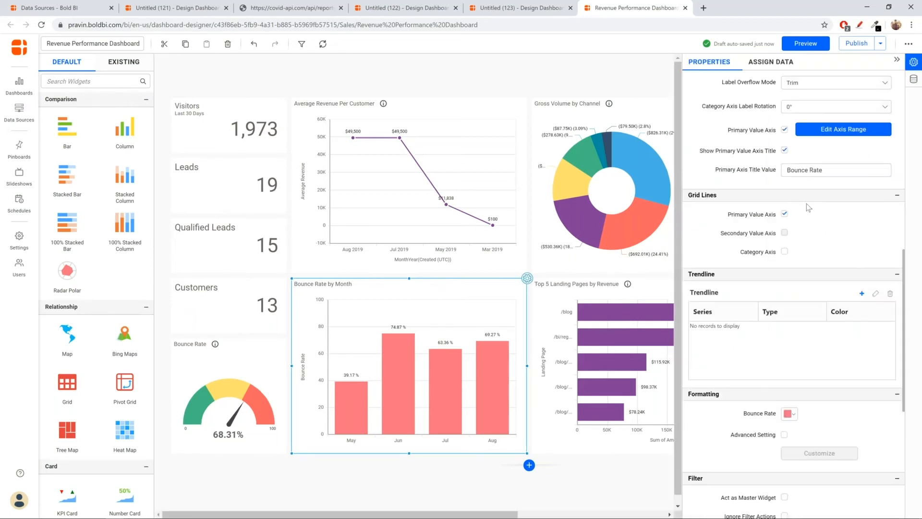
{"action": "scroll", "coordinate": [806, 203], "scroll_direction": "down", "scroll_amount": 1}
{"action": "scroll", "coordinate": [806, 203], "scroll_direction": "up", "scroll_amount": 4}
{"action": "scroll", "coordinate": [806, 204], "scroll_direction": "down", "scroll_amount": 5}
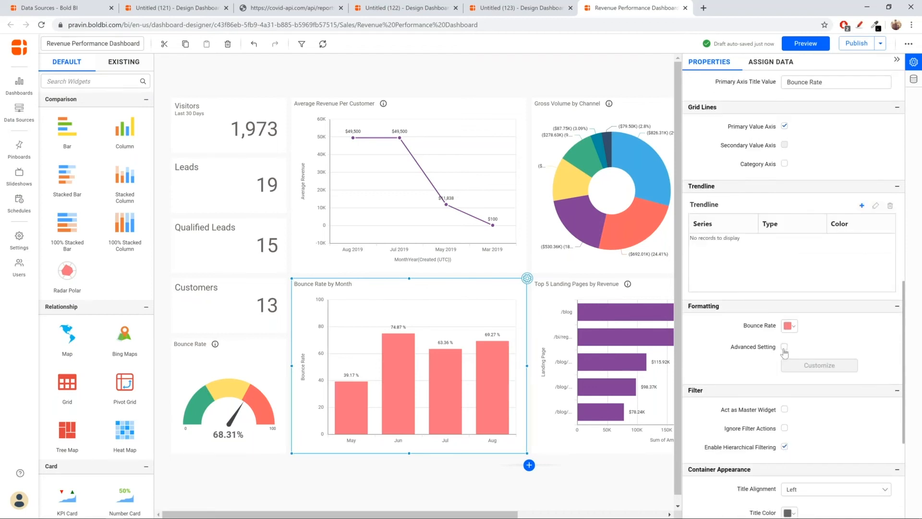
{"action": "left_click", "coordinate": [785, 348]}
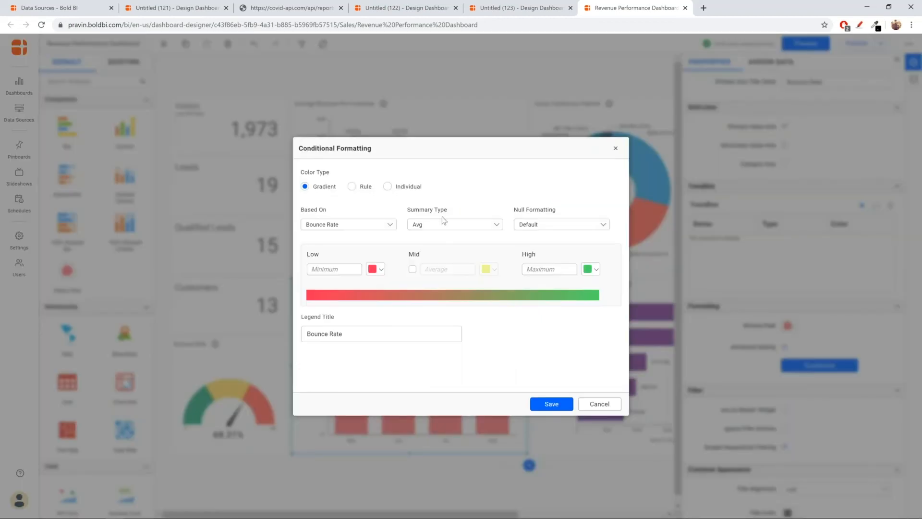
{"action": "left_click", "coordinate": [352, 188]}
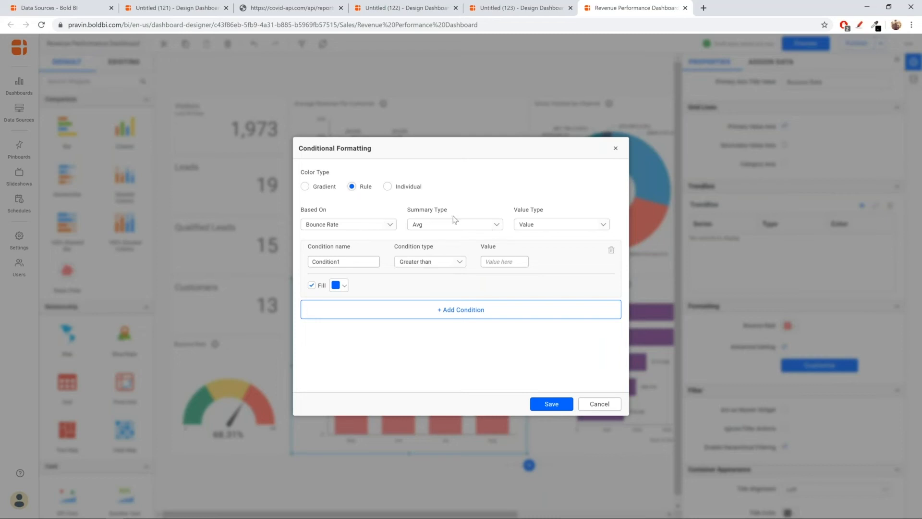
Set the first Bounce Rate condition to Between 40 and 70 with a yellow fill.
{"action": "left_click", "coordinate": [501, 262]}
{"action": "type", "text": "40"}
{"action": "left_click", "coordinate": [453, 263]}
{"action": "scroll", "coordinate": [441, 312], "scroll_direction": "down", "scroll_amount": 2}
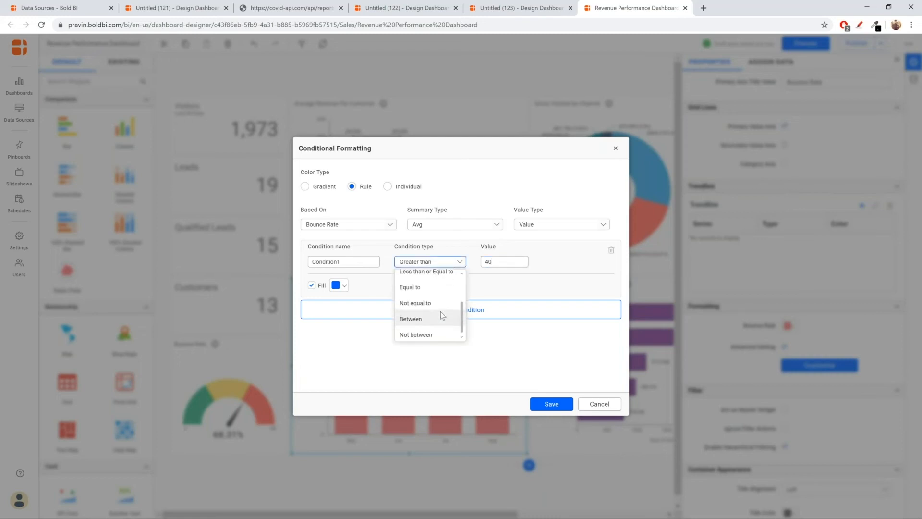
{"action": "left_click", "coordinate": [440, 311]}
{"action": "left_click", "coordinate": [562, 262]}
{"action": "type", "text": "70"}
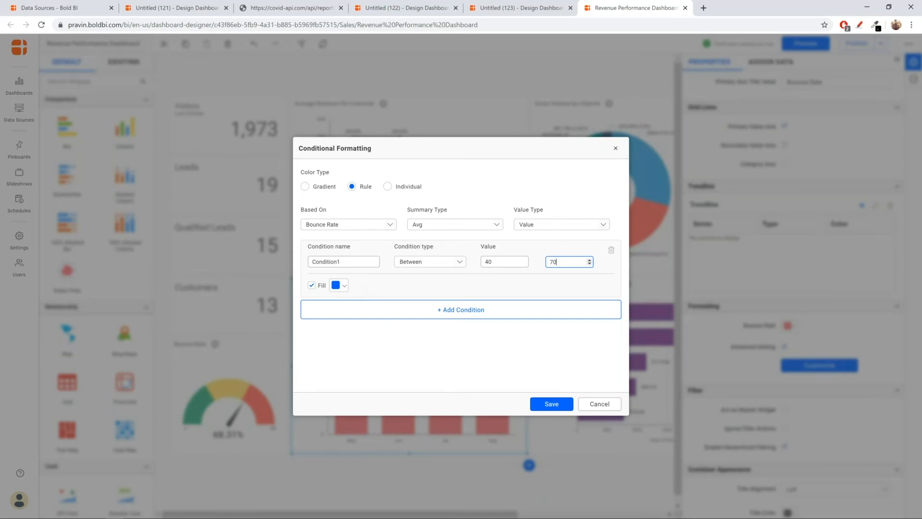
{"action": "left_click", "coordinate": [344, 285]}
{"action": "left_click", "coordinate": [341, 416]}
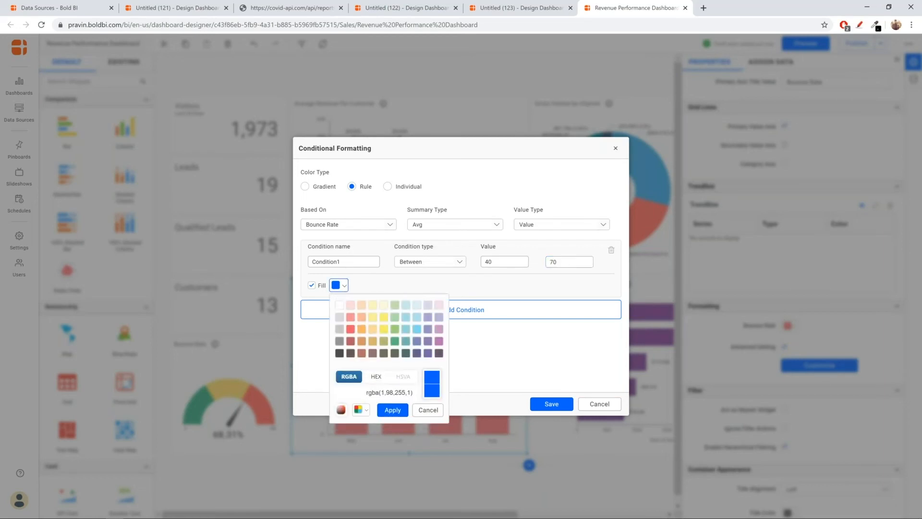
{"action": "left_click", "coordinate": [383, 329]}
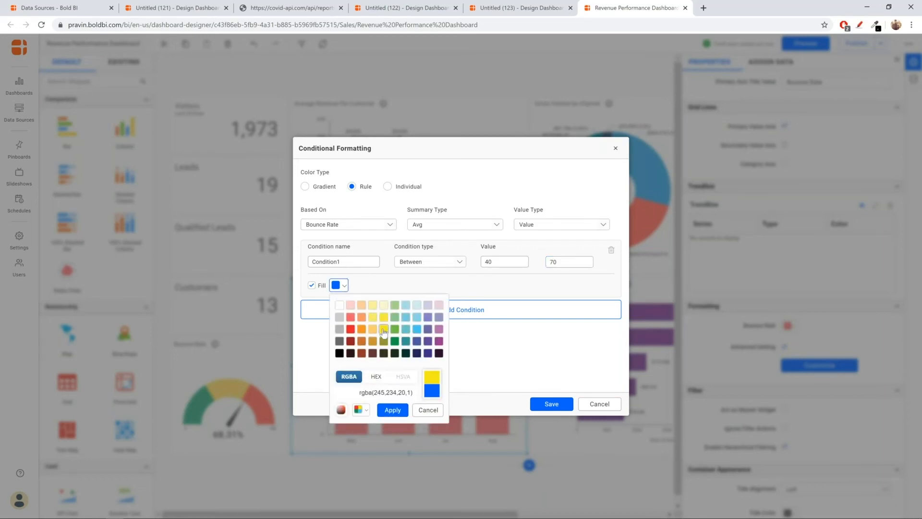
{"action": "left_click", "coordinate": [394, 410]}
Add a second condition, Less than or Equal to 40, with a green fill.
{"action": "left_click", "coordinate": [446, 311]}
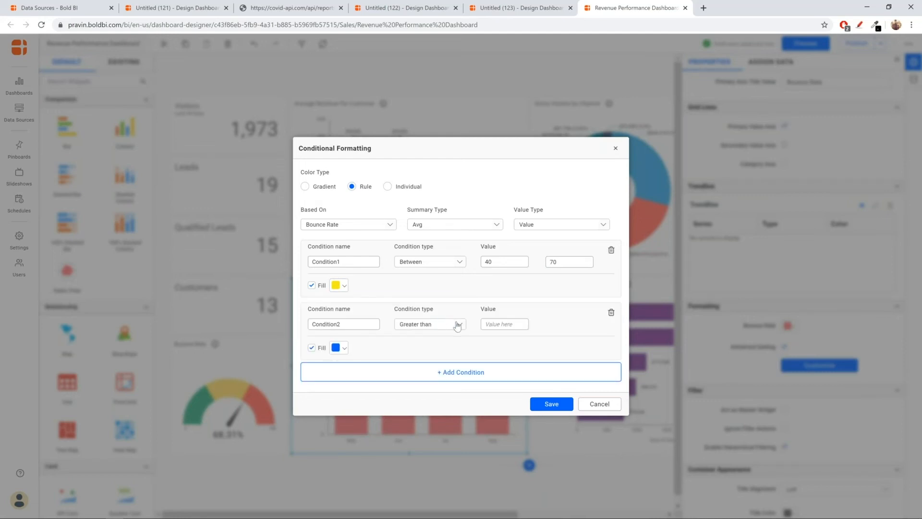
{"action": "left_click", "coordinate": [457, 326]}
{"action": "left_click", "coordinate": [445, 375]}
{"action": "left_click", "coordinate": [498, 325]}
{"action": "type", "text": "40"}
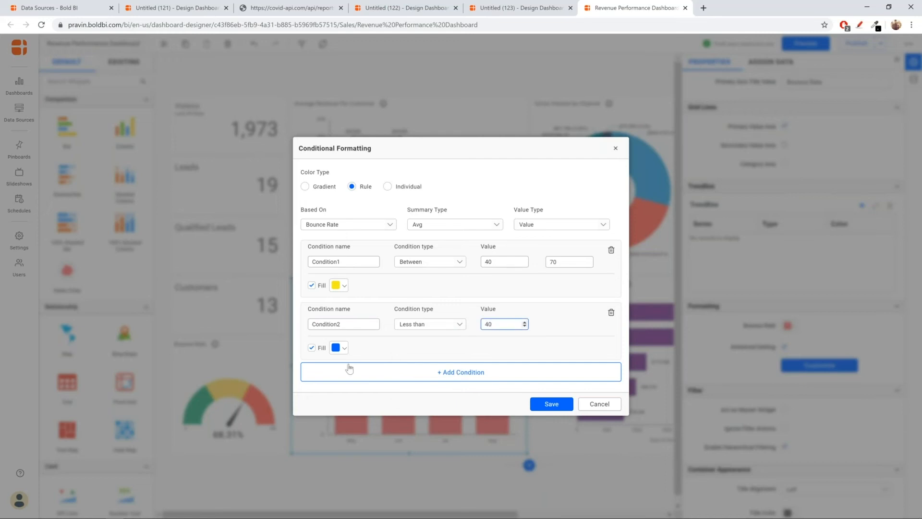
{"action": "left_click", "coordinate": [346, 349]}
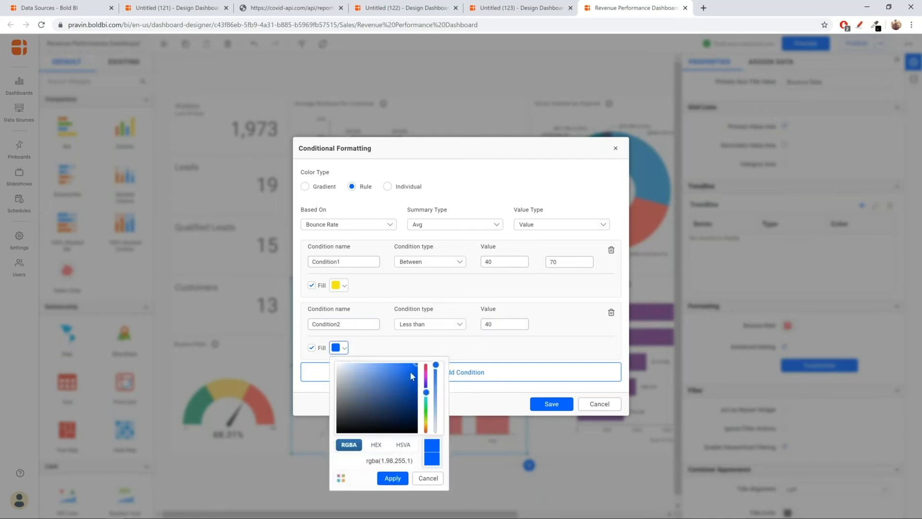
{"action": "left_click", "coordinate": [464, 326]}
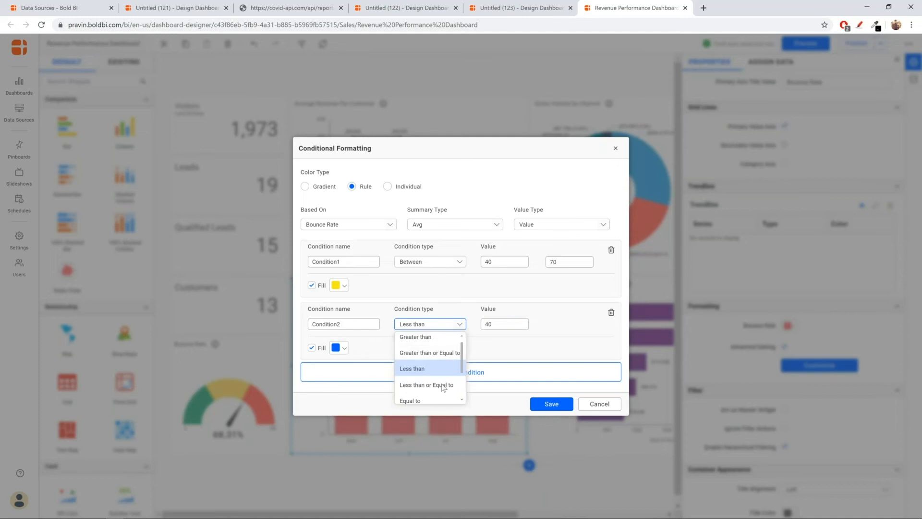
{"action": "left_click", "coordinate": [442, 386]}
{"action": "left_click", "coordinate": [344, 348]}
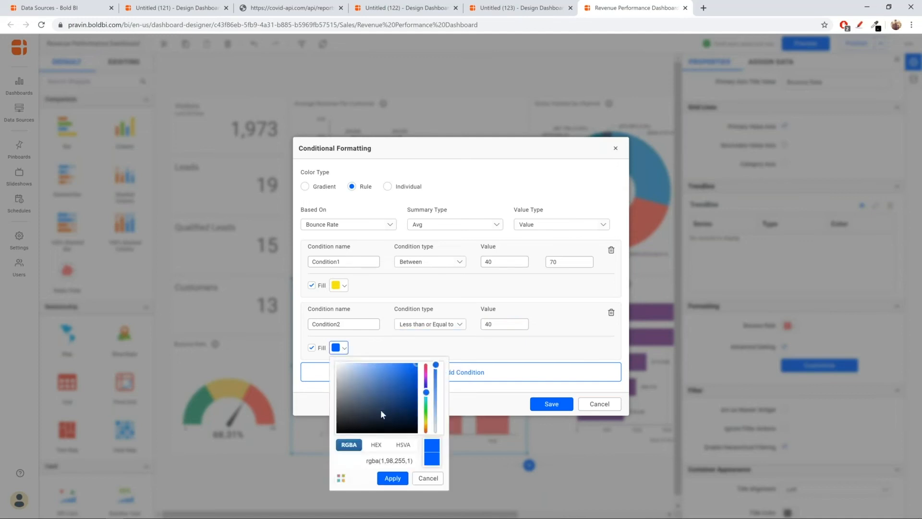
{"action": "left_click", "coordinate": [341, 478]}
{"action": "left_click", "coordinate": [394, 392]}
{"action": "left_click", "coordinate": [393, 473]}
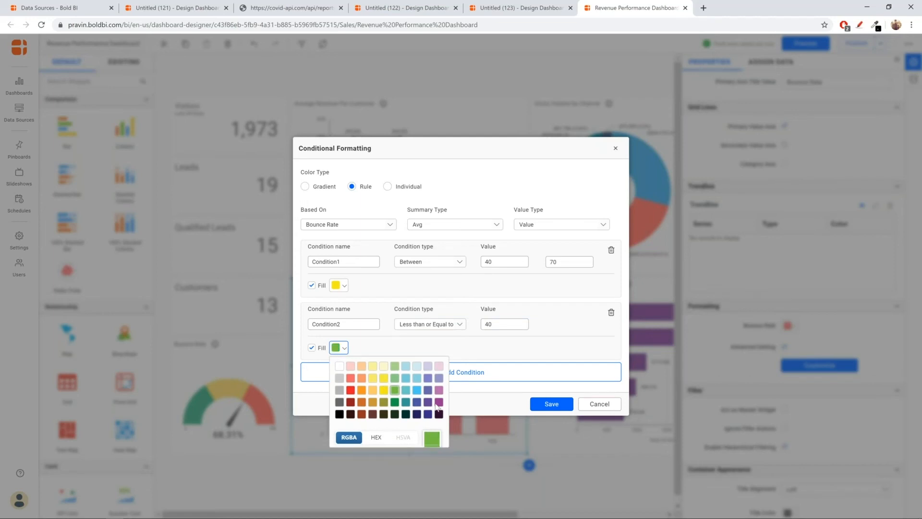
Add a third condition and change the upper limit of the first condition to 60.
{"action": "left_click", "coordinate": [453, 374]}
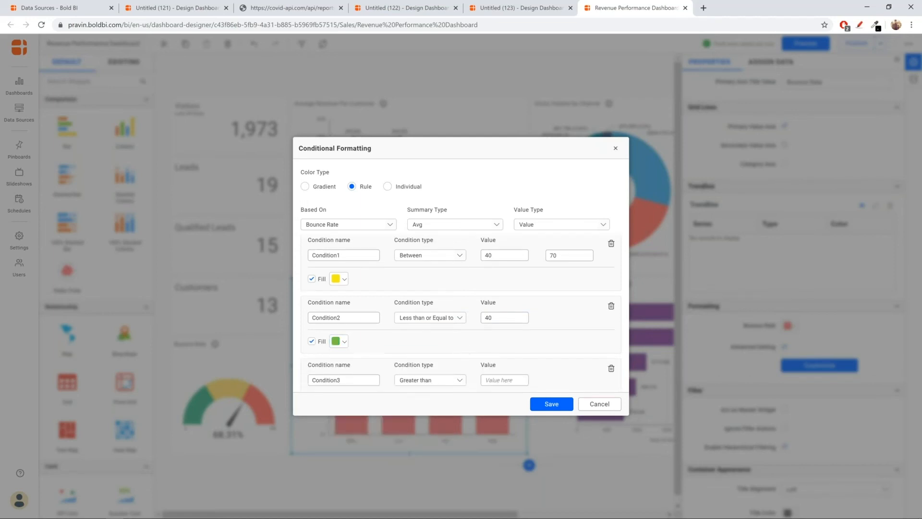
{"action": "left_click", "coordinate": [493, 347]}
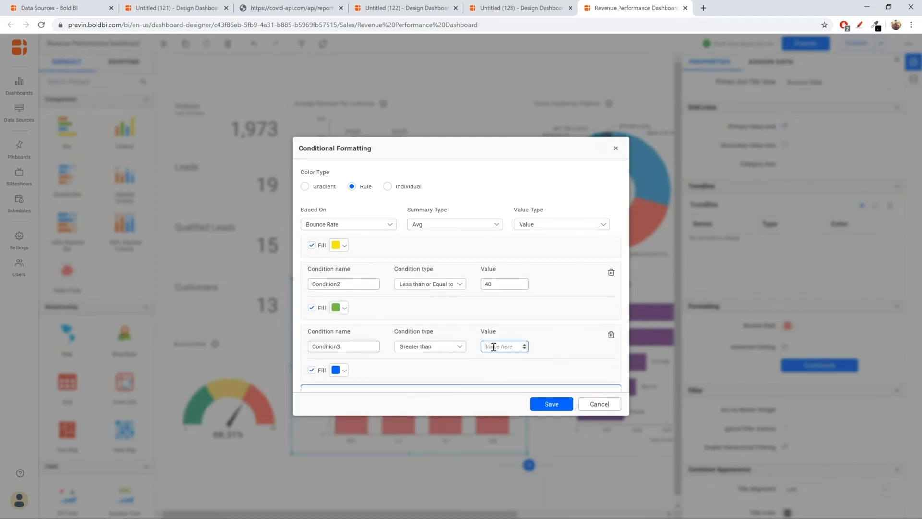
{"action": "scroll", "coordinate": [504, 285], "scroll_direction": "up", "scroll_amount": 1}
{"action": "scroll", "coordinate": [505, 285], "scroll_direction": "down", "scroll_amount": 2}
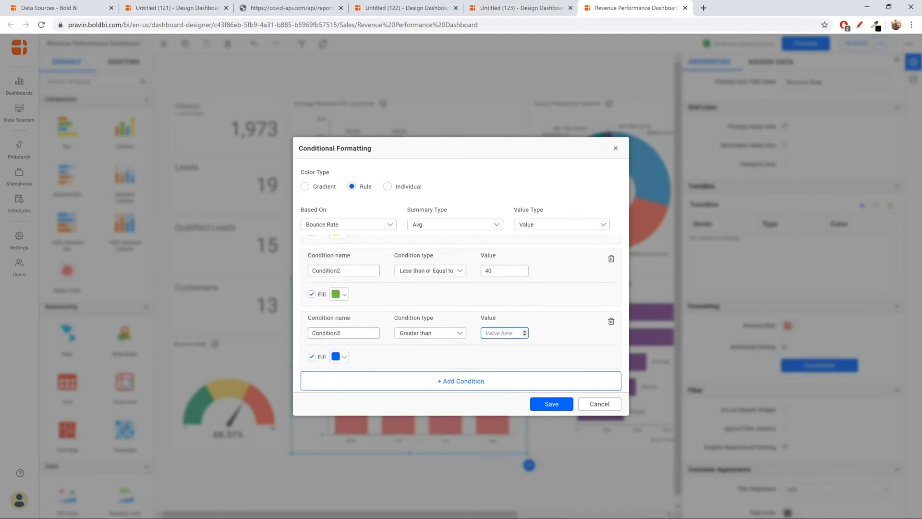
{"action": "scroll", "coordinate": [520, 277], "scroll_direction": "up", "scroll_amount": 2}
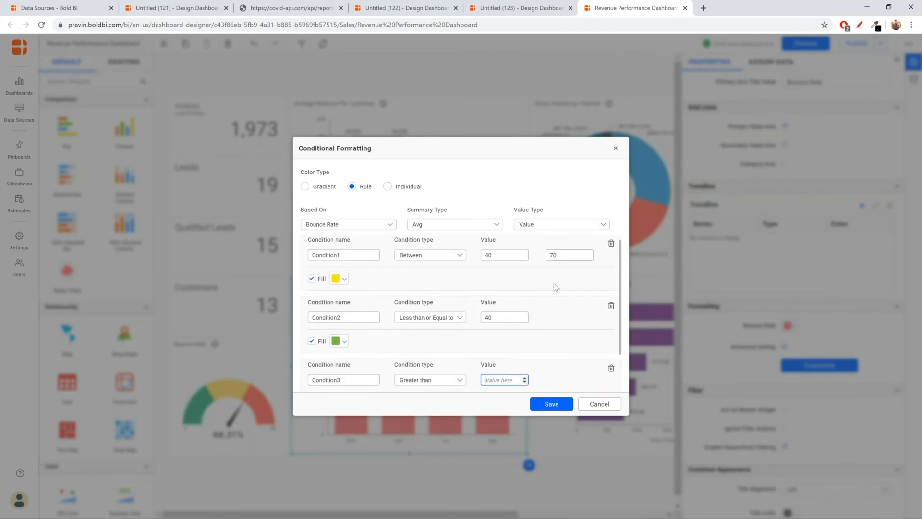
{"action": "double_click", "coordinate": [563, 255]}
{"action": "type", "text": "60"}
Set the third condition to Greater than 60 with a red fill and save the conditional formatting.
{"action": "scroll", "coordinate": [497, 330], "scroll_direction": "down", "scroll_amount": 2}
{"action": "left_click", "coordinate": [496, 331]}
{"action": "type", "text": "60"}
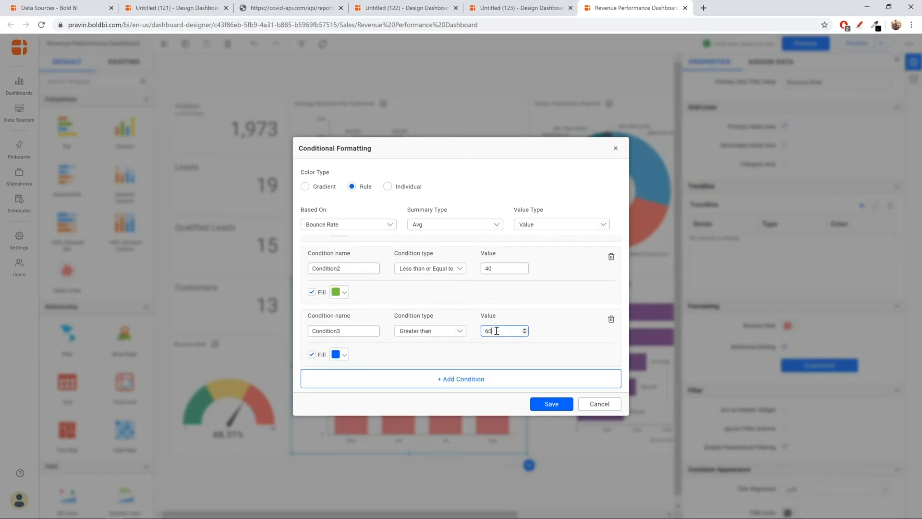
{"action": "left_click", "coordinate": [344, 355]}
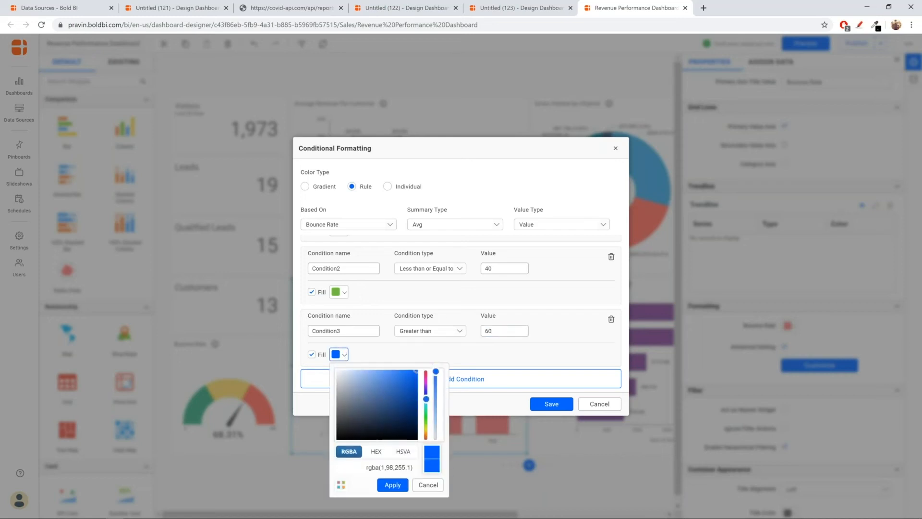
{"action": "left_click", "coordinate": [341, 484]}
{"action": "left_click", "coordinate": [351, 398]}
{"action": "left_click", "coordinate": [392, 480]}
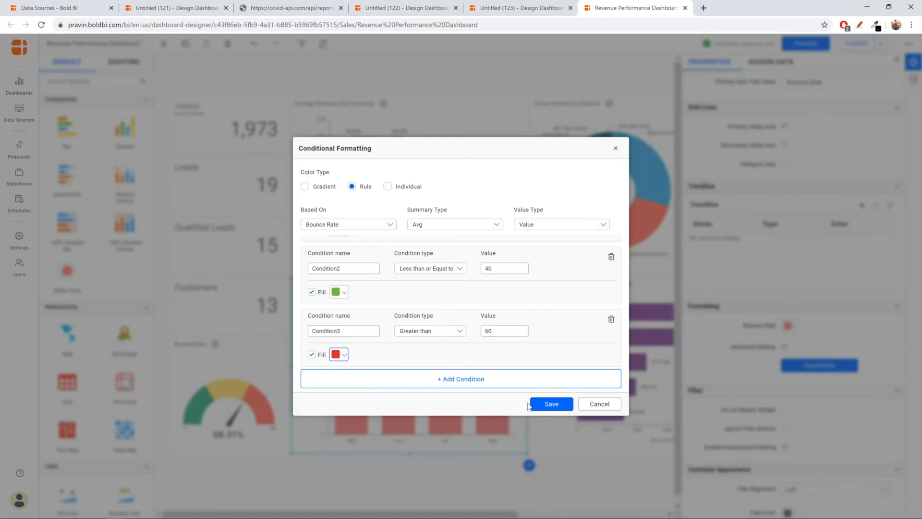
{"action": "left_click", "coordinate": [538, 407]}
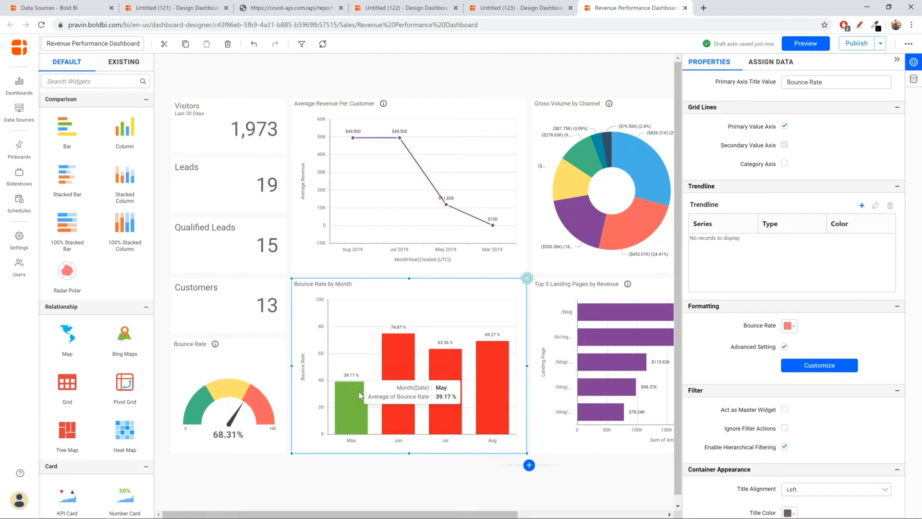
Set Condition1's upper limit and Condition3's threshold to 70 in the Bounce Rate by Month chart's conditional formatting, and save it.
{"action": "left_click", "coordinate": [801, 364]}
{"action": "left_click", "coordinate": [566, 263]}
{"action": "key", "text": "BackSpace"}
{"action": "key", "text": "BackSpace"}
{"action": "key", "text": "BackSpace"}
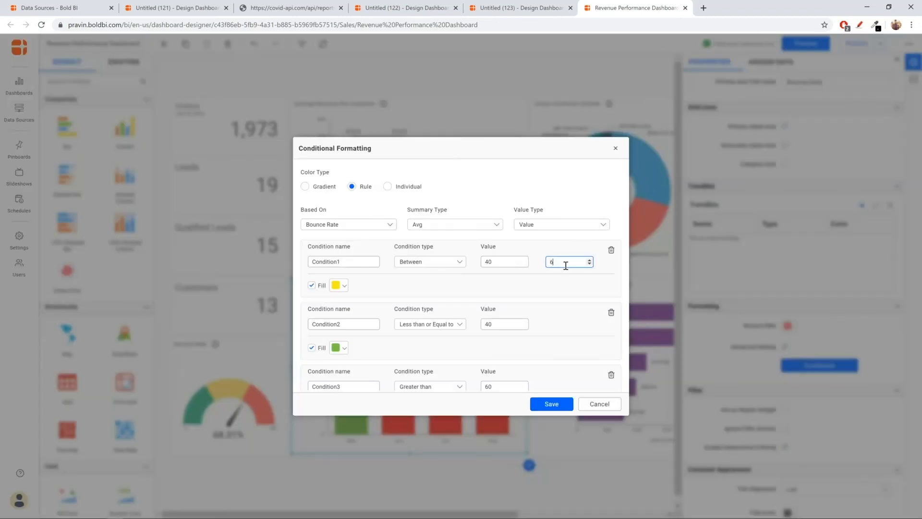
{"action": "type", "text": "70"}
{"action": "scroll", "coordinate": [518, 311], "scroll_direction": "down", "scroll_amount": 1}
{"action": "left_click", "coordinate": [505, 331]}
{"action": "key", "text": "ctrl+a"}
{"action": "type", "text": "70"}
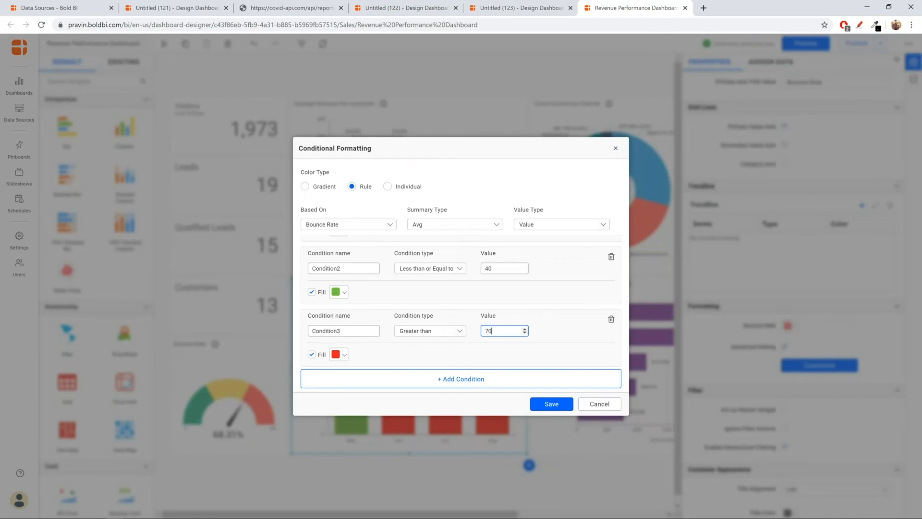
{"action": "left_click", "coordinate": [552, 403]}
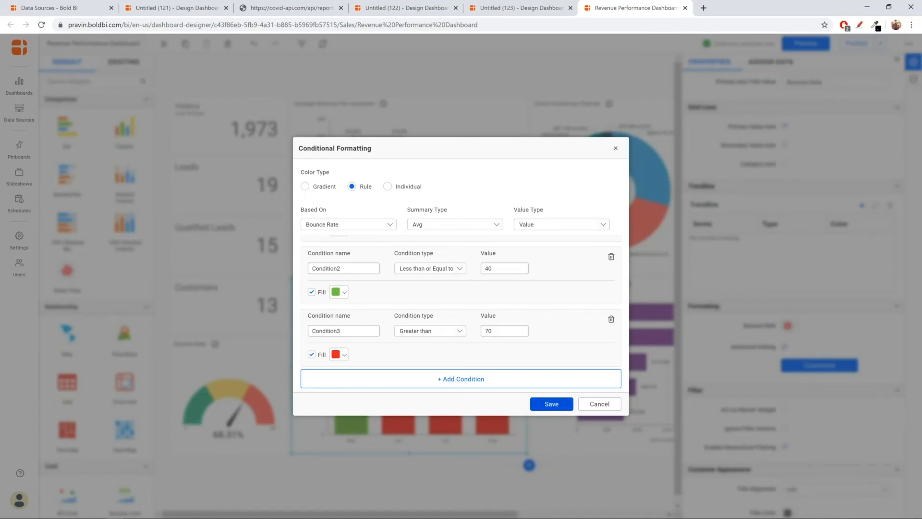
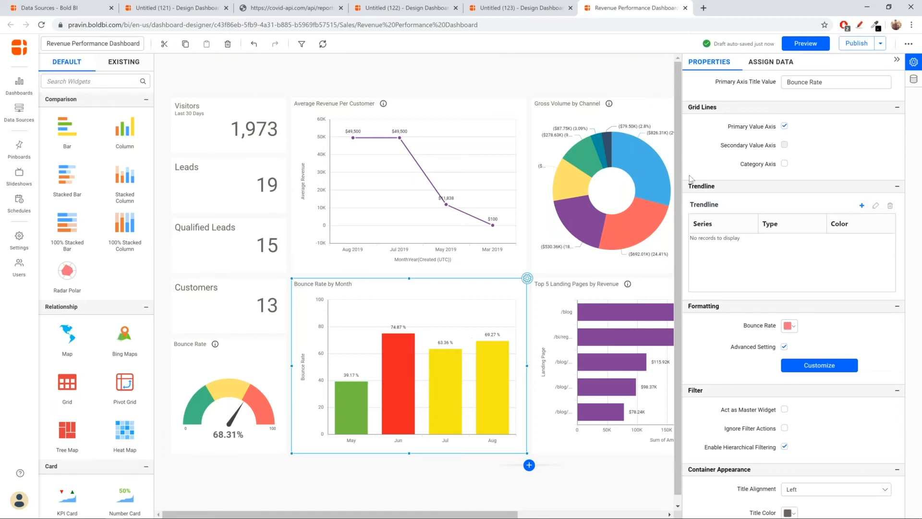
Open the dashboard parameters of the GA_channel-Stripe_payouts data source and name the parameter Bounce Threshold.
{"action": "left_click", "coordinate": [917, 83]}
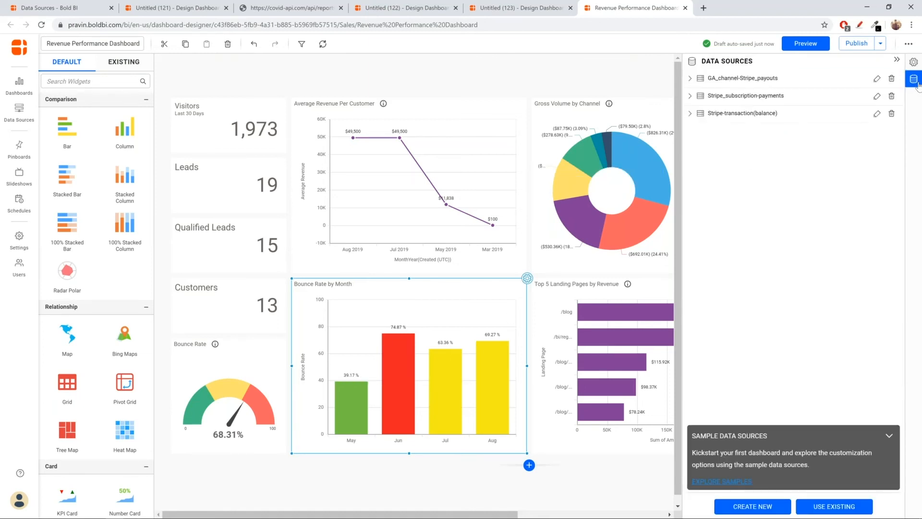
{"action": "left_click", "coordinate": [877, 80]}
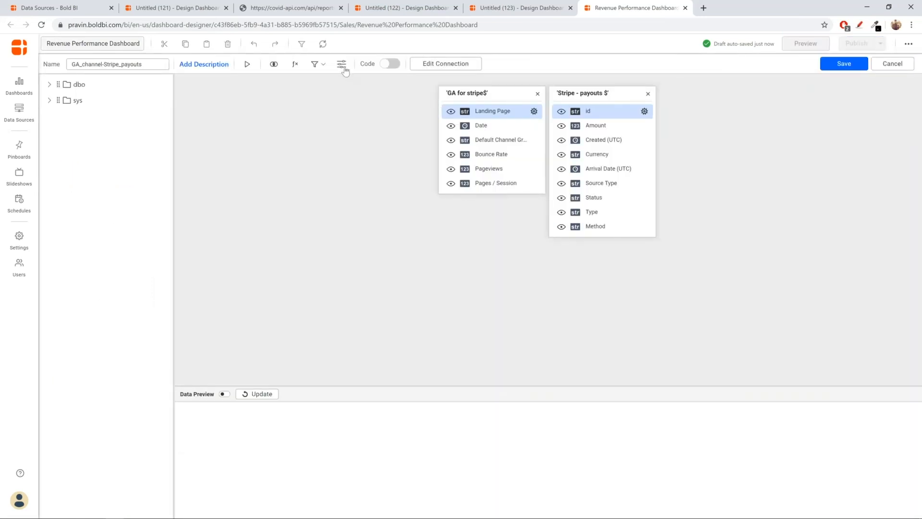
{"action": "left_click", "coordinate": [342, 67]}
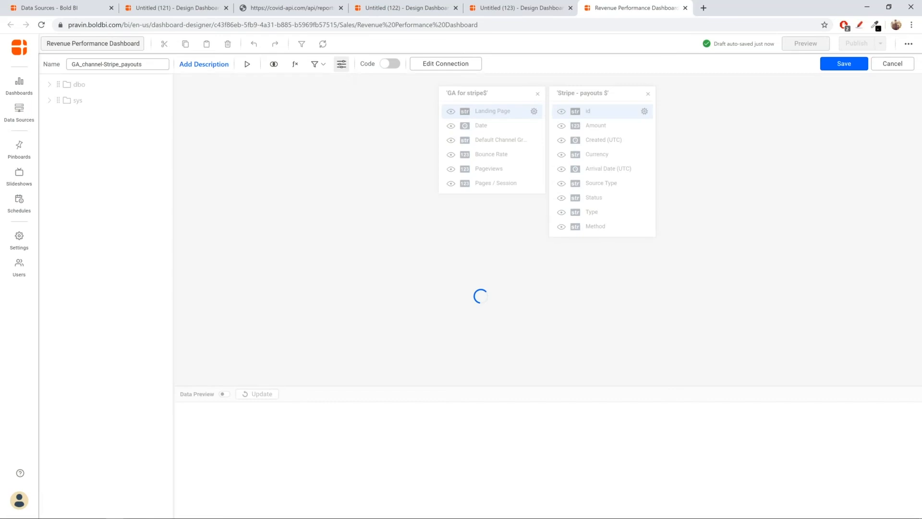
{"action": "key", "text": "ctrl+a"}
{"action": "type", "text": "Bu"}
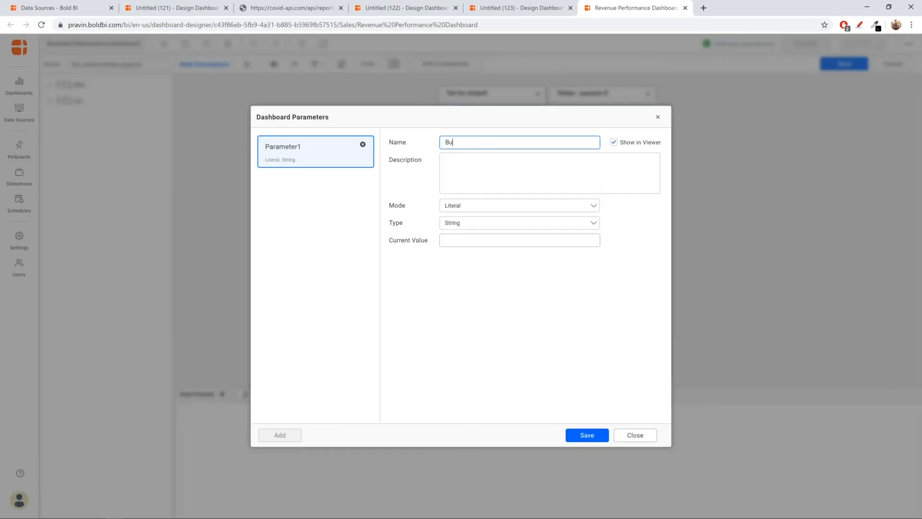
{"action": "key", "text": "BackSpace"}
{"action": "type", "text": "ounce Threshold"}
Define the Bounce Threshold parameter as a Literal Number with a Range from 40 to 60, then save it and close the dialog.
{"action": "left_click", "coordinate": [502, 206]}
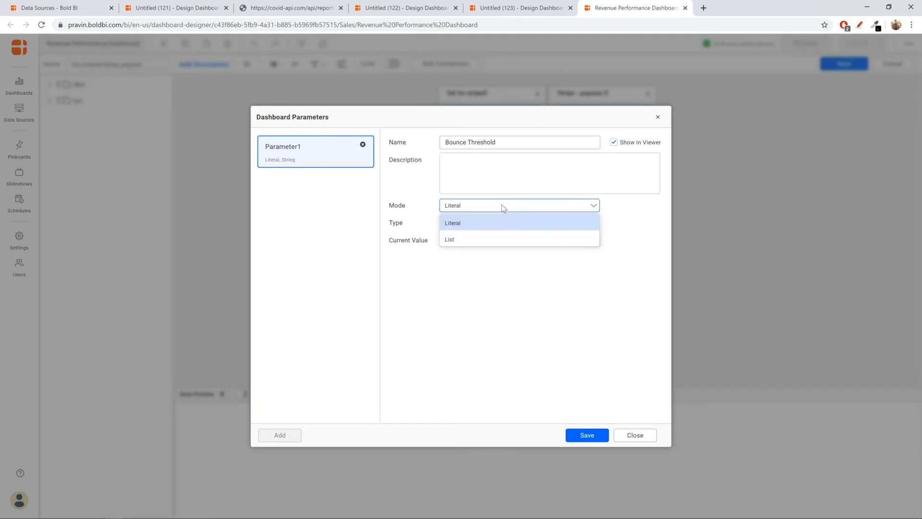
{"action": "left_click", "coordinate": [500, 222]}
{"action": "left_click", "coordinate": [519, 222]}
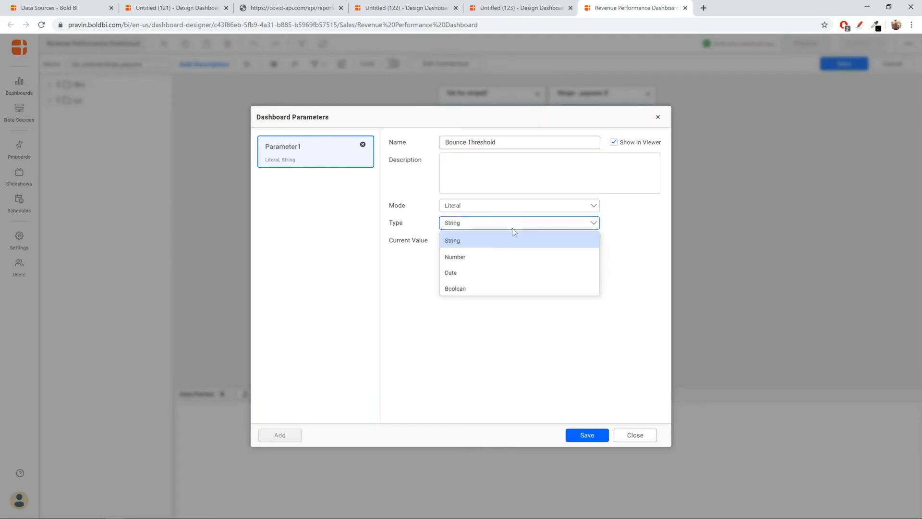
{"action": "left_click", "coordinate": [499, 256]}
{"action": "left_click", "coordinate": [491, 242]}
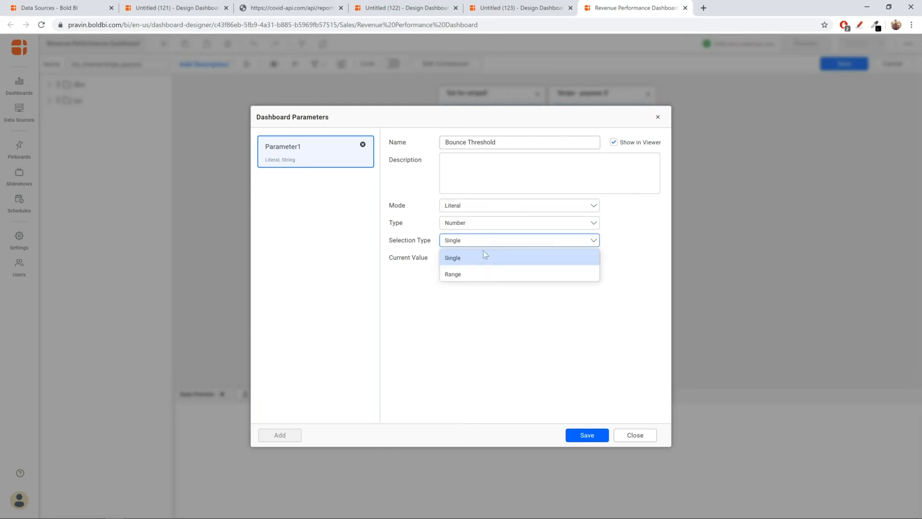
{"action": "left_click", "coordinate": [476, 276]}
{"action": "left_click", "coordinate": [473, 257]}
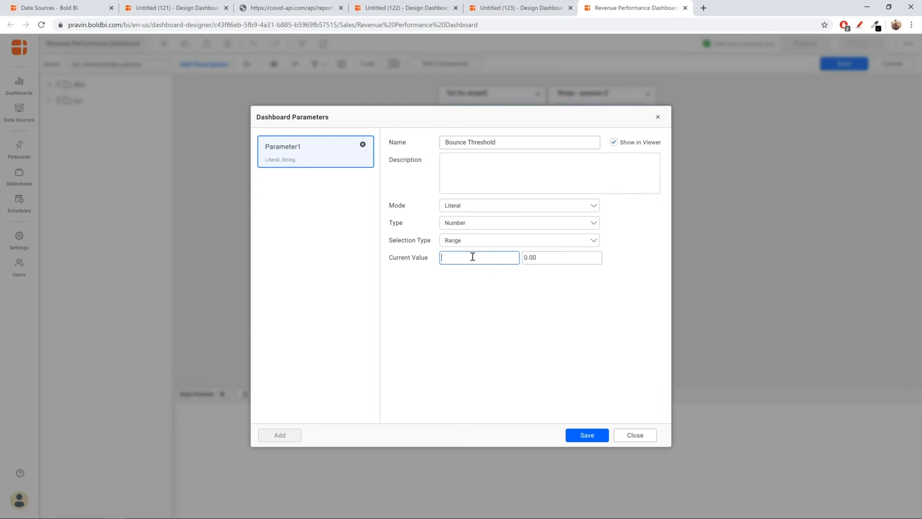
{"action": "type", "text": "40"}
{"action": "left_click", "coordinate": [543, 256]}
{"action": "type", "text": "60"}
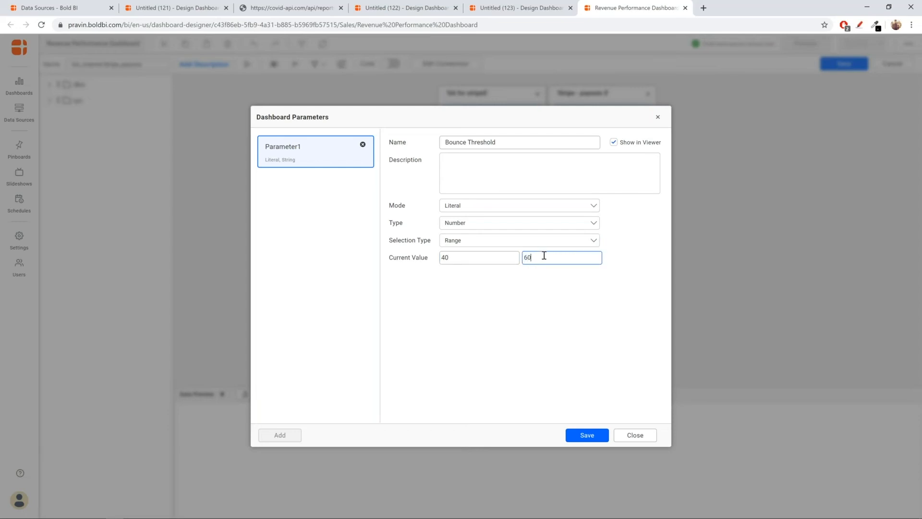
{"action": "left_click", "coordinate": [587, 435]}
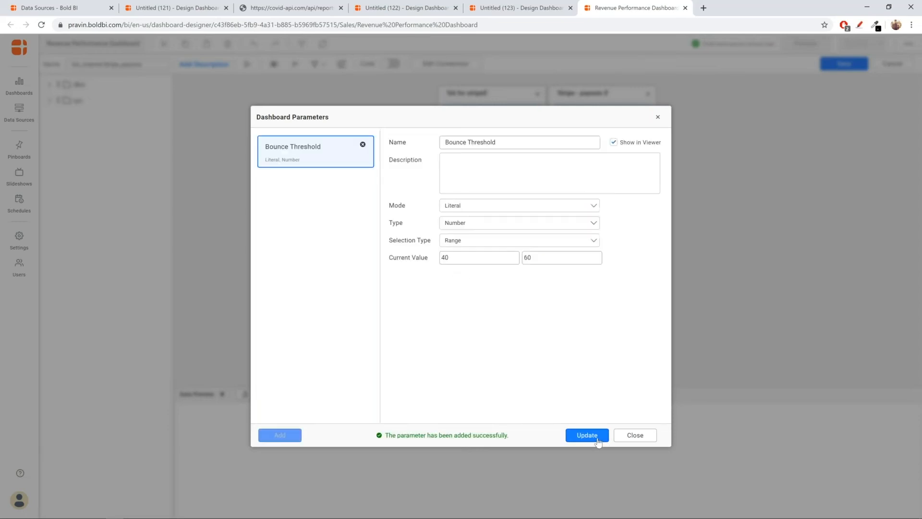
{"action": "left_click", "coordinate": [635, 435]}
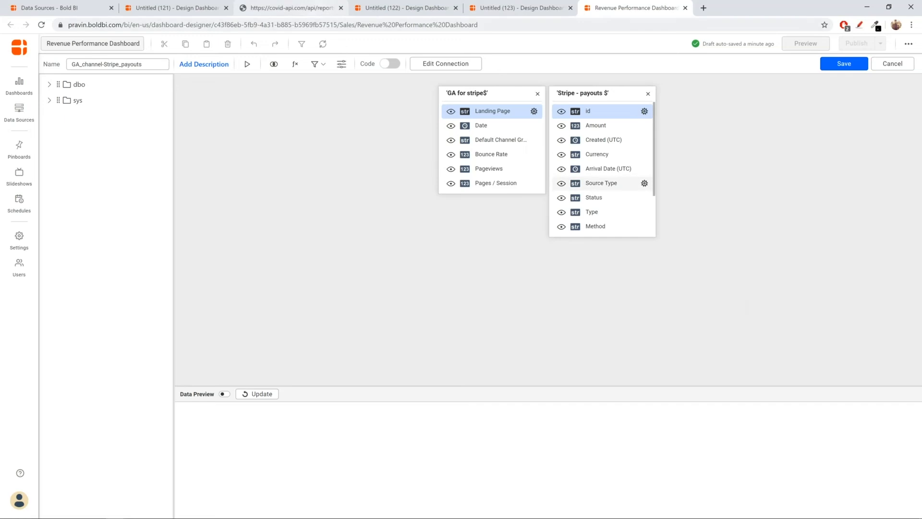
Replace the ColorCoding expression with IF(AVG([Bounce Rate])<@{{:Bounce Threshold.START}},0, as its first part.
{"action": "left_click", "coordinate": [295, 63]}
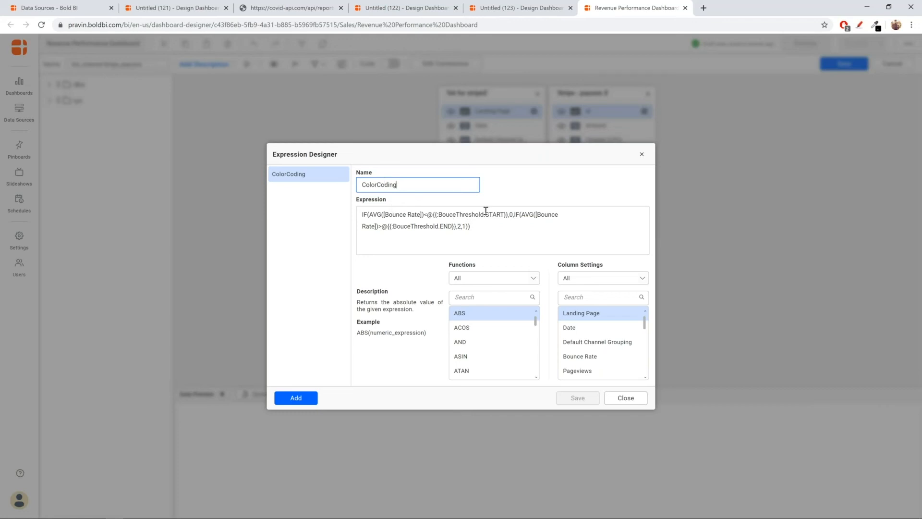
{"action": "left_click_drag", "start_coordinate": [487, 233], "coordinate": [344, 219]}
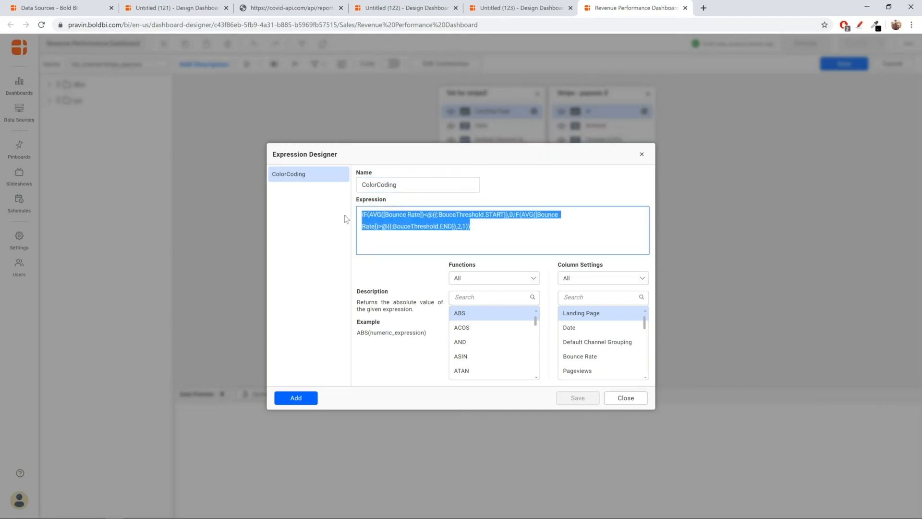
{"action": "key", "text": "BackSpace"}
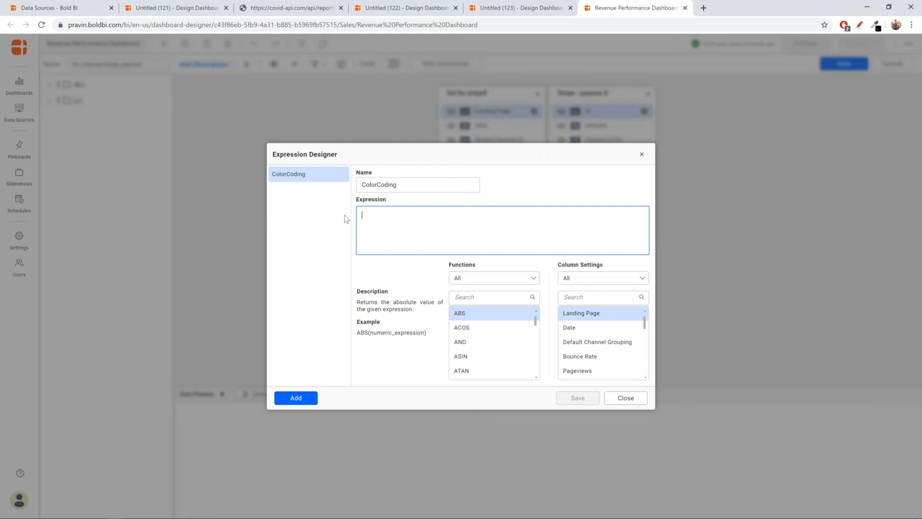
{"action": "type", "text": "IF(AVG("}
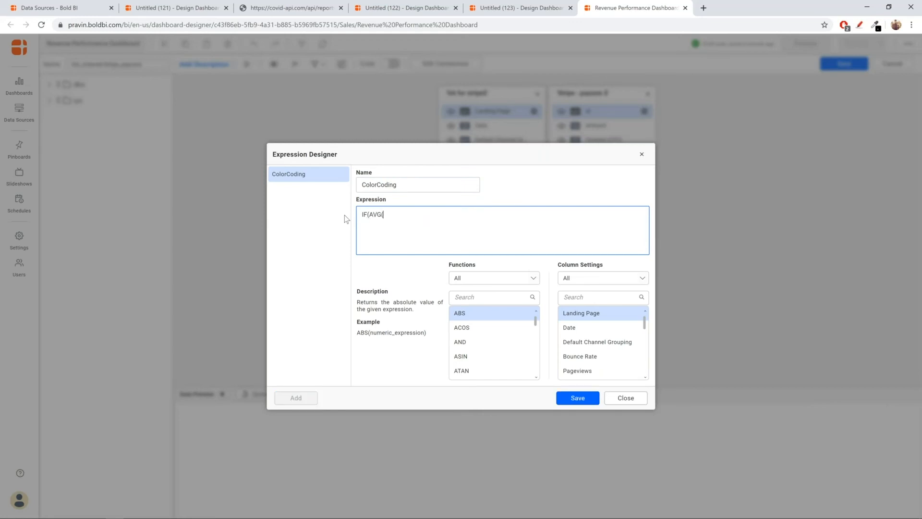
{"action": "double_click", "coordinate": [580, 355]}
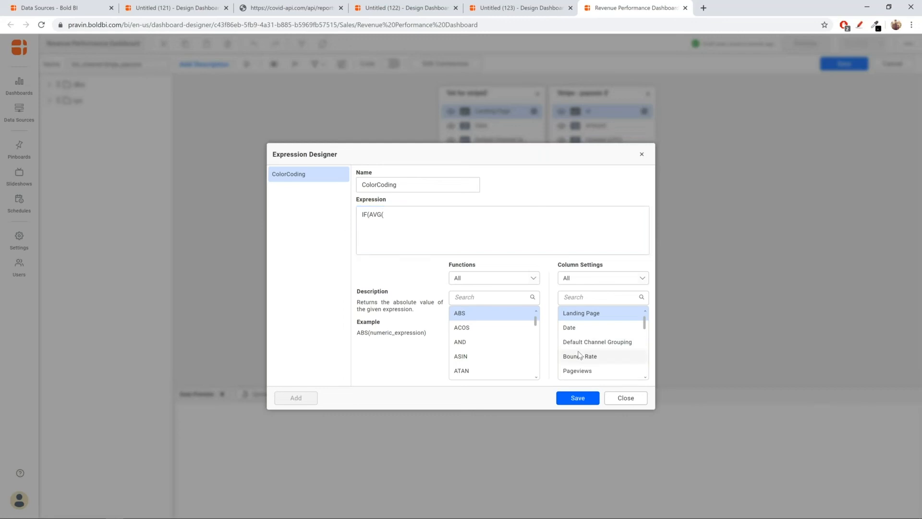
{"action": "type", "text": ")<"}
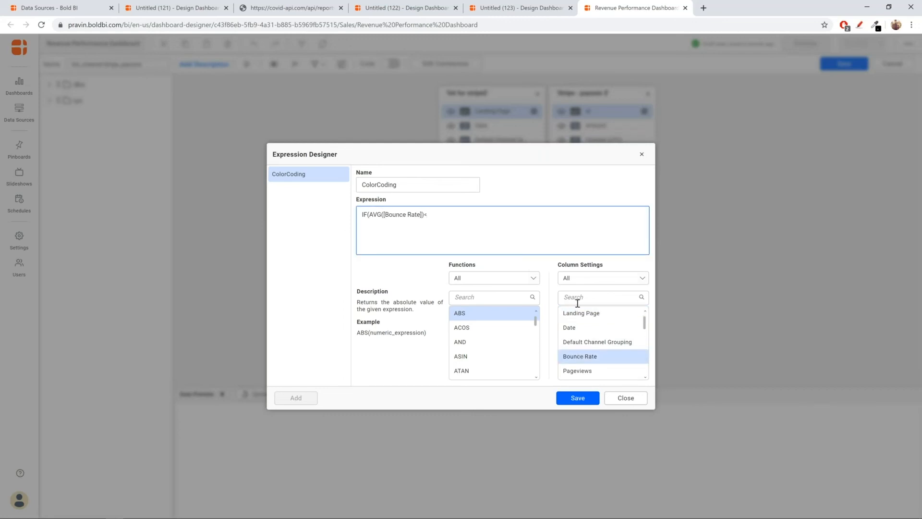
{"action": "scroll", "coordinate": [603, 344], "scroll_direction": "down", "scroll_amount": 5}
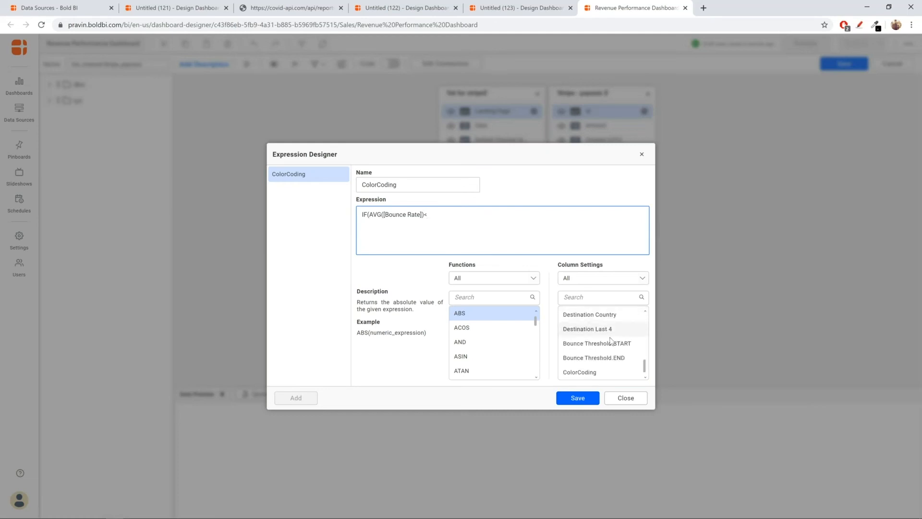
{"action": "double_click", "coordinate": [611, 343]}
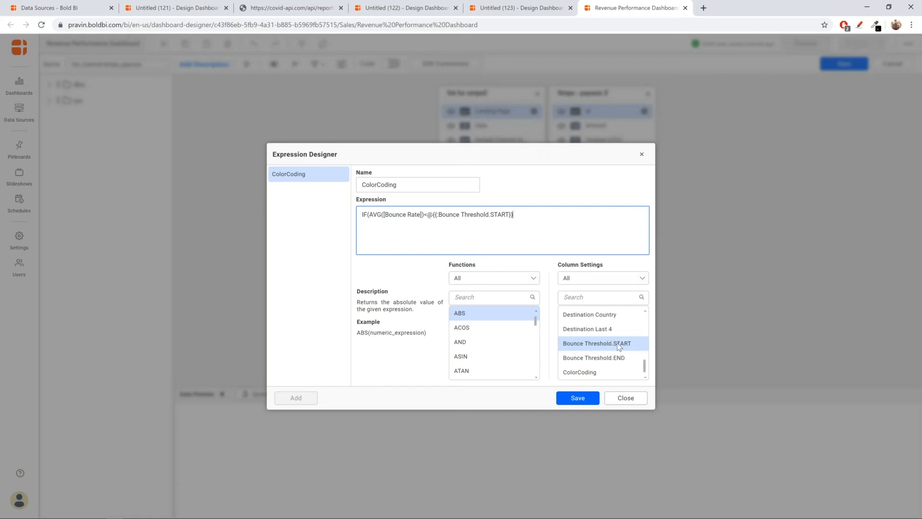
{"action": "type", "text": "0"}
Extend the ColorCoding expression with the nested part (IF(AVG([Bounce Rate])>@{{:Bounce Threshold.END}},2,1)) and try to save it.
{"action": "left_click_drag", "start_coordinate": [513, 215], "coordinate": [360, 215]}
{"action": "key", "text": "ctrl+c"}
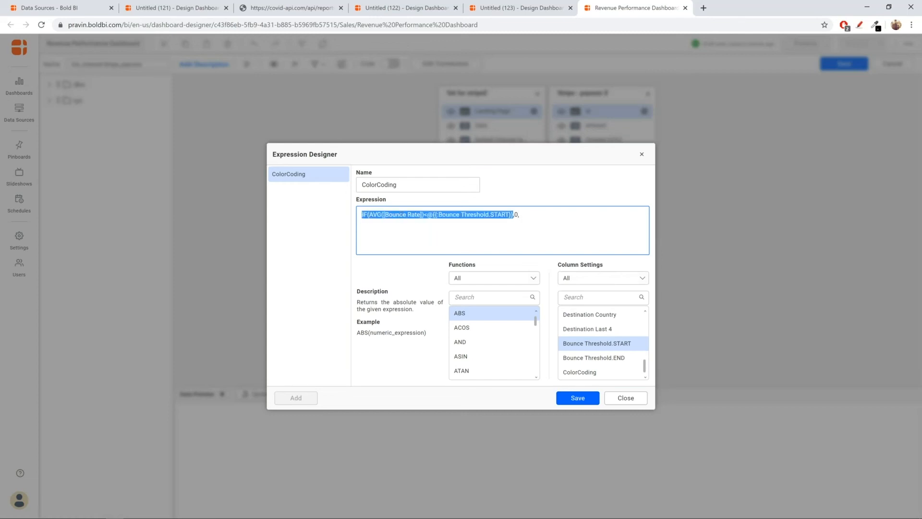
{"action": "left_click", "coordinate": [538, 214]}
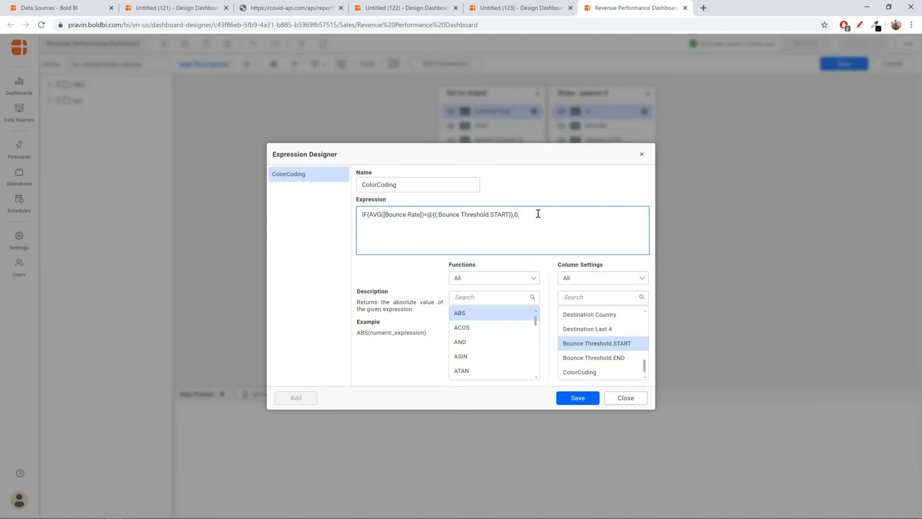
{"action": "type", "text": ",0, ("}
{"action": "key", "text": "ctrl+v"}
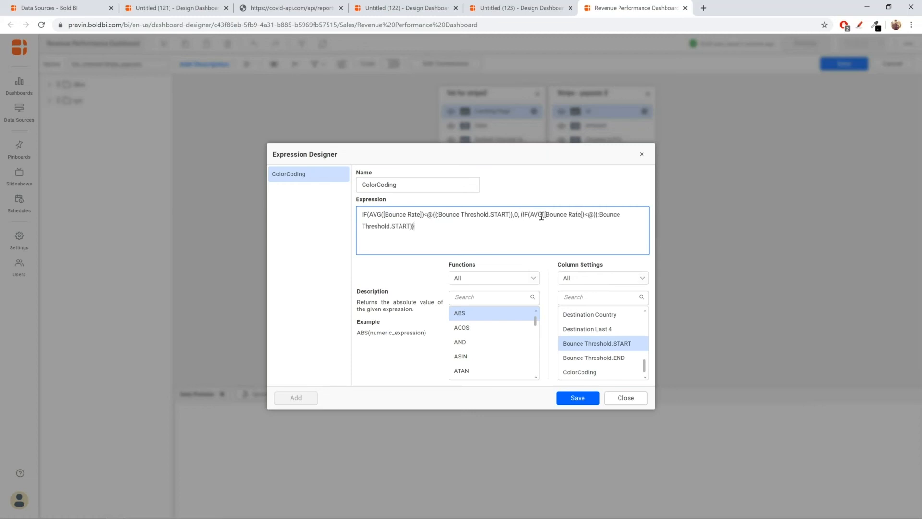
{"action": "left_click", "coordinate": [589, 211]}
{"action": "key", "text": "BackSpace"}
{"action": "type", "text": ">"}
{"action": "double_click", "coordinate": [402, 225]}
{"action": "type", "text": "END"}
{"action": "type", "text": "2,1"}
{"action": "type", "text": ")"}
{"action": "left_click", "coordinate": [574, 398]}
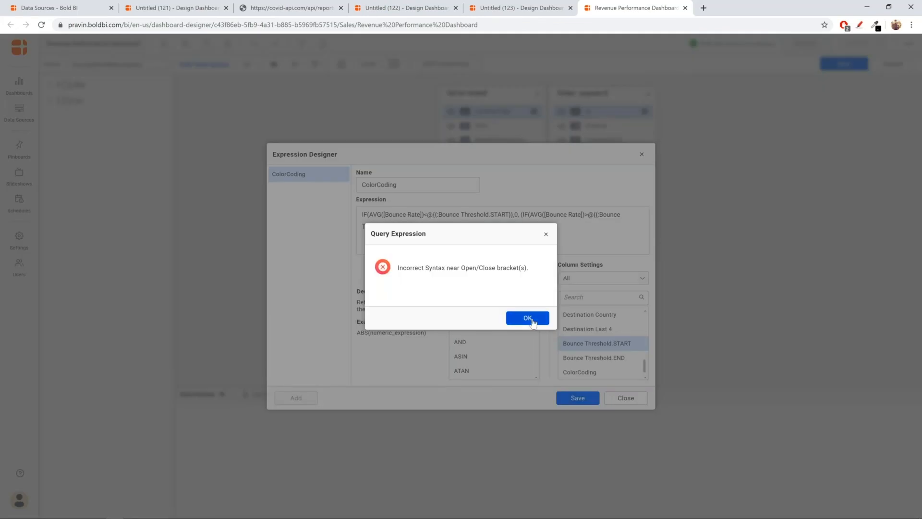
Try to balance the ColorCoding expression by adding a closing bracket right after the Bounce Threshold.END parameter, and save it.
{"action": "left_click", "coordinate": [528, 319]}
{"action": "left_click", "coordinate": [518, 215]}
{"action": "left_click", "coordinate": [412, 229]}
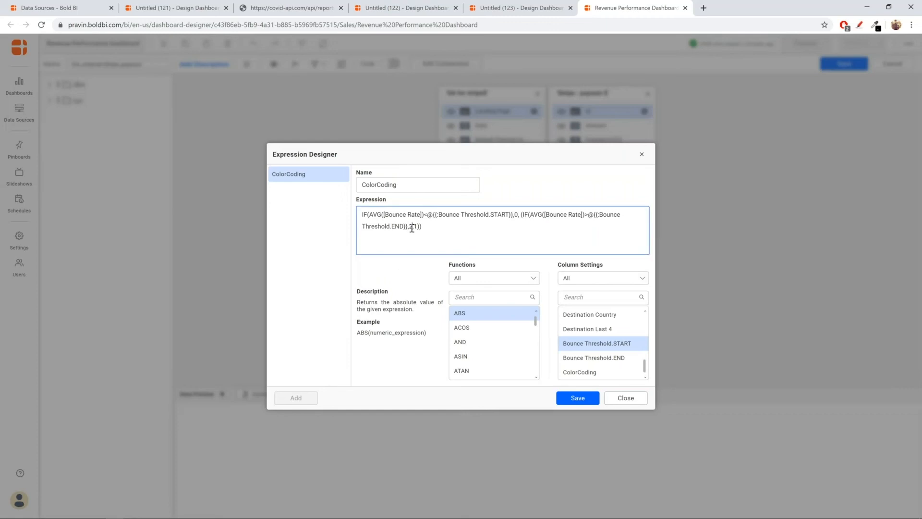
{"action": "type", "text": ")"}
{"action": "left_click", "coordinate": [578, 398]}
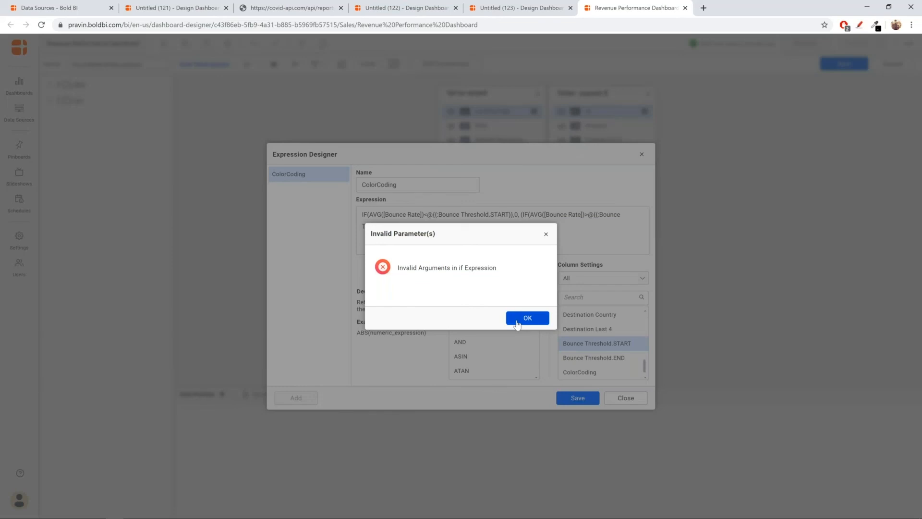
{"action": "left_click", "coordinate": [527, 319]}
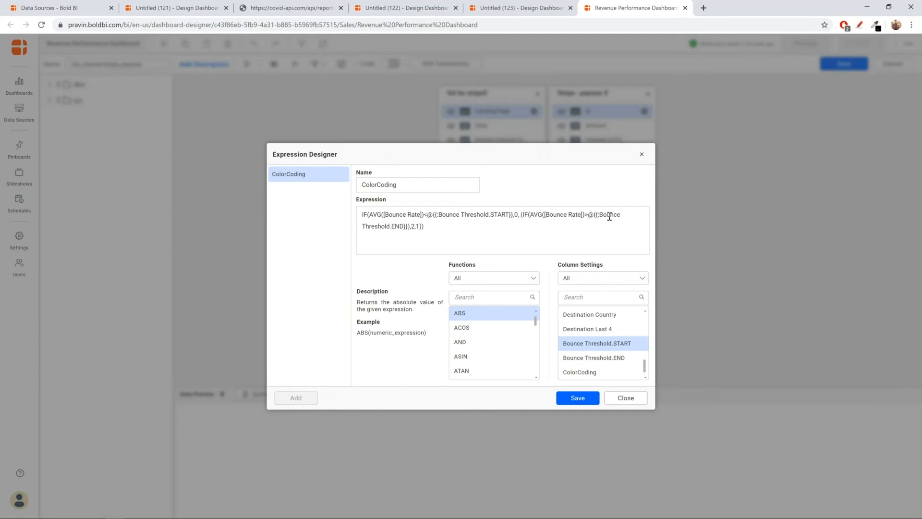
Move the extra closing bracket to the very end of the ColorCoding expression, save it and close the expression designer.
{"action": "left_click", "coordinate": [410, 228]}
{"action": "key", "text": "BackSpace"}
{"action": "left_click", "coordinate": [442, 230]}
{"action": "type", "text": ")"}
{"action": "left_click", "coordinate": [576, 398]}
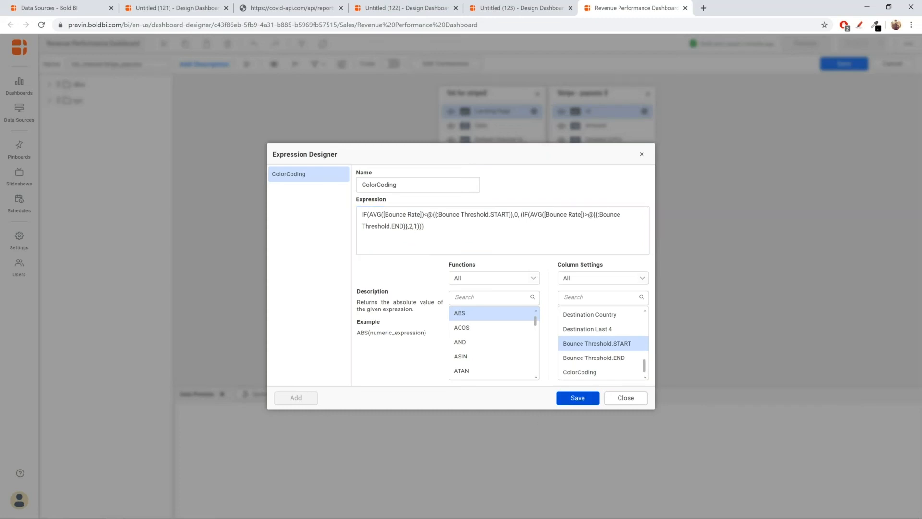
{"action": "left_click", "coordinate": [621, 399]}
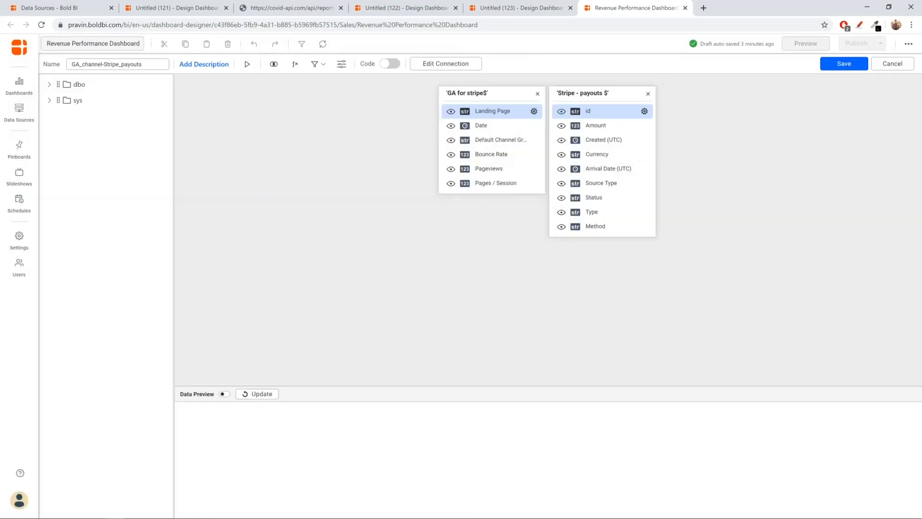
Recheck the ColorCoding expression, save the GA_channel-Stripe_payouts data source and open the Bounce Rate by Month chart's properties.
{"action": "left_click", "coordinate": [295, 65]}
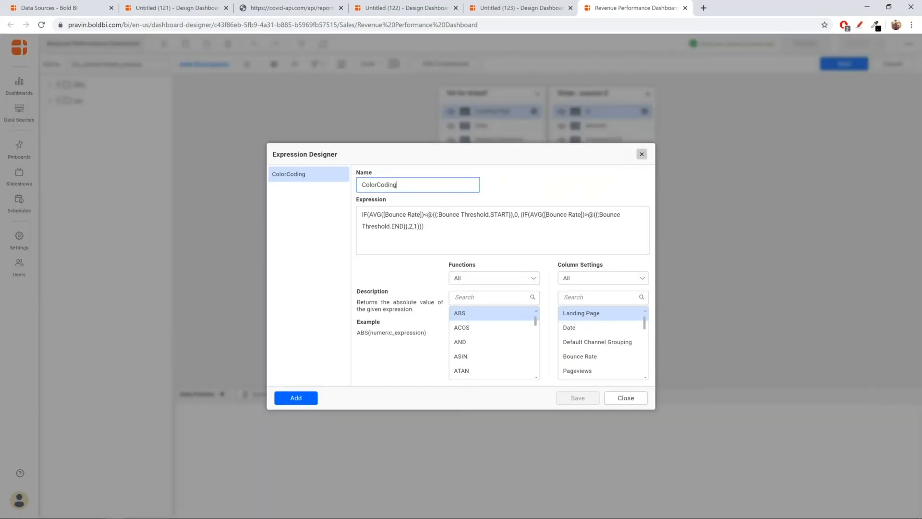
{"action": "left_click", "coordinate": [641, 154]}
{"action": "left_click", "coordinate": [856, 67]}
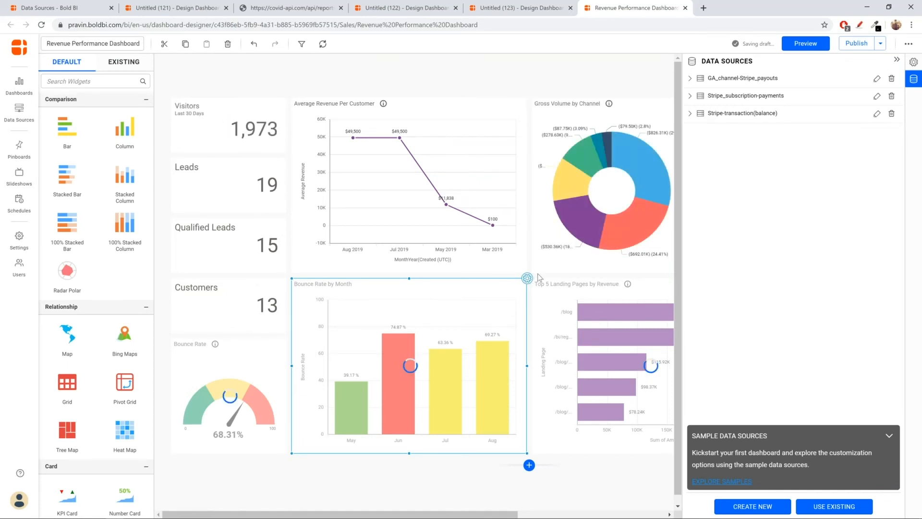
{"action": "left_click", "coordinate": [528, 278]}
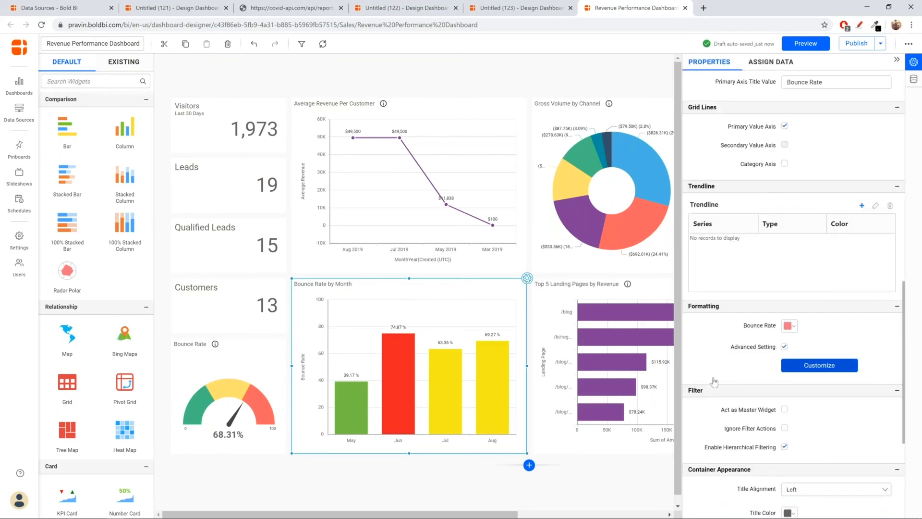
Look through the Based On fields in the Bounce Rate by Month chart's conditional formatting for the ColorCoding expression, and cancel the dialog.
{"action": "left_click", "coordinate": [822, 366]}
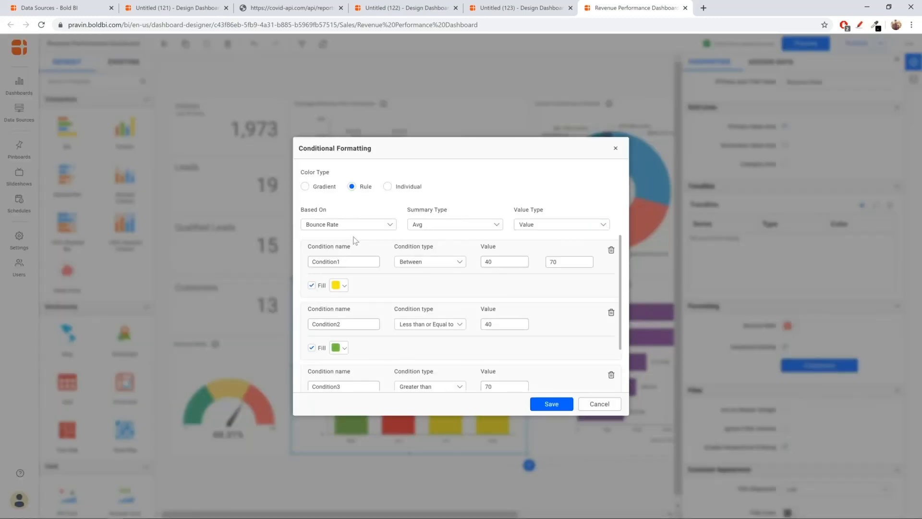
{"action": "left_click", "coordinate": [385, 225]}
{"action": "scroll", "coordinate": [371, 274], "scroll_direction": "down", "scroll_amount": 2}
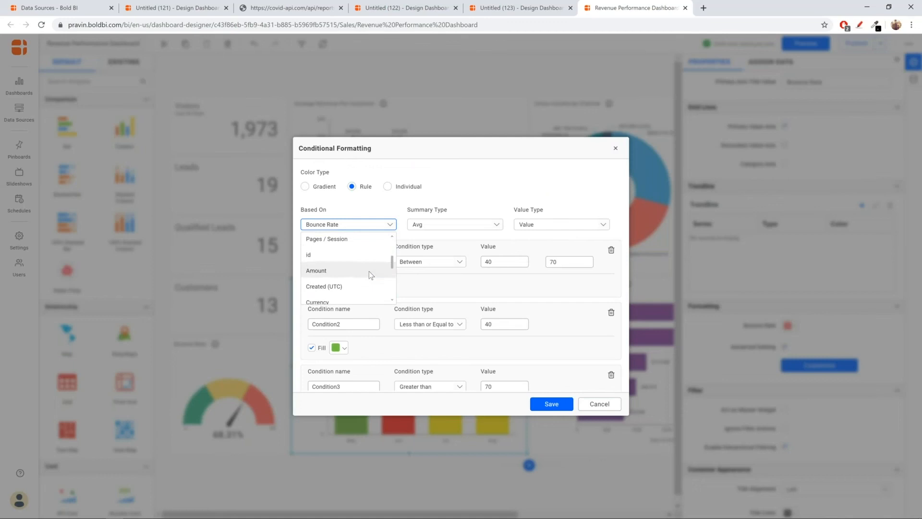
{"action": "scroll", "coordinate": [369, 271], "scroll_direction": "down", "scroll_amount": 2}
{"action": "scroll", "coordinate": [369, 271], "scroll_direction": "down", "scroll_amount": 3}
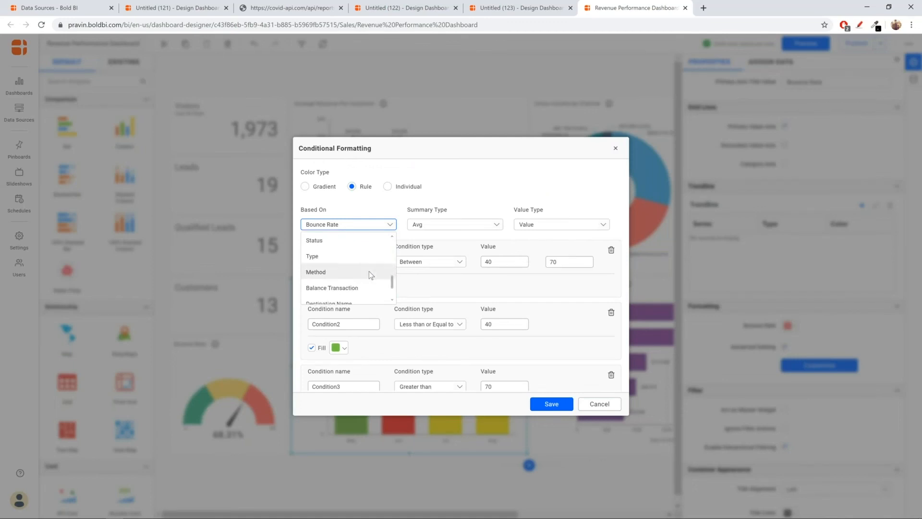
{"action": "scroll", "coordinate": [369, 271], "scroll_direction": "up", "scroll_amount": 6}
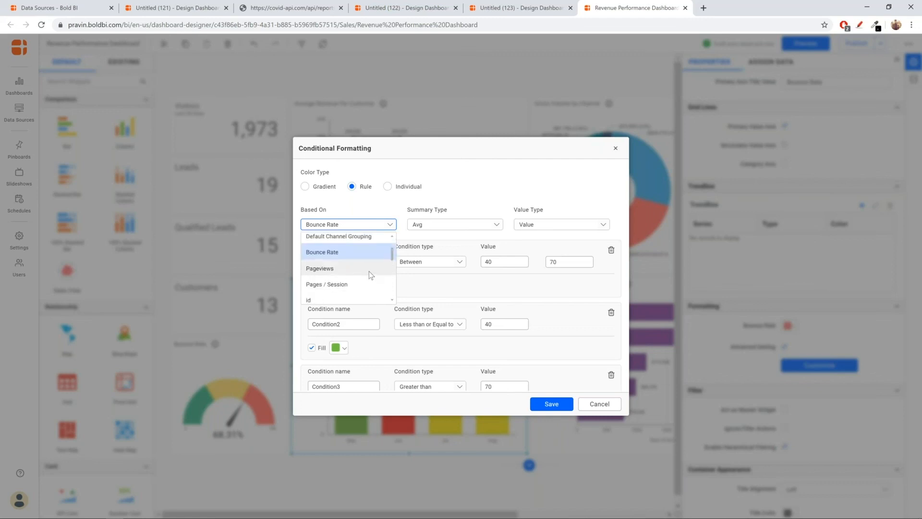
{"action": "scroll", "coordinate": [369, 271], "scroll_direction": "up", "scroll_amount": 1}
{"action": "scroll", "coordinate": [369, 271], "scroll_direction": "down", "scroll_amount": 5}
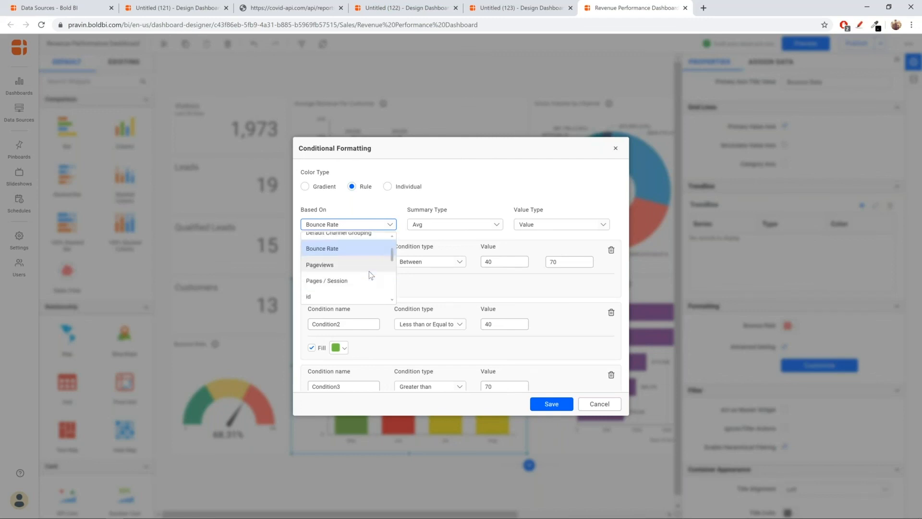
{"action": "scroll", "coordinate": [369, 271], "scroll_direction": "down", "scroll_amount": 4}
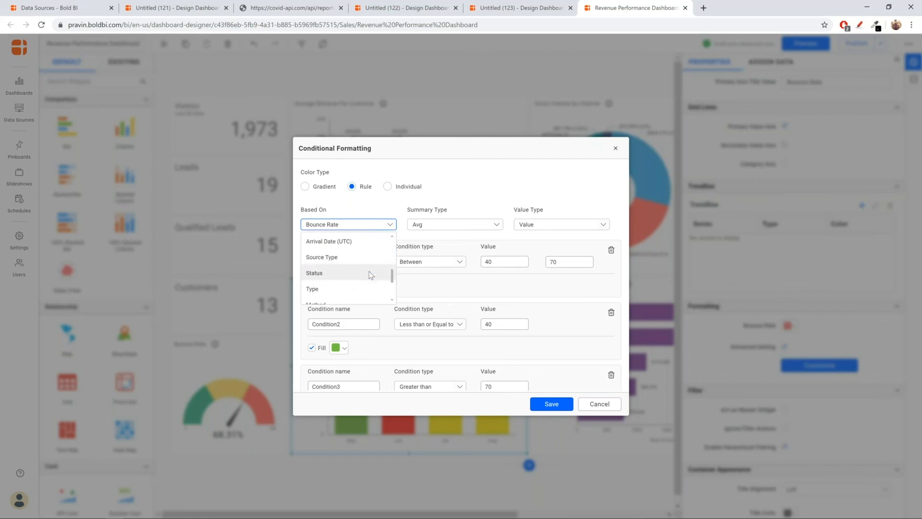
{"action": "scroll", "coordinate": [369, 271], "scroll_direction": "up", "scroll_amount": 5}
{"action": "scroll", "coordinate": [369, 271], "scroll_direction": "up", "scroll_amount": 3}
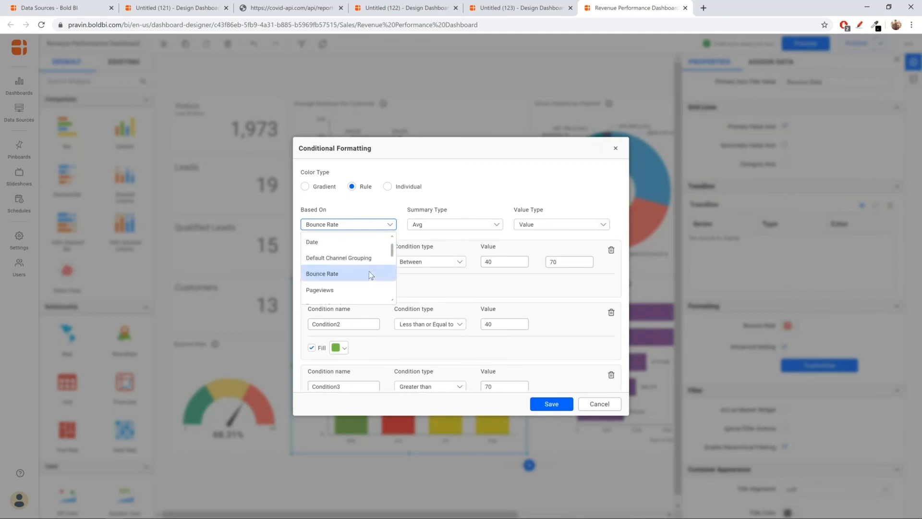
{"action": "scroll", "coordinate": [369, 271], "scroll_direction": "down", "scroll_amount": 8}
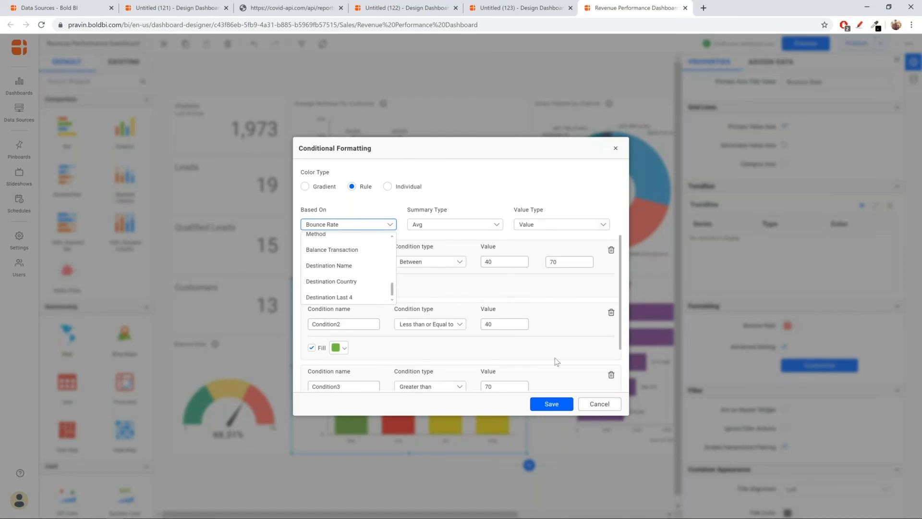
{"action": "left_click", "coordinate": [589, 408]}
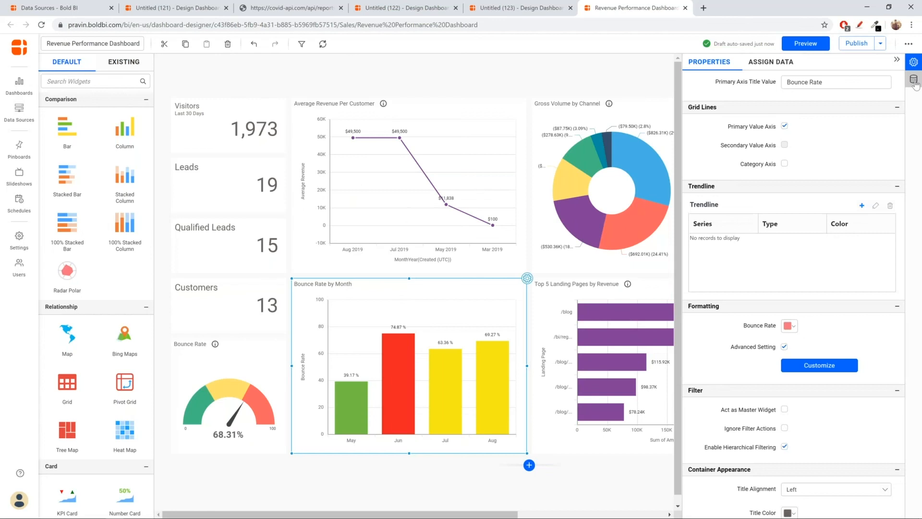
Recheck the ColorCoding expression in the GA_channel-Stripe_payouts data source and save the data source again.
{"action": "left_click", "coordinate": [914, 79]}
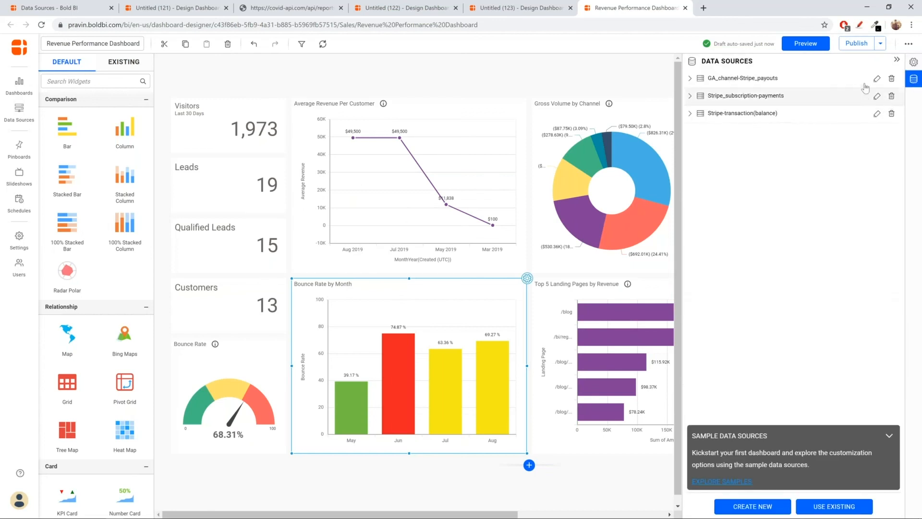
{"action": "left_click", "coordinate": [877, 81]}
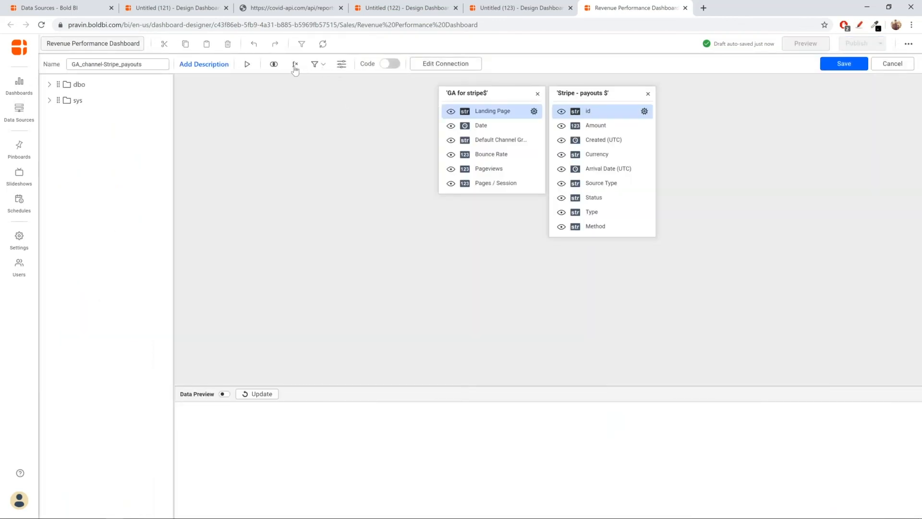
{"action": "left_click", "coordinate": [295, 66]}
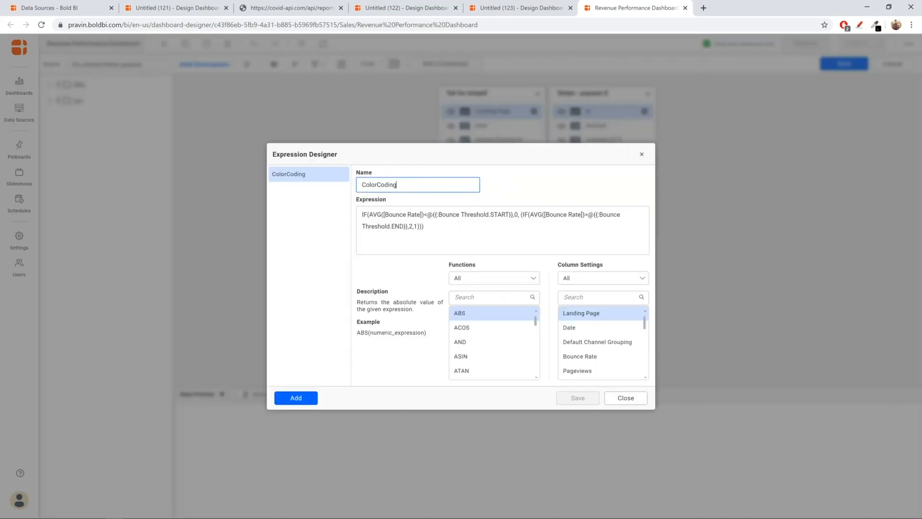
{"action": "left_click", "coordinate": [633, 404]}
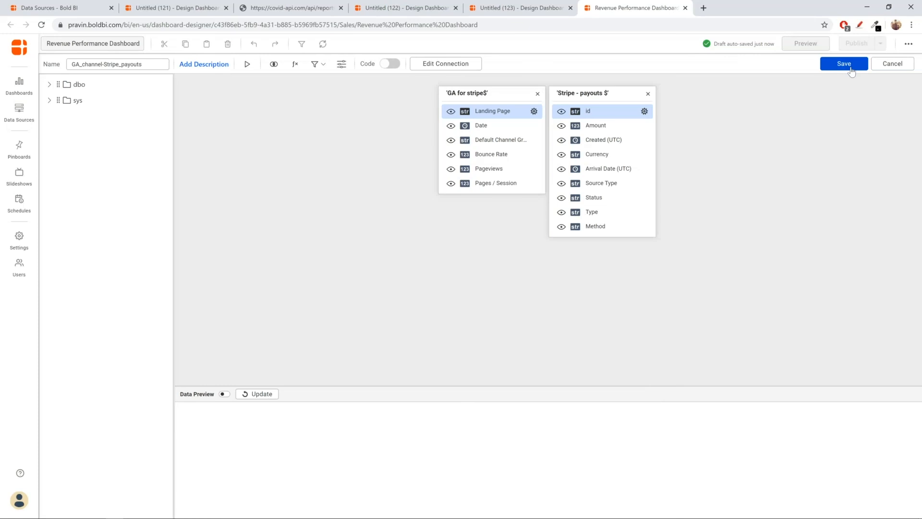
{"action": "left_click", "coordinate": [850, 69]}
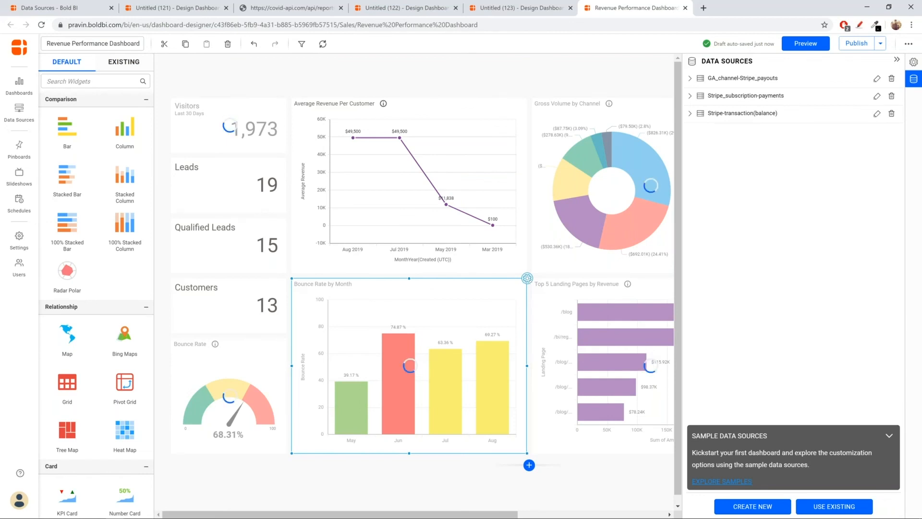
Search the chart's conditional formatting Based On fields again for ColorCoding and close the dialog without saving.
{"action": "left_click", "coordinate": [527, 278]}
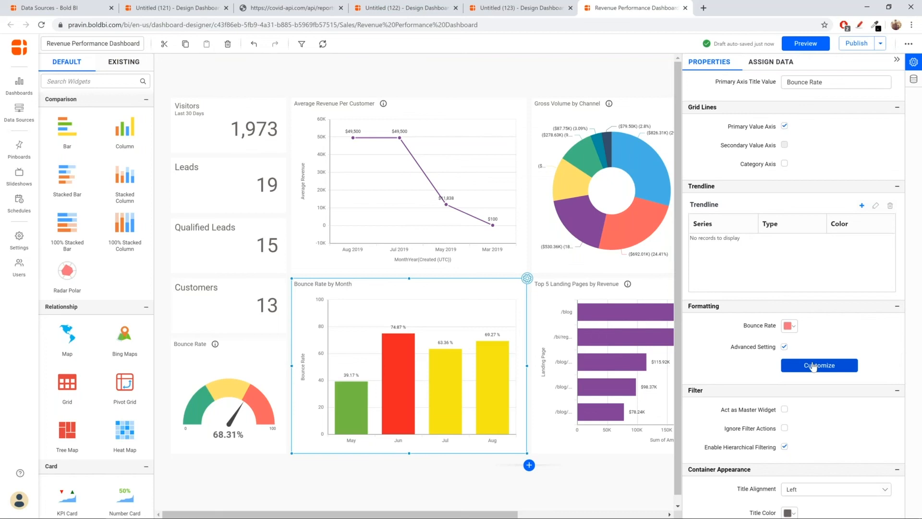
{"action": "left_click", "coordinate": [814, 367]}
{"action": "left_click", "coordinate": [383, 225]}
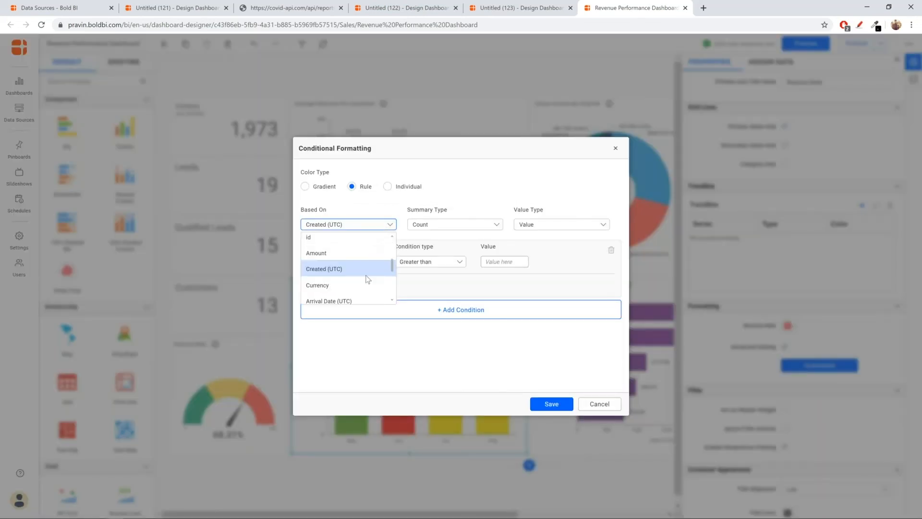
{"action": "scroll", "coordinate": [368, 279], "scroll_direction": "down", "scroll_amount": 2}
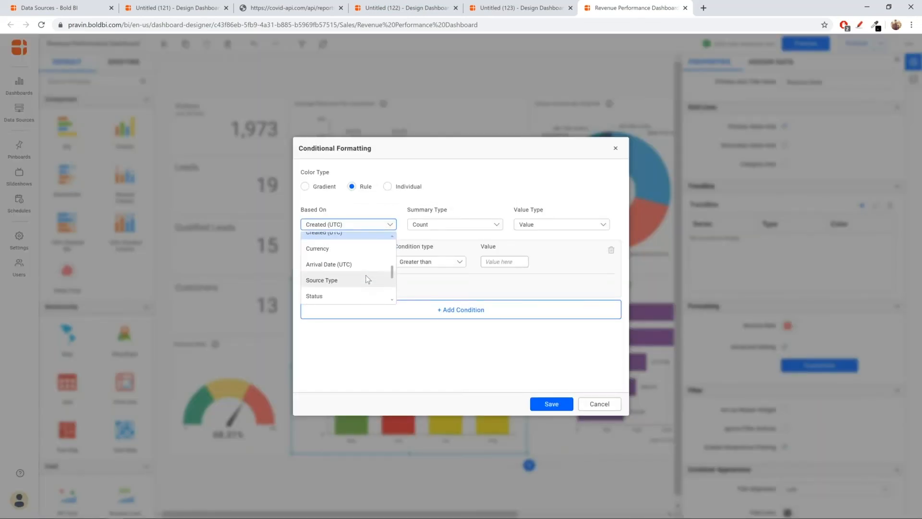
{"action": "scroll", "coordinate": [368, 280], "scroll_direction": "down", "scroll_amount": 4}
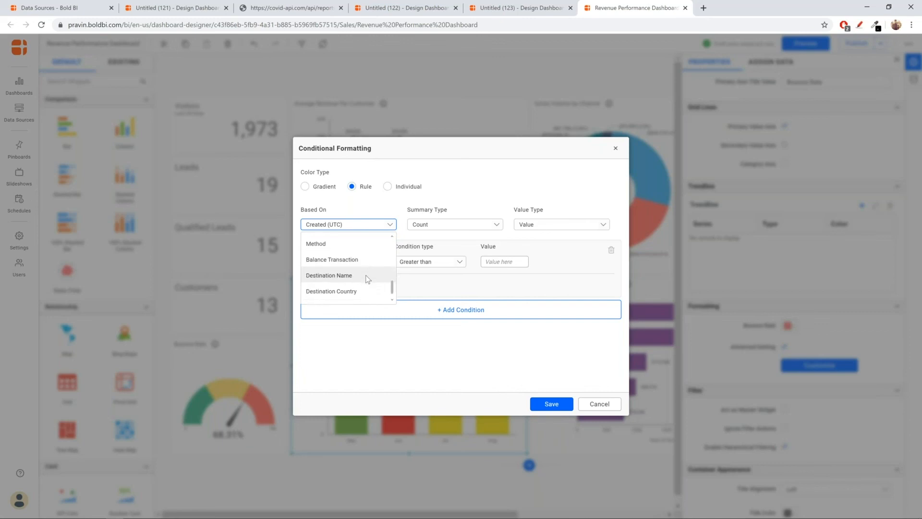
{"action": "scroll", "coordinate": [368, 279], "scroll_direction": "up", "scroll_amount": 8}
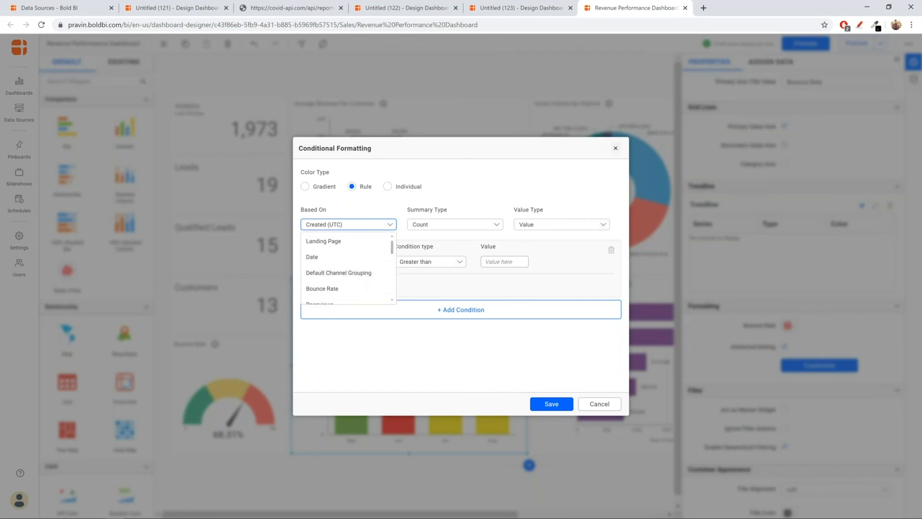
{"action": "left_click", "coordinate": [846, 88]}
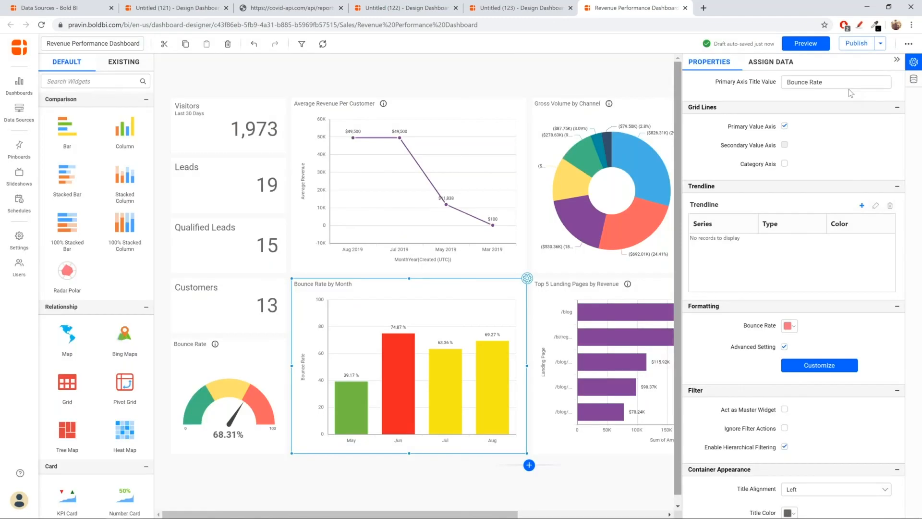
Copy the full ColorCoding formula in the GA_channel-Stripe_payouts expression designer and delete the ColorCoding expression.
{"action": "left_click", "coordinate": [913, 82]}
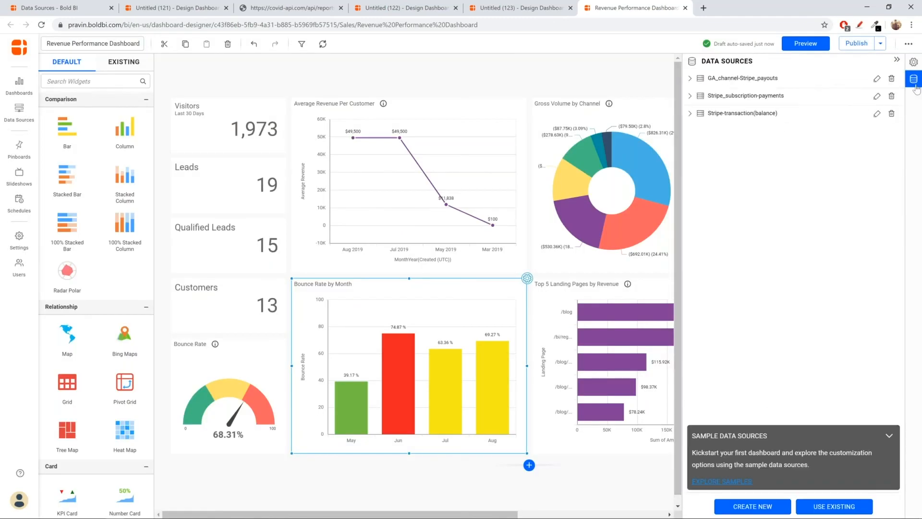
{"action": "left_click", "coordinate": [876, 80]}
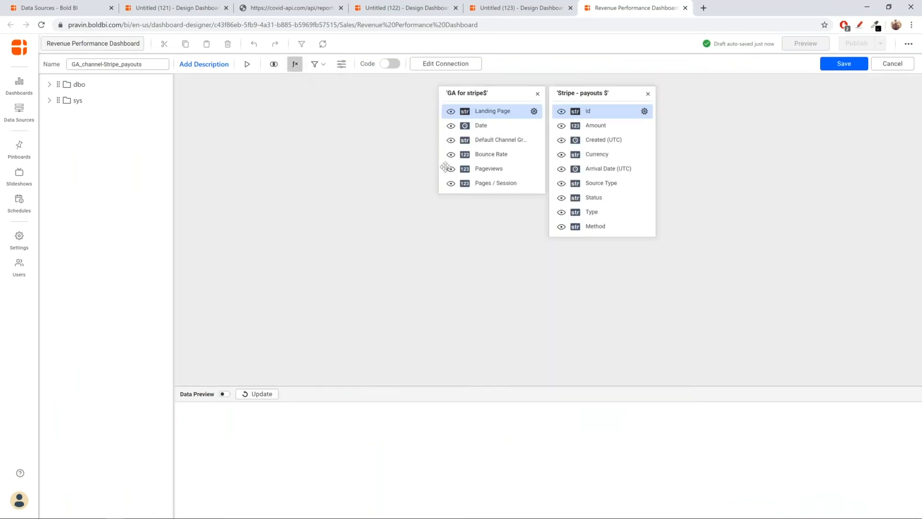
{"action": "left_click", "coordinate": [479, 229]}
{"action": "key", "text": "ctrl+a"}
{"action": "key", "text": "ctrl+c"}
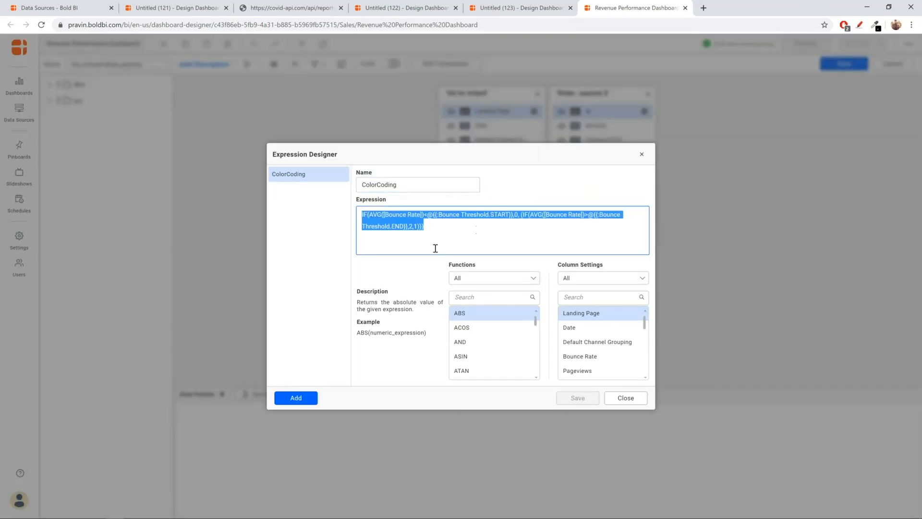
{"action": "left_click", "coordinate": [344, 176]}
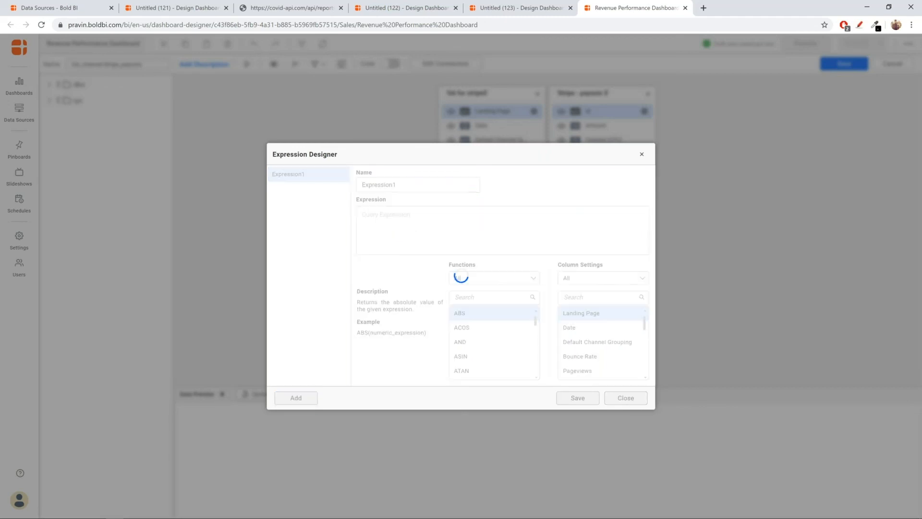
Paste the copied Bounce Threshold formula into the empty new expression, save it, close the designer and save the data source.
{"action": "left_click", "coordinate": [420, 228]}
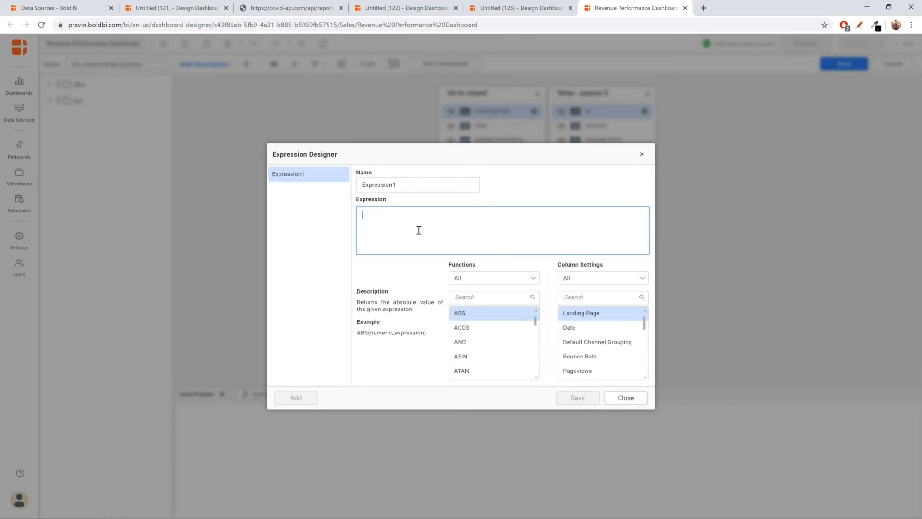
{"action": "key", "text": "ctrl+v"}
{"action": "left_click", "coordinate": [578, 398]}
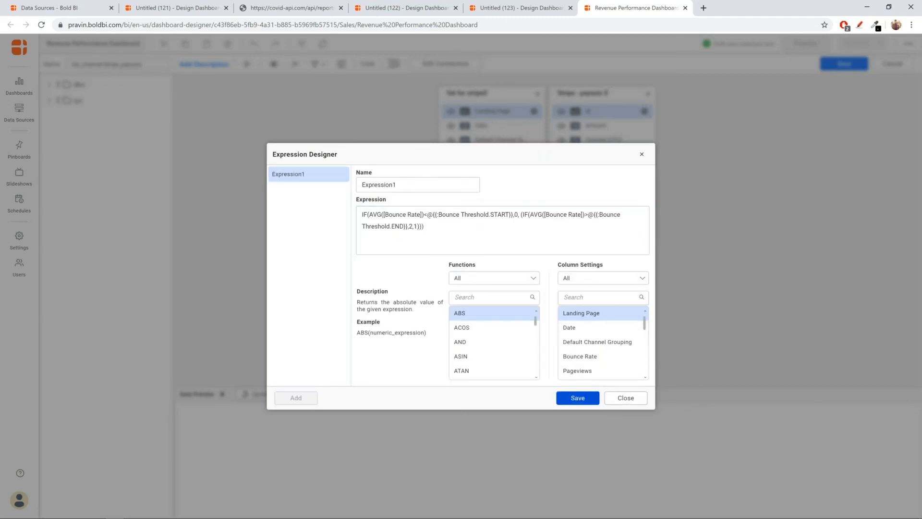
{"action": "left_click", "coordinate": [626, 398]}
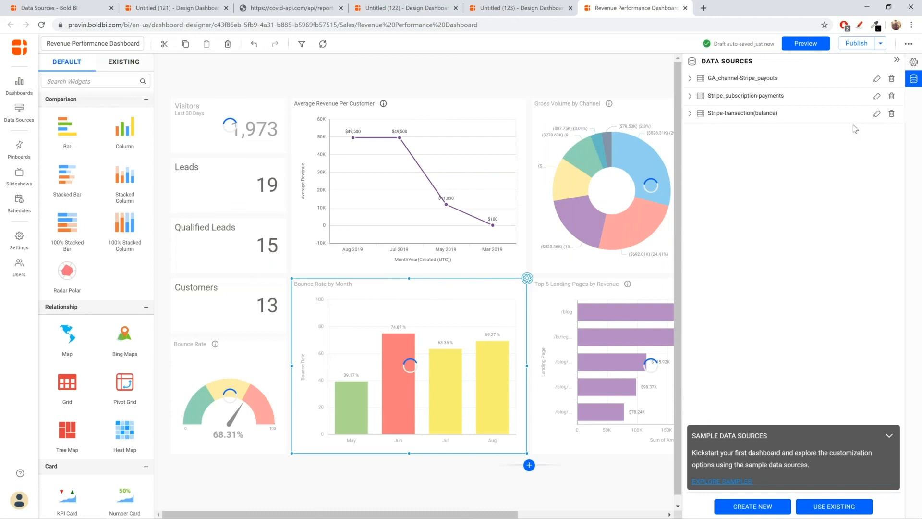
Base the Bounce Rate by Month chart's rule-type conditional formatting on Expression1.
{"action": "left_click", "coordinate": [527, 278]}
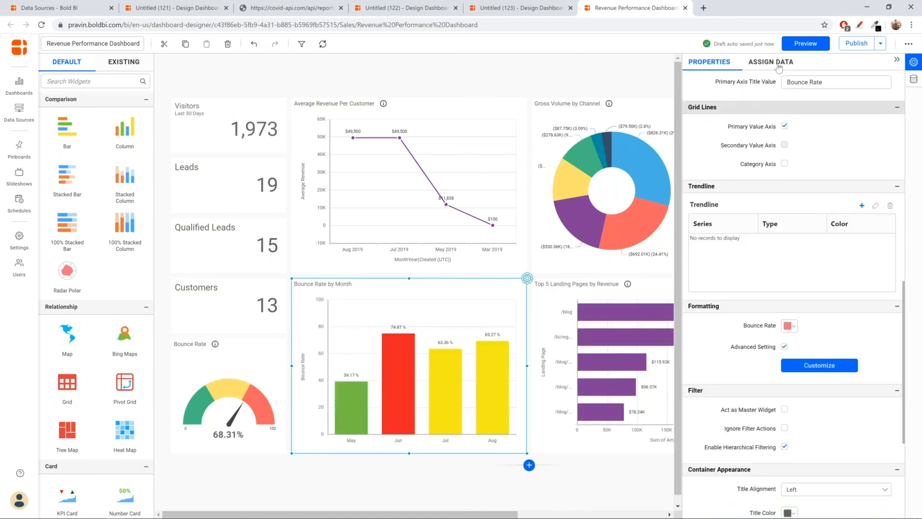
{"action": "left_click", "coordinate": [779, 67]}
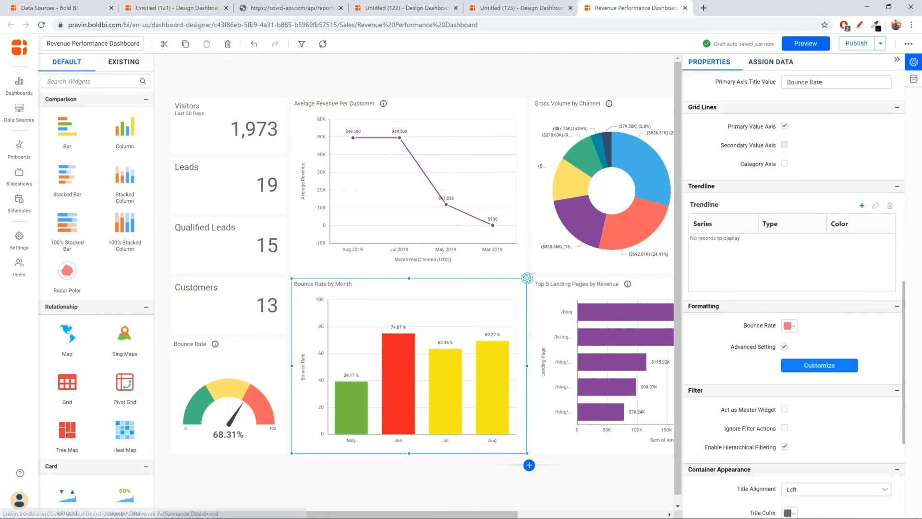
{"action": "left_click", "coordinate": [820, 365]}
{"action": "left_click", "coordinate": [380, 224]}
{"action": "scroll", "coordinate": [375, 279], "scroll_direction": "up", "scroll_amount": 1}
{"action": "scroll", "coordinate": [375, 279], "scroll_direction": "down", "scroll_amount": 5}
{"action": "scroll", "coordinate": [375, 278], "scroll_direction": "down", "scroll_amount": 6}
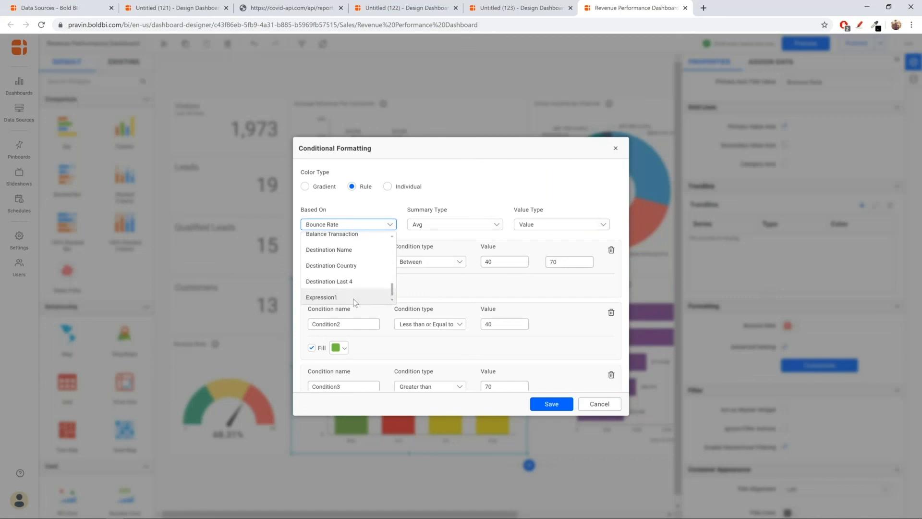
{"action": "left_click", "coordinate": [367, 294]}
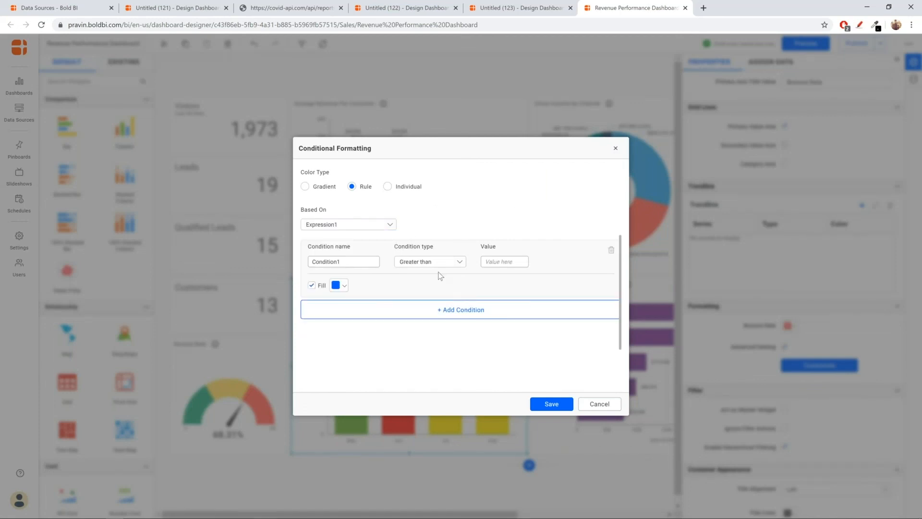
Set Condition1 of the conditional formatting to Equal to with the value 0.
{"action": "left_click", "coordinate": [460, 263]}
{"action": "scroll", "coordinate": [444, 319], "scroll_direction": "down", "scroll_amount": 2}
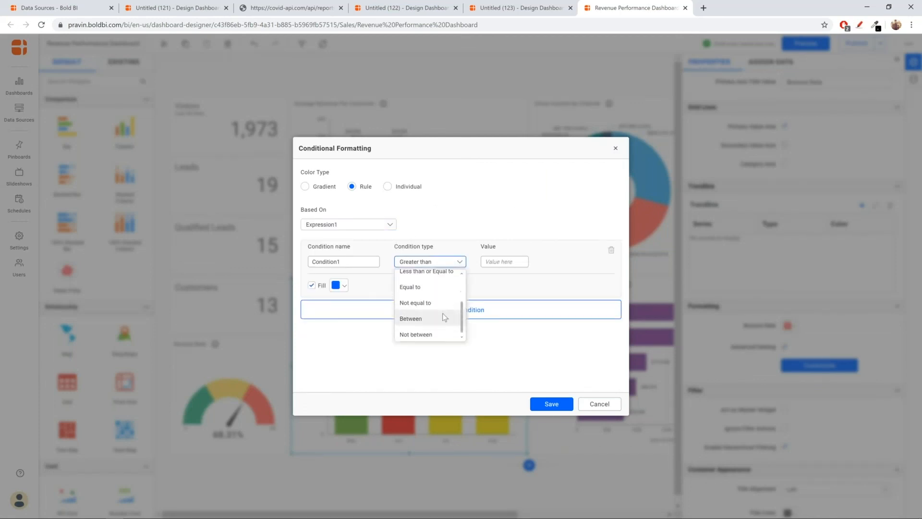
{"action": "left_click", "coordinate": [416, 286]}
{"action": "left_click", "coordinate": [506, 263]}
{"action": "type", "text": "0"}
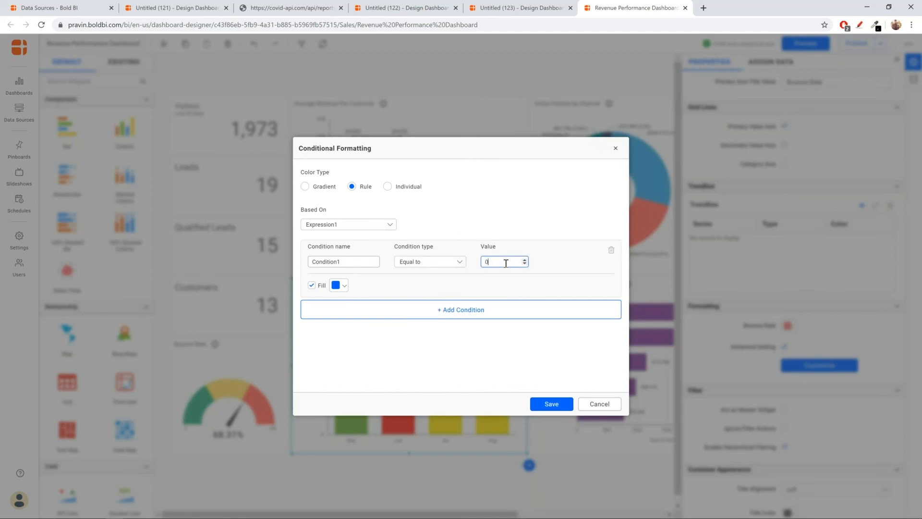
Set Condition1's fill color to green, rgba(116,191,68,1), using the color palette.
{"action": "left_click", "coordinate": [342, 286]}
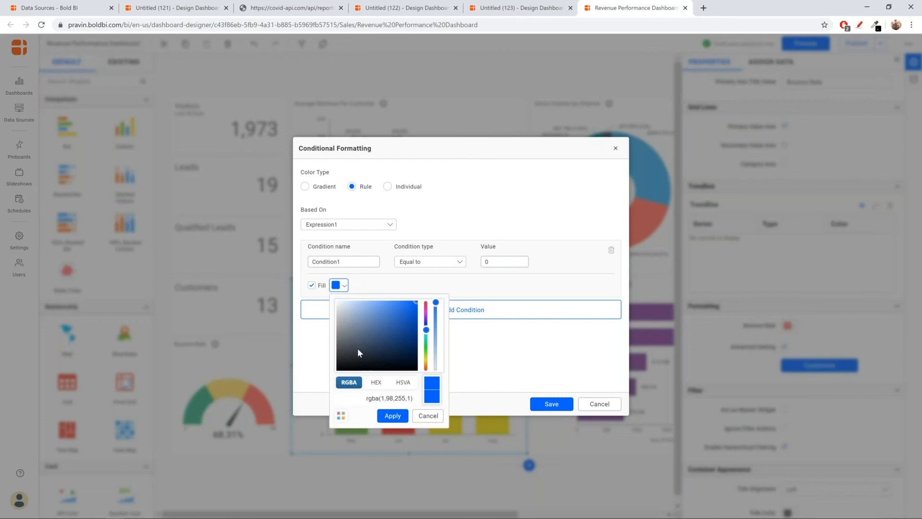
{"action": "left_click", "coordinate": [341, 416]}
{"action": "left_click", "coordinate": [394, 329]}
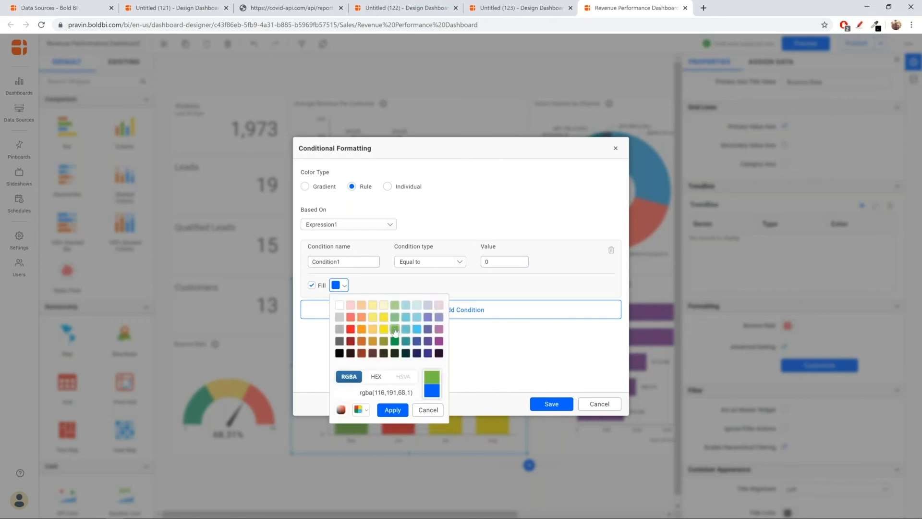
{"action": "left_click", "coordinate": [392, 413]}
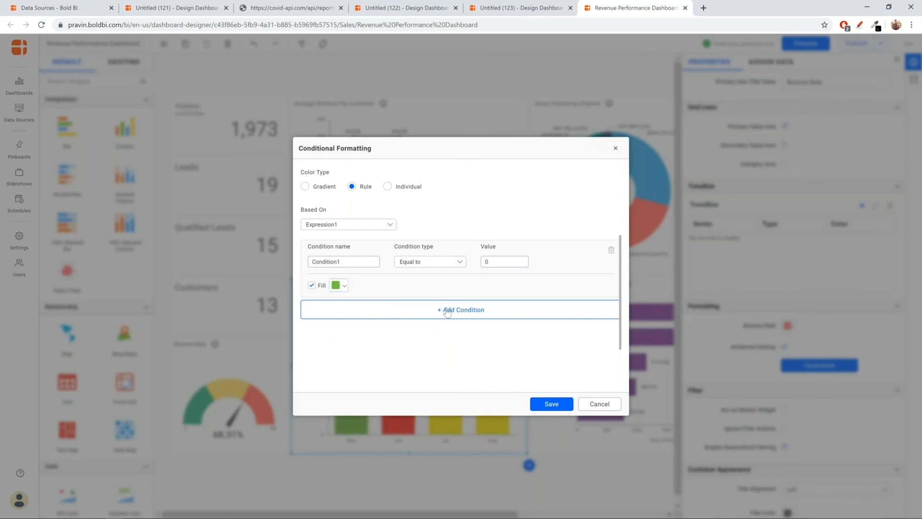
Add a second condition, Condition2, of type Equal to with the value 1.
{"action": "left_click", "coordinate": [432, 315]}
{"action": "left_click", "coordinate": [458, 325]}
{"action": "scroll", "coordinate": [424, 365], "scroll_direction": "down", "scroll_amount": 2}
{"action": "left_click", "coordinate": [425, 350]}
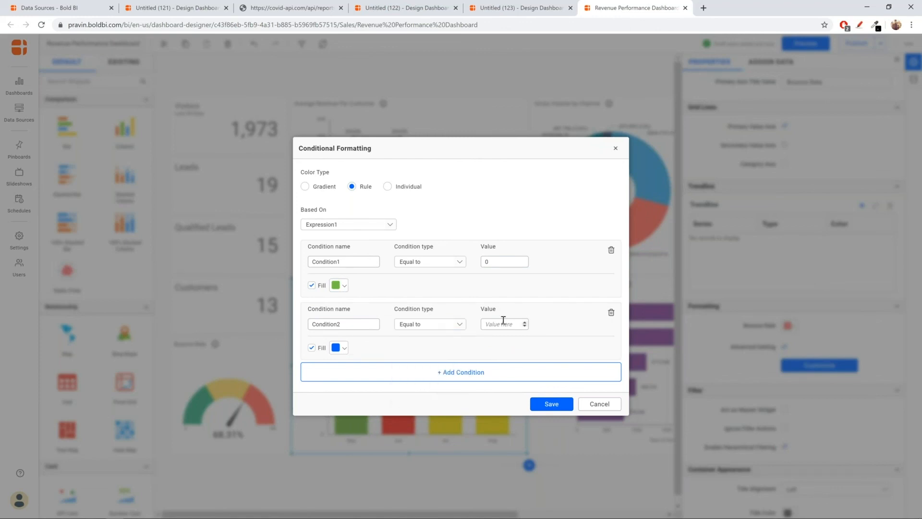
{"action": "left_click", "coordinate": [503, 323]}
{"action": "type", "text": "1"}
Set Condition2's fill color to yellow from the color palette.
{"action": "left_click", "coordinate": [345, 348]}
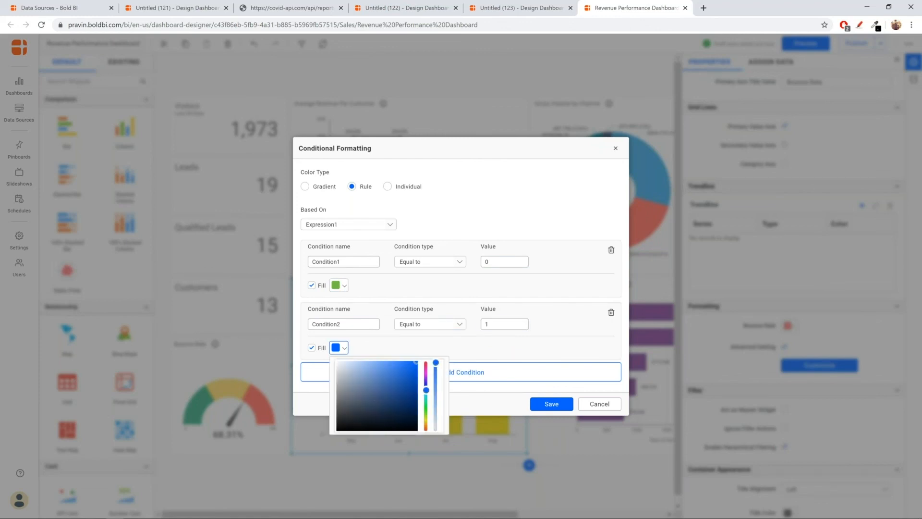
{"action": "left_click", "coordinate": [341, 478]}
{"action": "left_click", "coordinate": [384, 392]}
{"action": "left_click", "coordinate": [392, 472]}
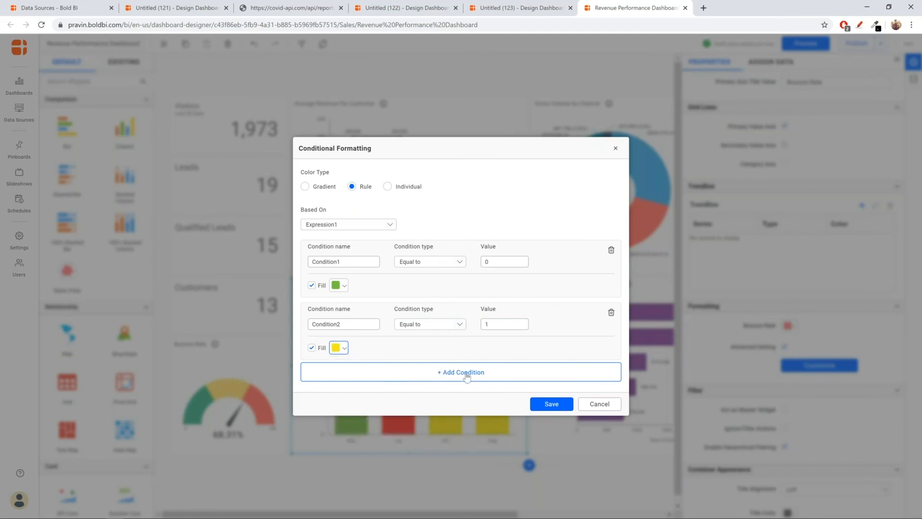
Add a third condition, Condition3, of type Equal to with the value 2.
{"action": "left_click", "coordinate": [469, 373]}
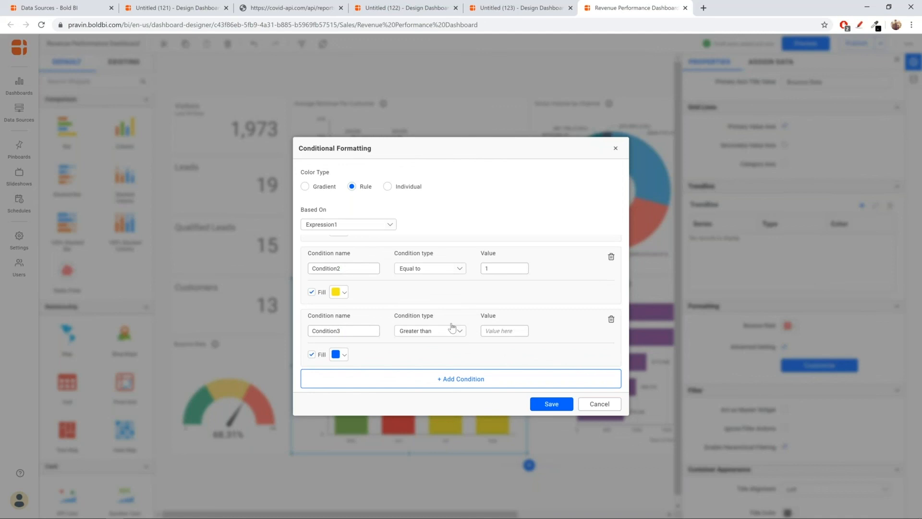
{"action": "left_click", "coordinate": [427, 331]}
{"action": "scroll", "coordinate": [423, 370], "scroll_direction": "down", "scroll_amount": 2}
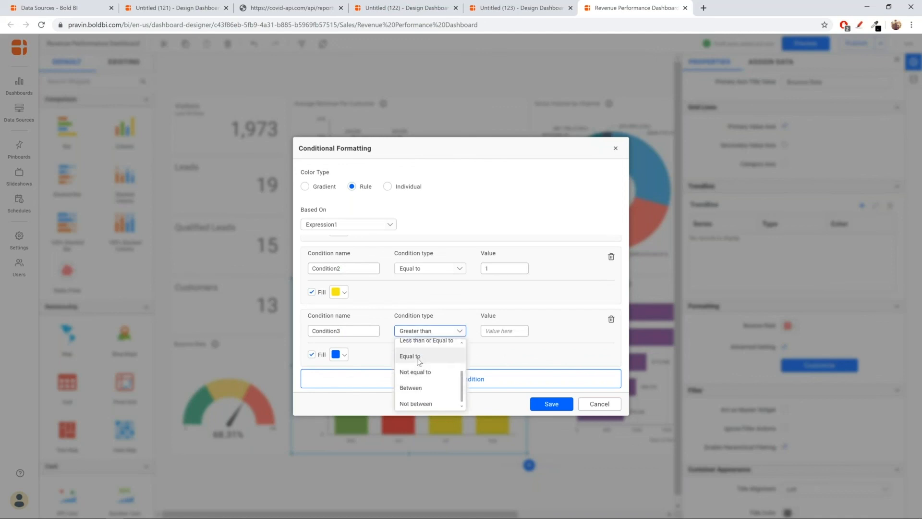
{"action": "left_click", "coordinate": [417, 357]}
{"action": "left_click", "coordinate": [496, 331]}
{"action": "type", "text": "2"}
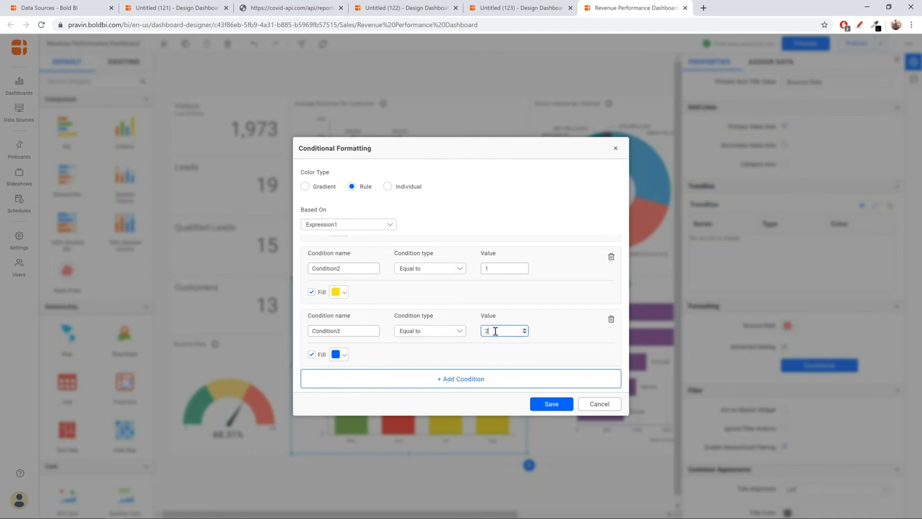
Set Condition3's fill color to red, rgba(236,32,36,1), and save the conditional formatting.
{"action": "left_click", "coordinate": [343, 358]}
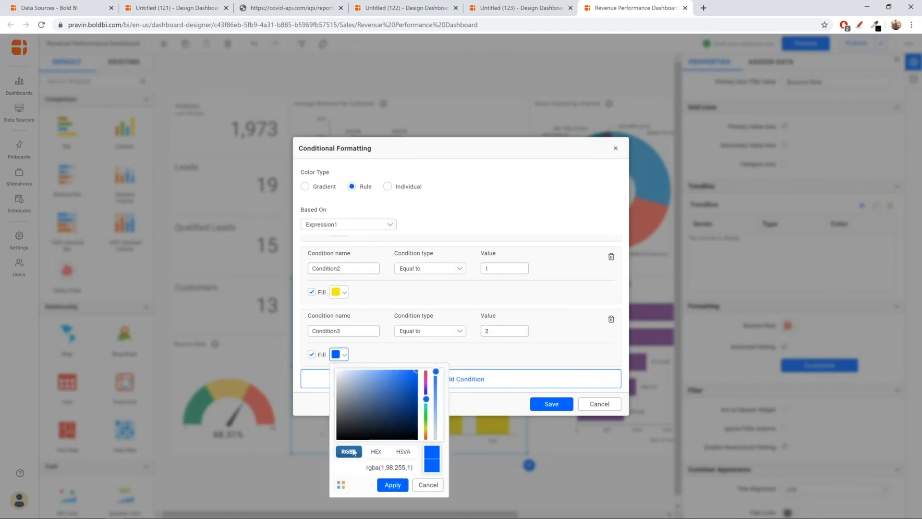
{"action": "left_click", "coordinate": [342, 485]}
{"action": "left_click", "coordinate": [351, 398]}
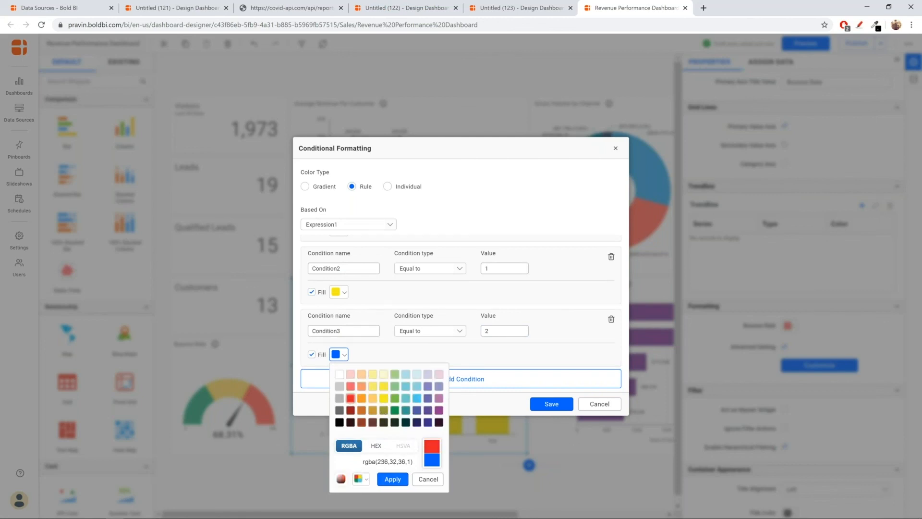
{"action": "left_click", "coordinate": [392, 479]}
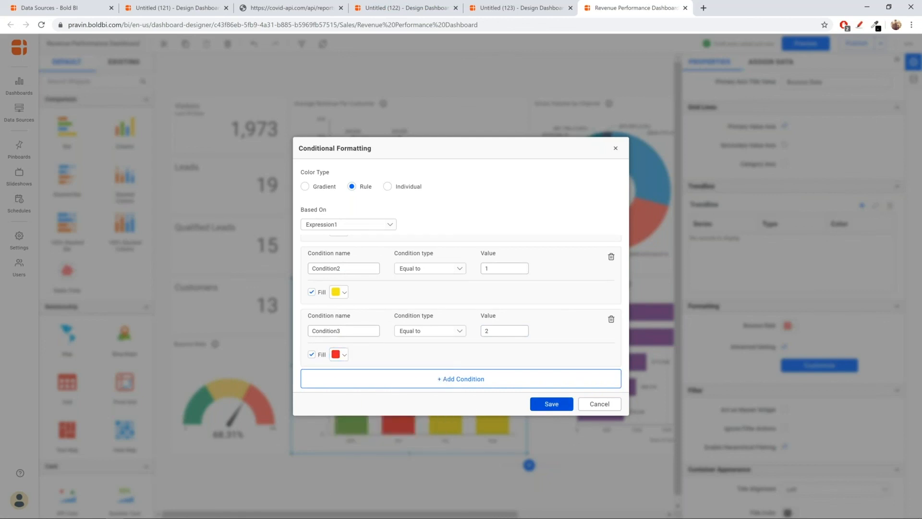
{"action": "left_click", "coordinate": [551, 404]}
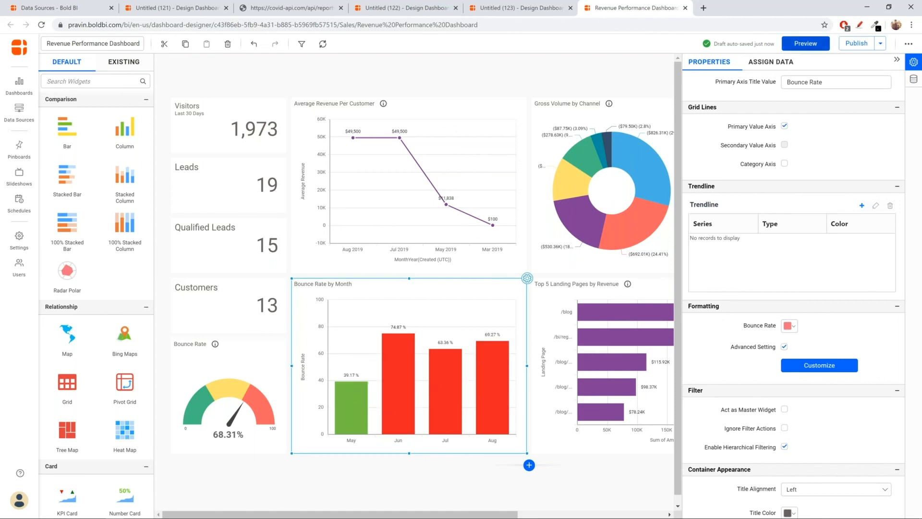
Preview the Revenue Performance Dashboard and apply 70 as the upper value of the Bounce Threshold parameter.
{"action": "left_click", "coordinate": [805, 43]}
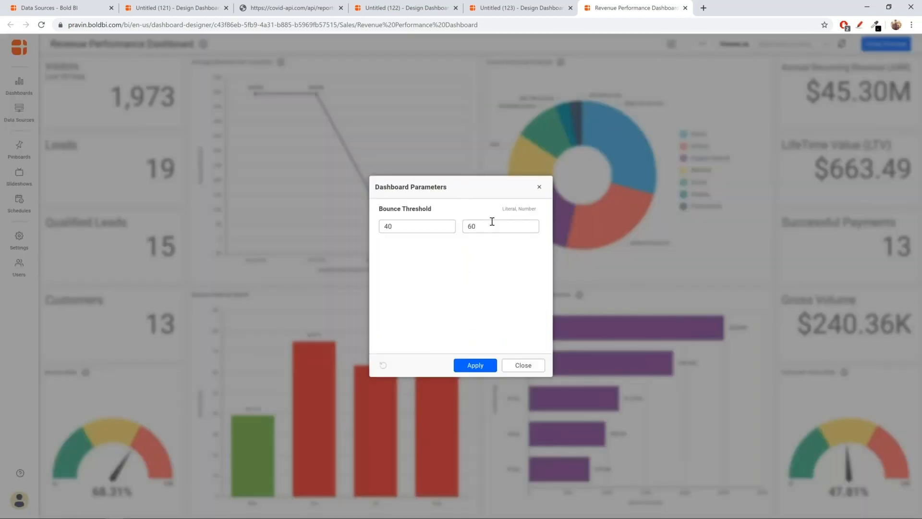
{"action": "double_click", "coordinate": [492, 221]}
{"action": "key", "text": "BackSpace"}
{"action": "type", "text": "70"}
{"action": "left_click", "coordinate": [475, 366]}
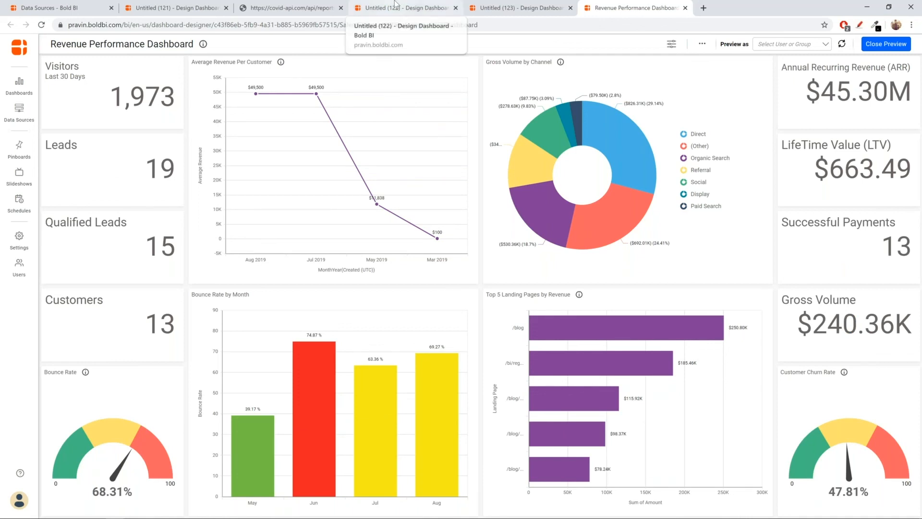
Switch to the presentation slide on where parameters can be used, and return to the dashboard preview.
{"action": "key", "text": "alt+Tab"}
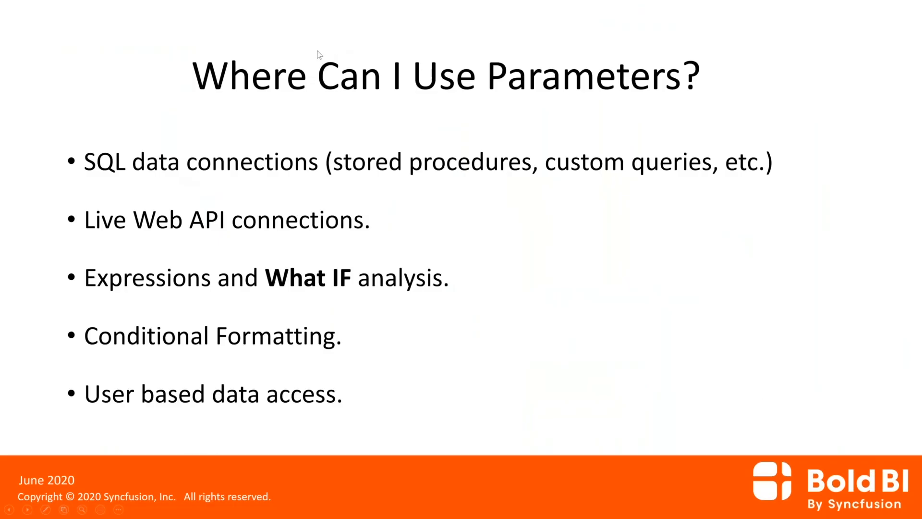
{"action": "key", "text": "alt+Tab"}
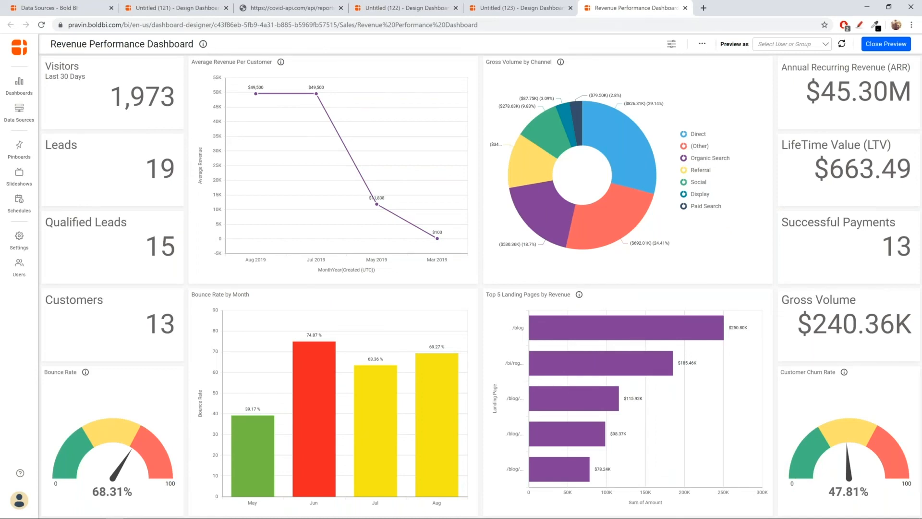
Open the ISO Codes data source of the Untitled (122) dashboard and look through its data preview.
{"action": "left_click", "coordinate": [165, 8]}
{"action": "left_click", "coordinate": [406, 7]}
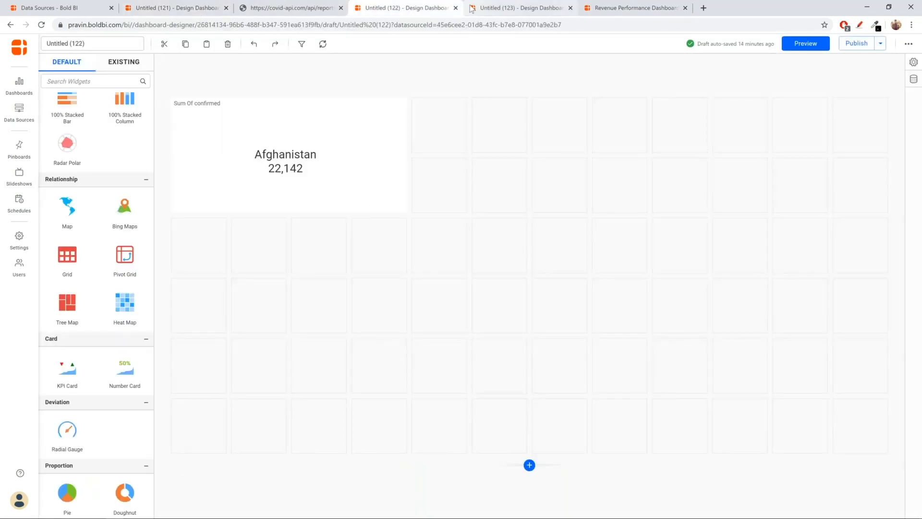
{"action": "left_click", "coordinate": [914, 80]}
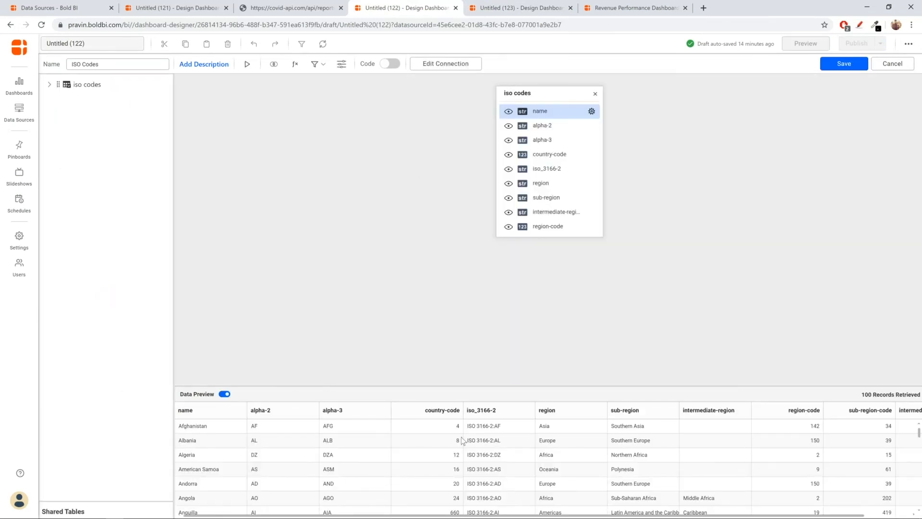
{"action": "scroll", "coordinate": [462, 440], "scroll_direction": "down", "scroll_amount": 1}
{"action": "scroll", "coordinate": [463, 440], "scroll_direction": "down", "scroll_amount": 7}
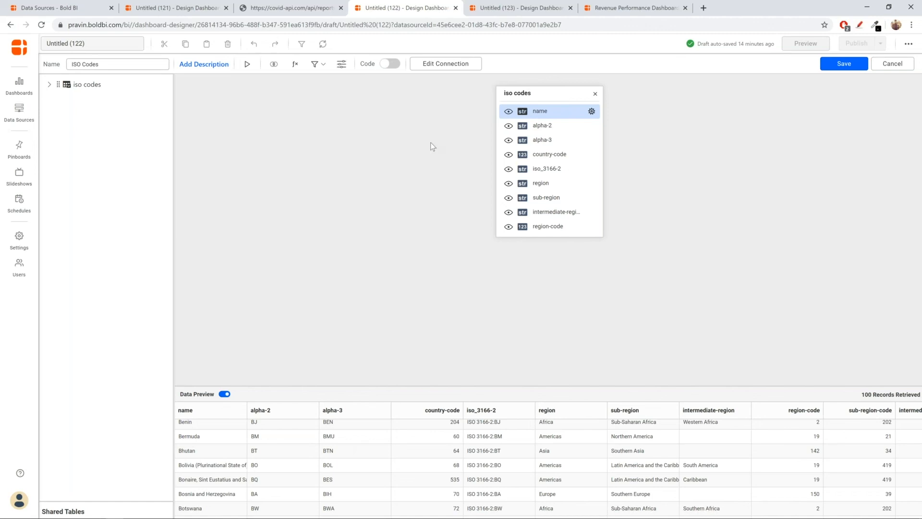
Open the user filter configuration for ISO Codes and choose alpha-3 as Untitled Filter1's data column.
{"action": "left_click", "coordinate": [318, 64]}
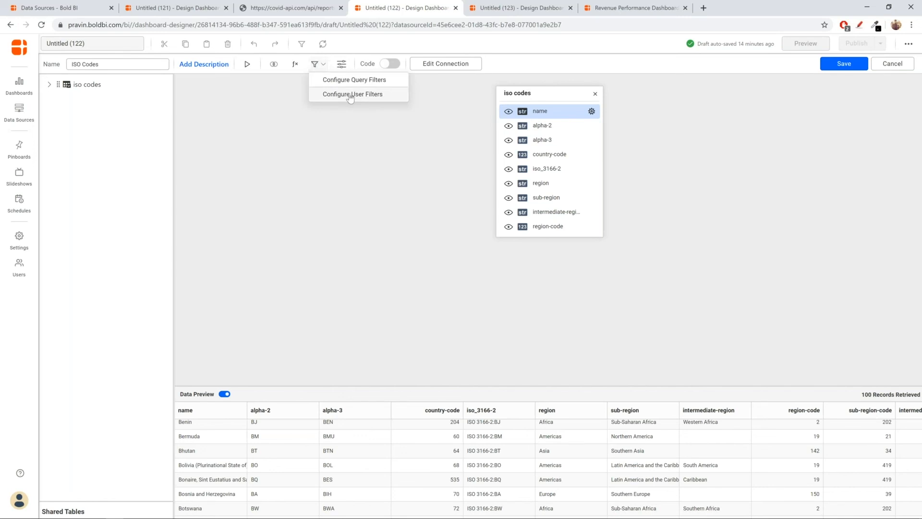
{"action": "left_click", "coordinate": [350, 96]}
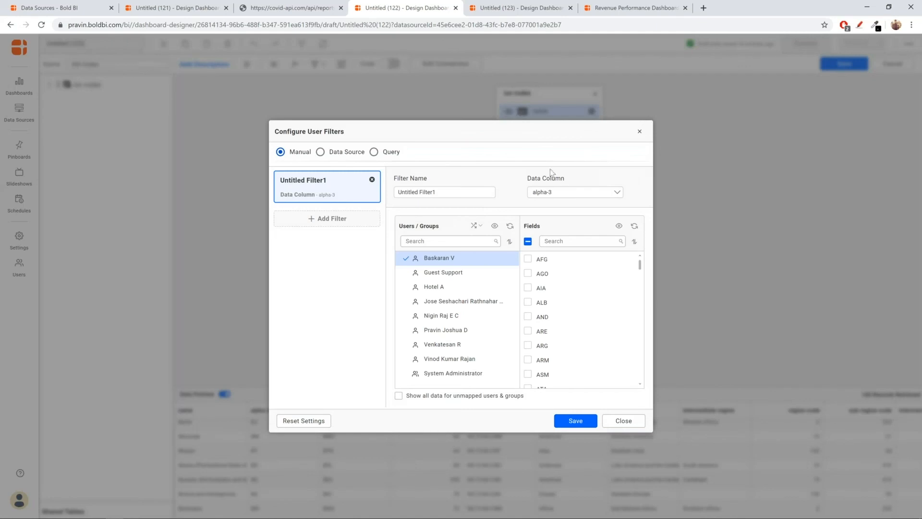
{"action": "left_click", "coordinate": [587, 194]}
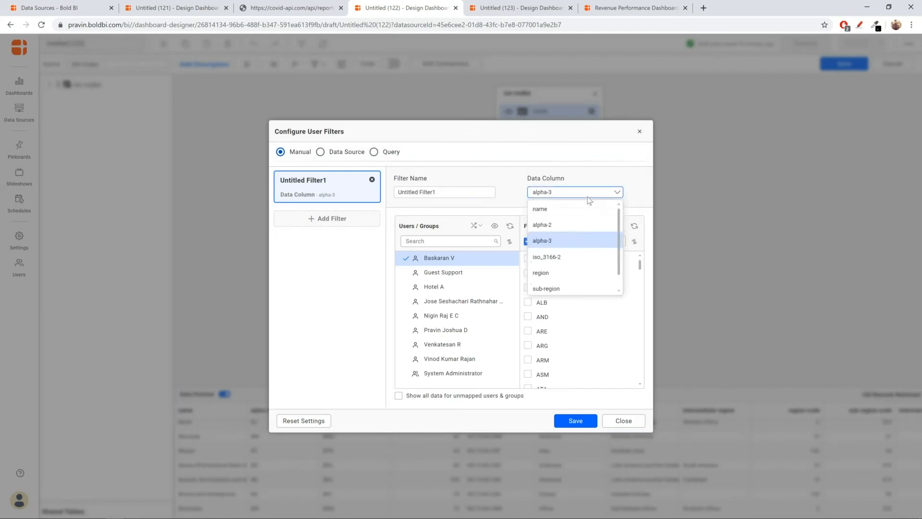
{"action": "left_click", "coordinate": [558, 240]}
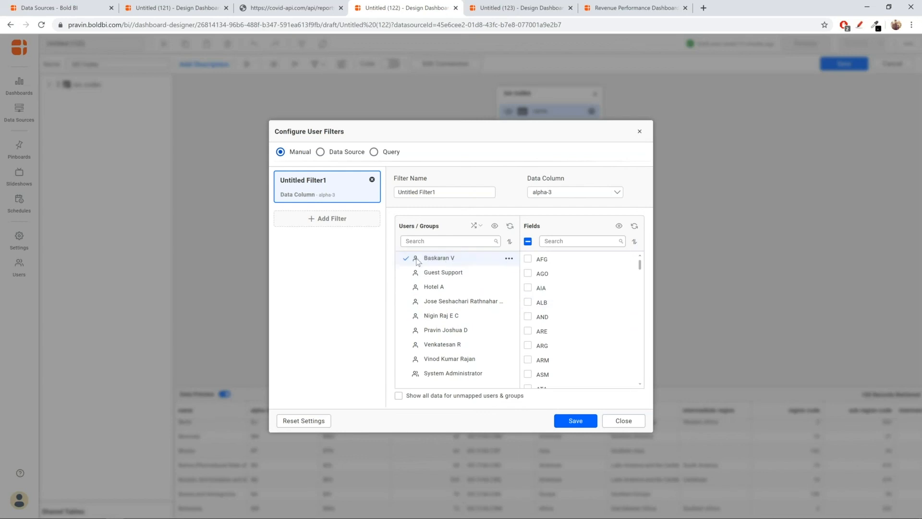
Add KAZ and KGZ to the alpha-3 values allowed for the first listed user and save the user filter.
{"action": "scroll", "coordinate": [581, 301], "scroll_direction": "down", "scroll_amount": 6}
{"action": "scroll", "coordinate": [583, 301], "scroll_direction": "down", "scroll_amount": 10}
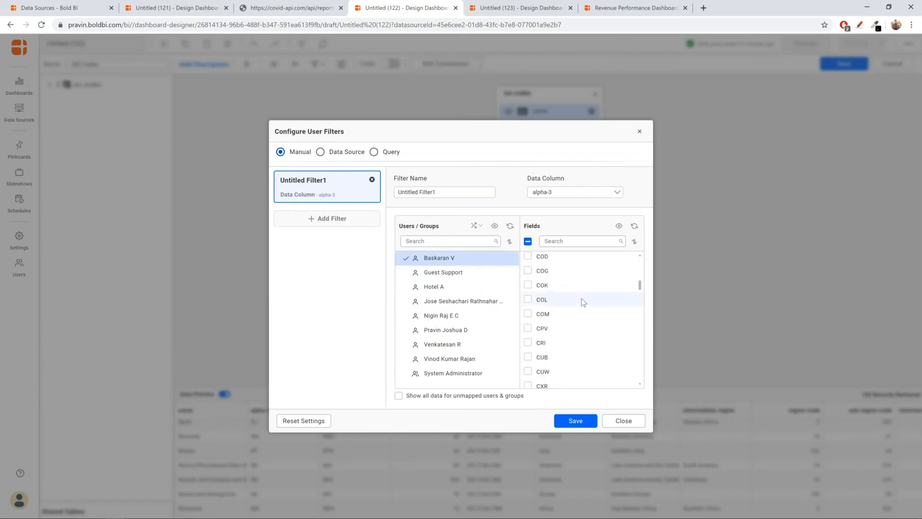
{"action": "scroll", "coordinate": [581, 283], "scroll_direction": "down", "scroll_amount": 5}
{"action": "scroll", "coordinate": [543, 281], "scroll_direction": "down", "scroll_amount": 4}
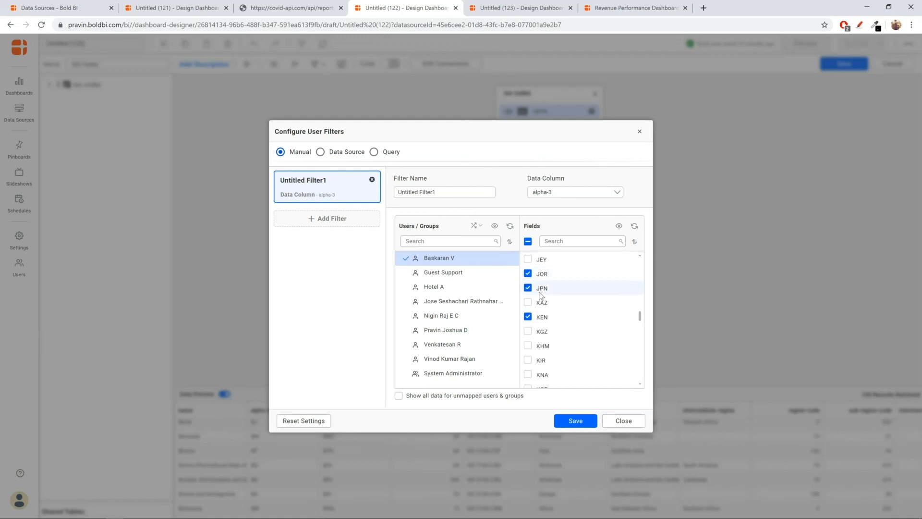
{"action": "left_click", "coordinate": [528, 302]}
{"action": "left_click", "coordinate": [528, 331]}
{"action": "scroll", "coordinate": [569, 317], "scroll_direction": "up", "scroll_amount": 10}
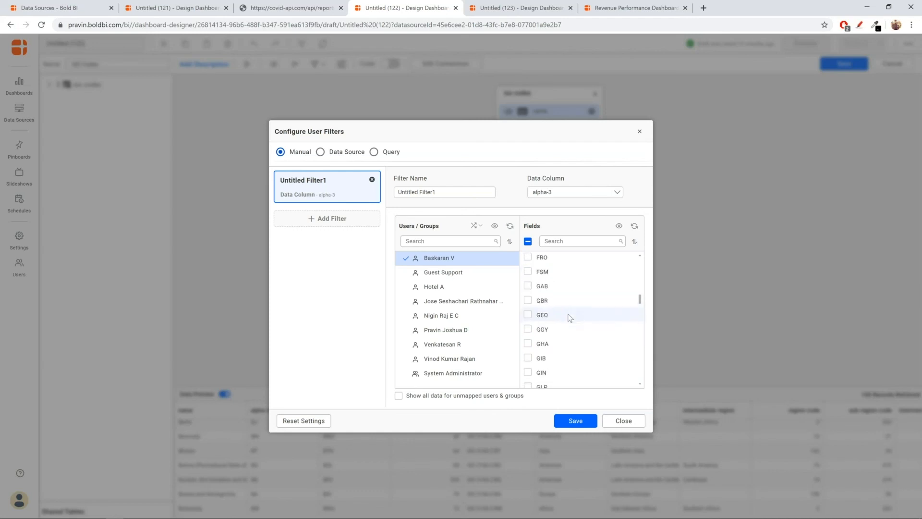
{"action": "scroll", "coordinate": [612, 320], "scroll_direction": "down", "scroll_amount": 10}
{"action": "scroll", "coordinate": [612, 319], "scroll_direction": "down", "scroll_amount": 3}
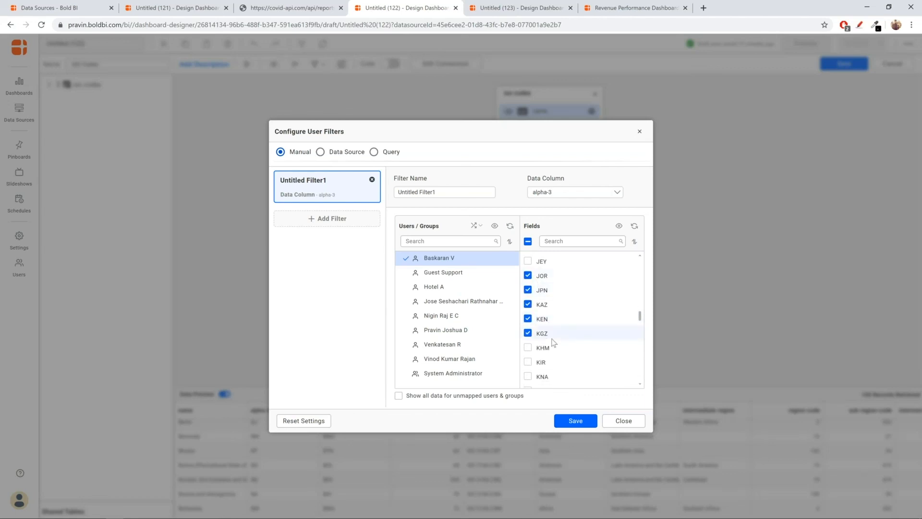
{"action": "scroll", "coordinate": [572, 370], "scroll_direction": "up", "scroll_amount": 1}
{"action": "scroll", "coordinate": [577, 384], "scroll_direction": "up", "scroll_amount": 1}
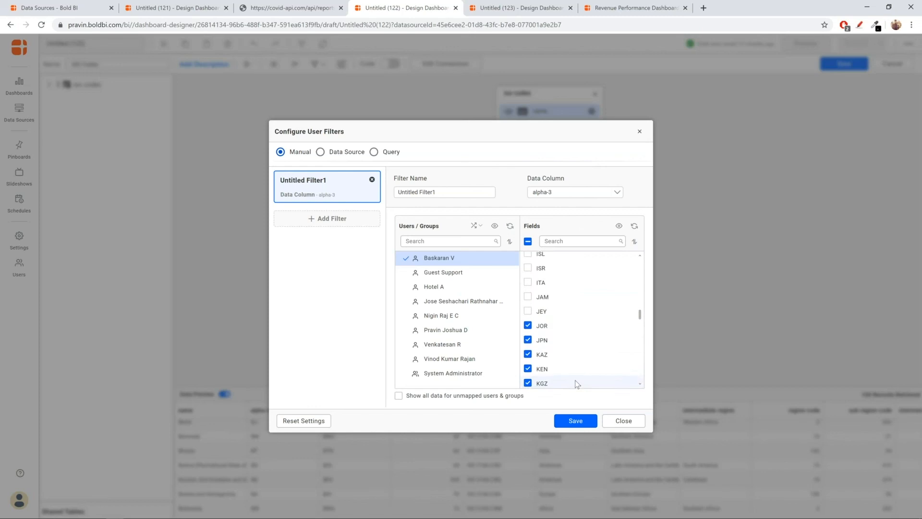
{"action": "left_click", "coordinate": [586, 424]}
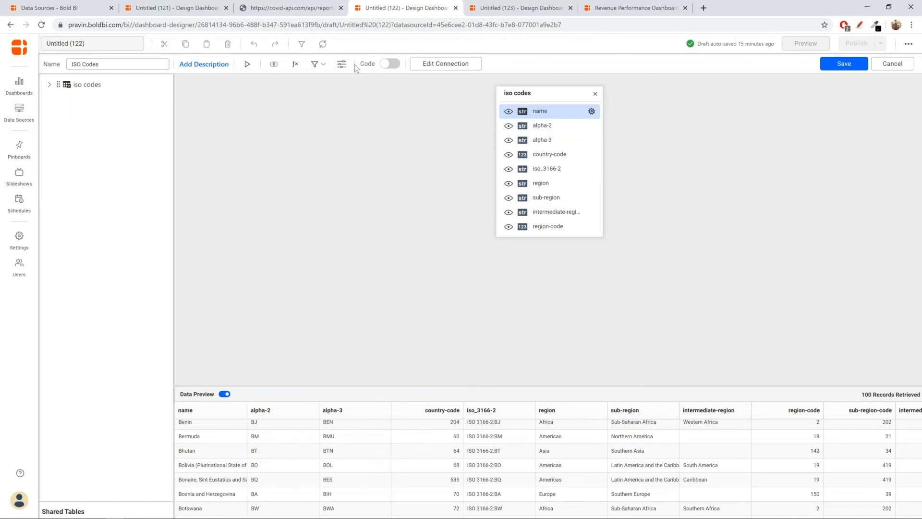
Save the ISO Codes data source and return to the dashboard layout.
{"action": "left_click", "coordinate": [318, 65]}
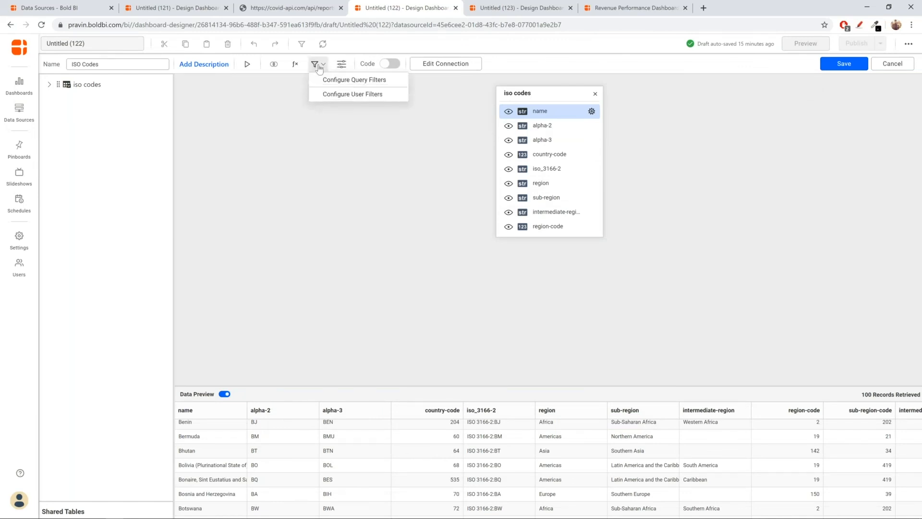
{"action": "left_click", "coordinate": [318, 65]}
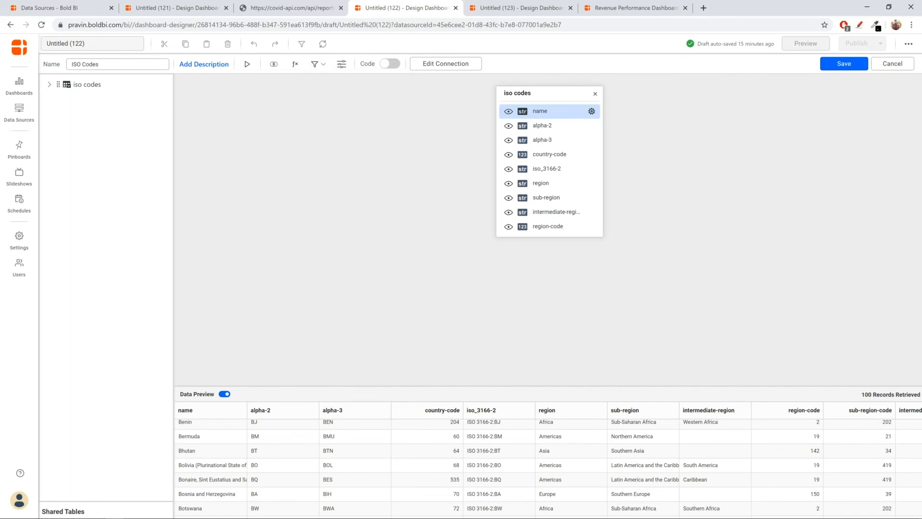
{"action": "left_click", "coordinate": [850, 63]}
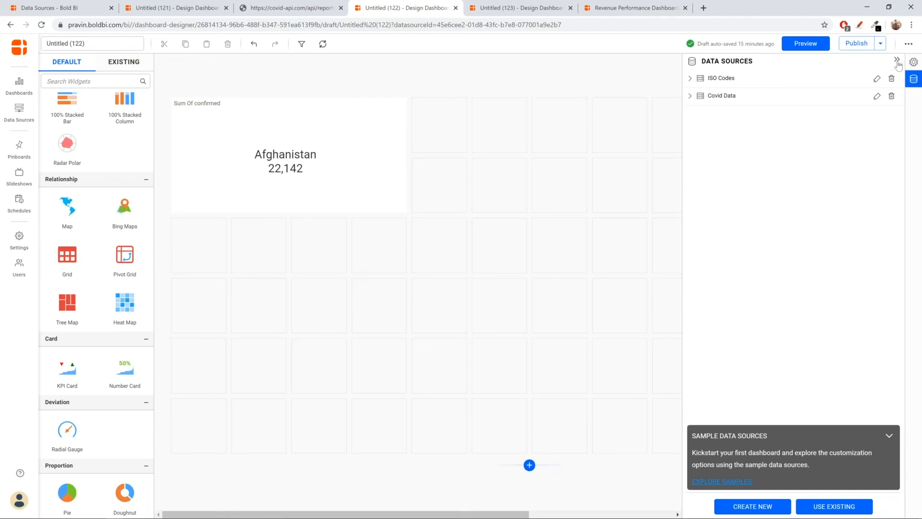
Preview the Untitled (122) dashboard as the first listed user.
{"action": "left_click", "coordinate": [806, 43]}
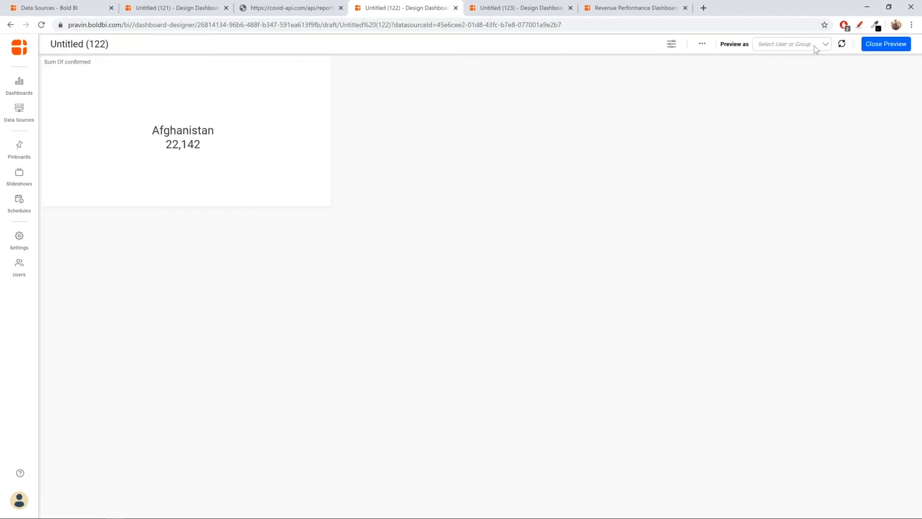
{"action": "left_click", "coordinate": [814, 47]}
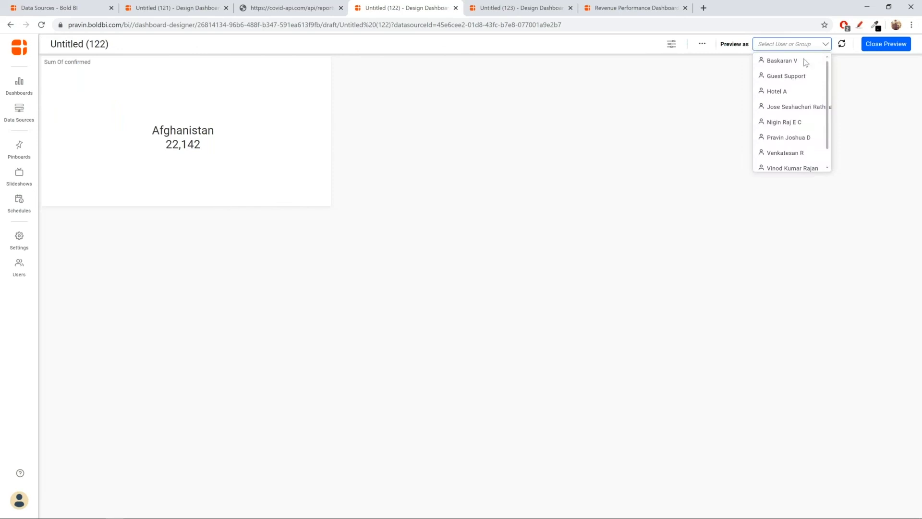
{"action": "left_click", "coordinate": [797, 62]}
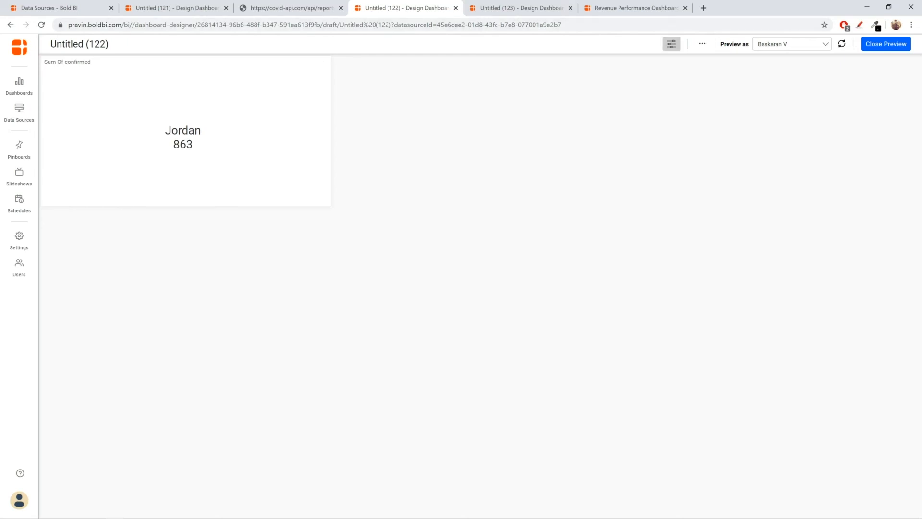
Set the CountryCode dashboard parameter to include only Kenya and apply it to the preview.
{"action": "left_click", "coordinate": [671, 44]}
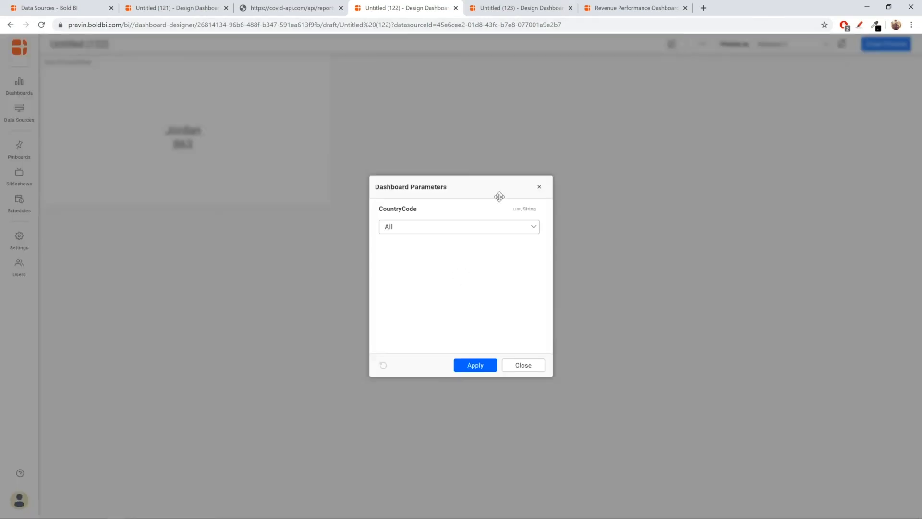
{"action": "left_click", "coordinate": [534, 228]}
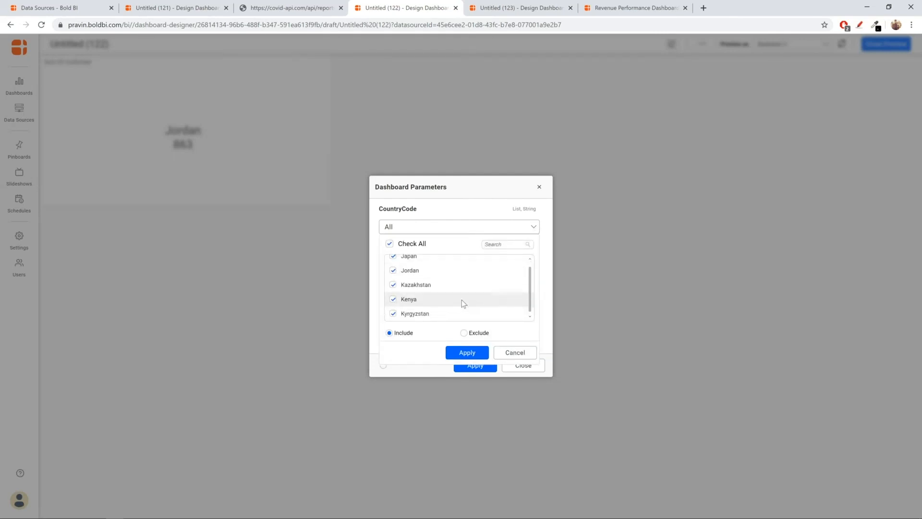
{"action": "scroll", "coordinate": [462, 300], "scroll_direction": "up", "scroll_amount": 1}
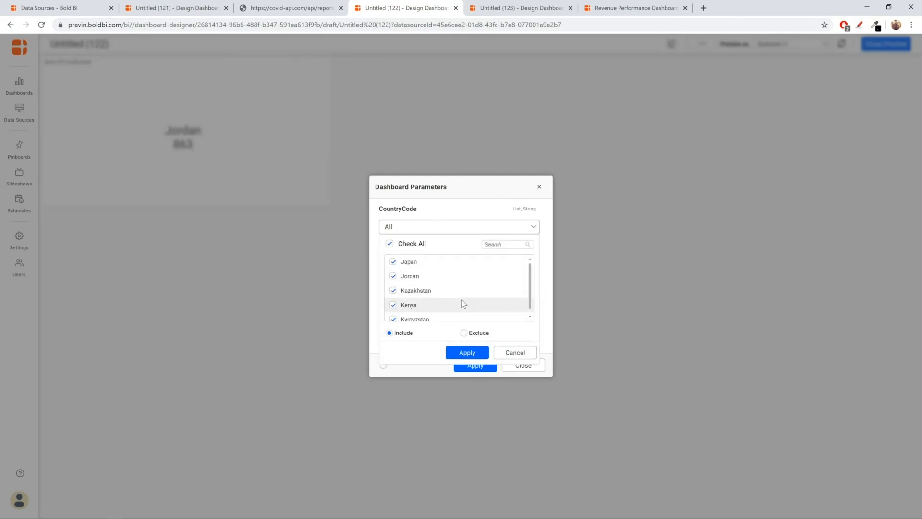
{"action": "left_click", "coordinate": [390, 244]}
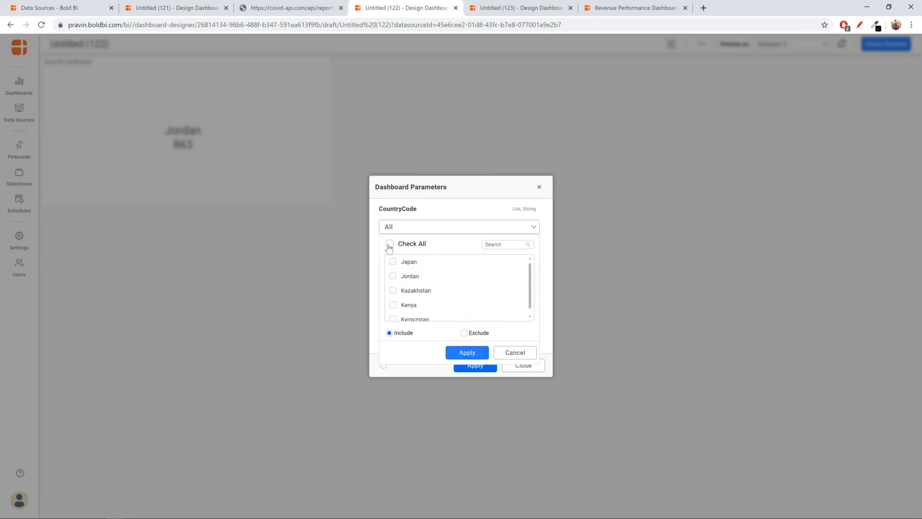
{"action": "left_click", "coordinate": [402, 304]}
{"action": "left_click", "coordinate": [466, 352]}
{"action": "left_click", "coordinate": [475, 366]}
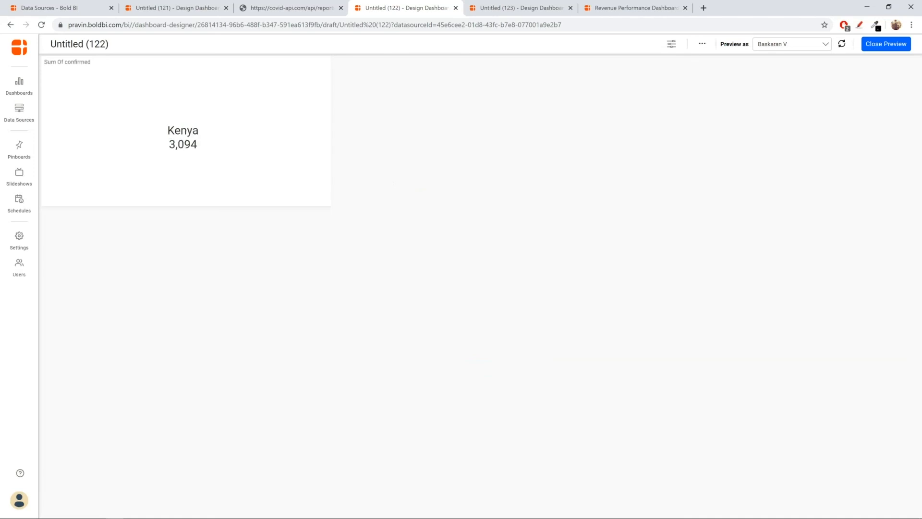
Switch to the PowerPoint slide show of the webinar.
{"action": "key", "text": "alt+Tab"}
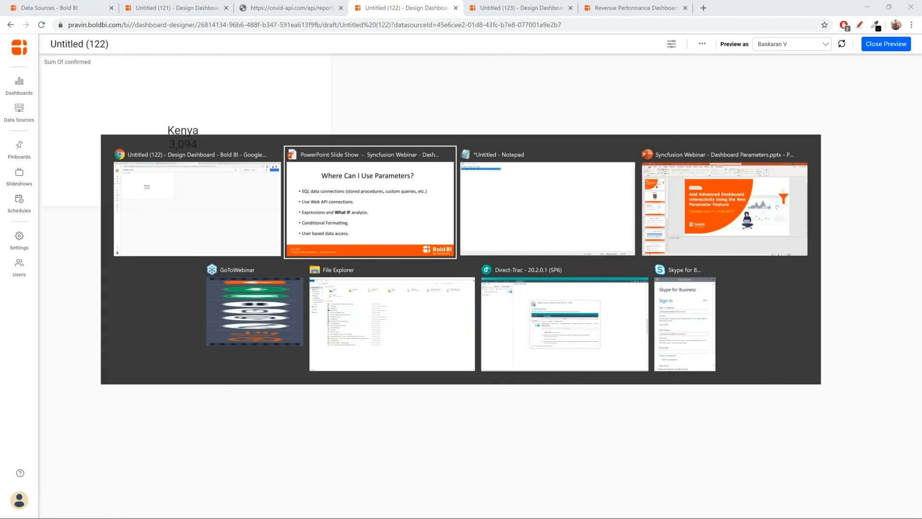